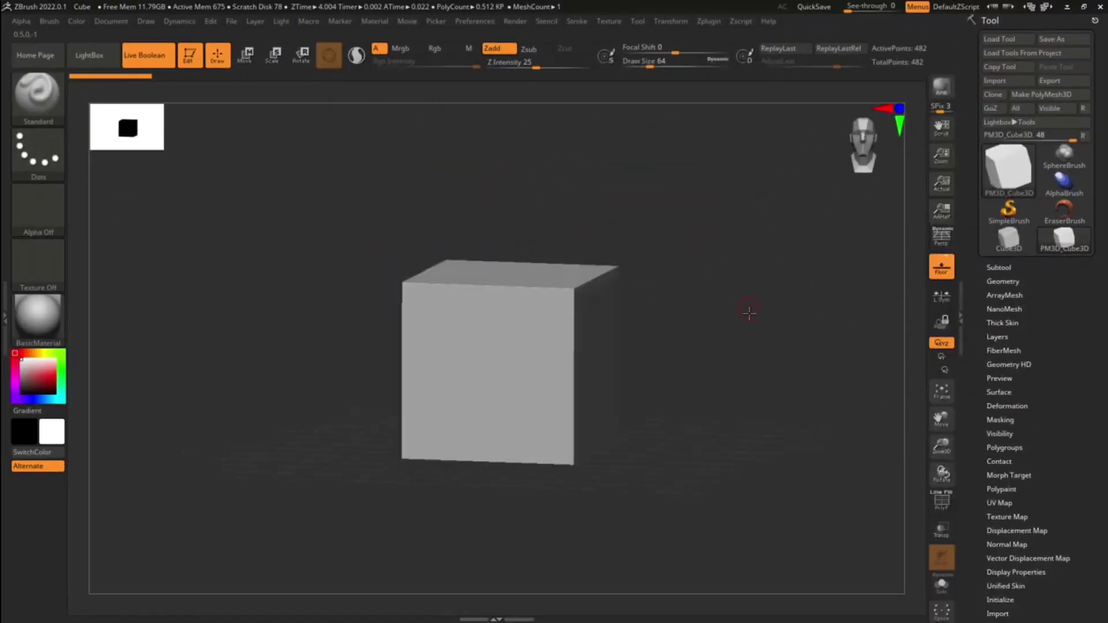
Convert the cube to a DynaMesh at resolution 128 with the Polish option turned on.
{"action": "left_click_drag", "start_coordinate": [749, 312], "coordinate": [700, 345], "text": "shift"}
{"action": "left_click_drag", "start_coordinate": [680, 283], "coordinate": [713, 322]}
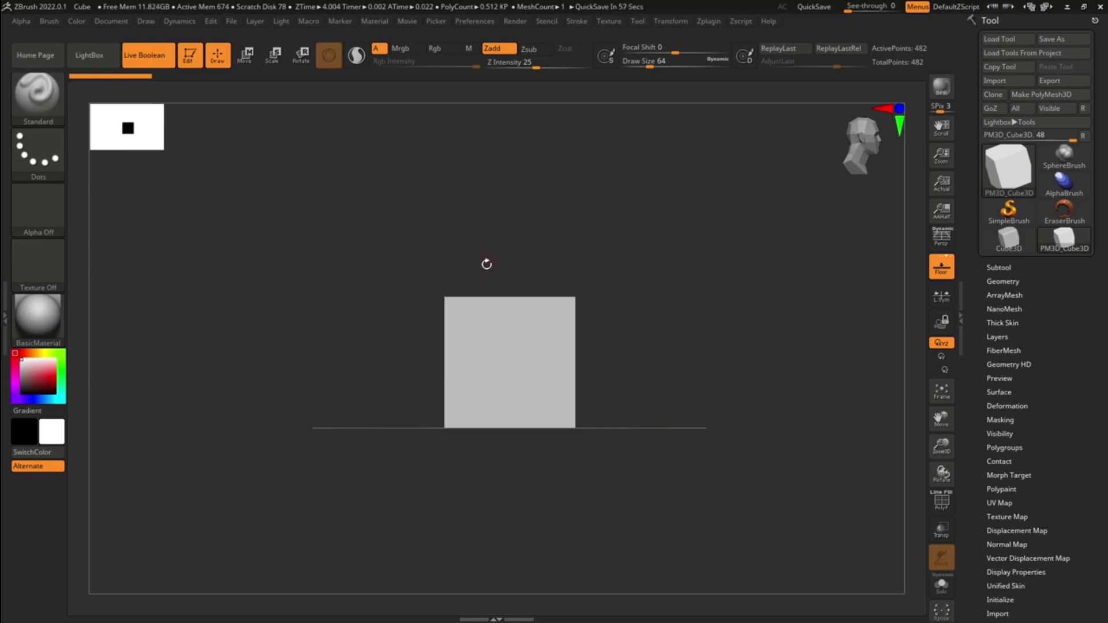
{"action": "left_click_drag", "start_coordinate": [694, 297], "coordinate": [752, 260]}
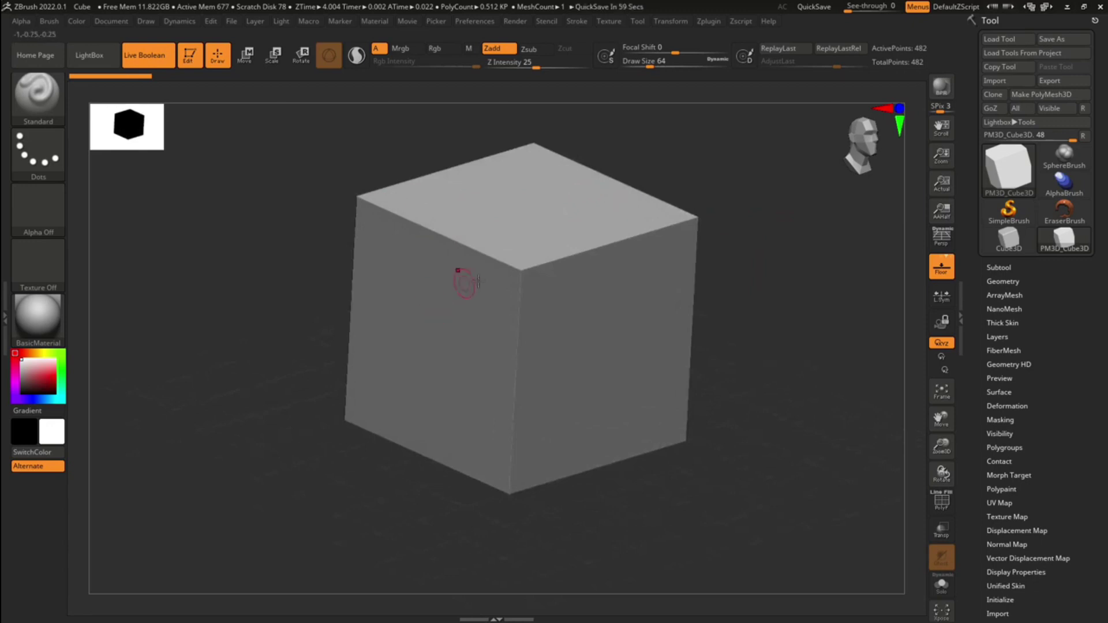
{"action": "left_click", "coordinate": [1003, 282]}
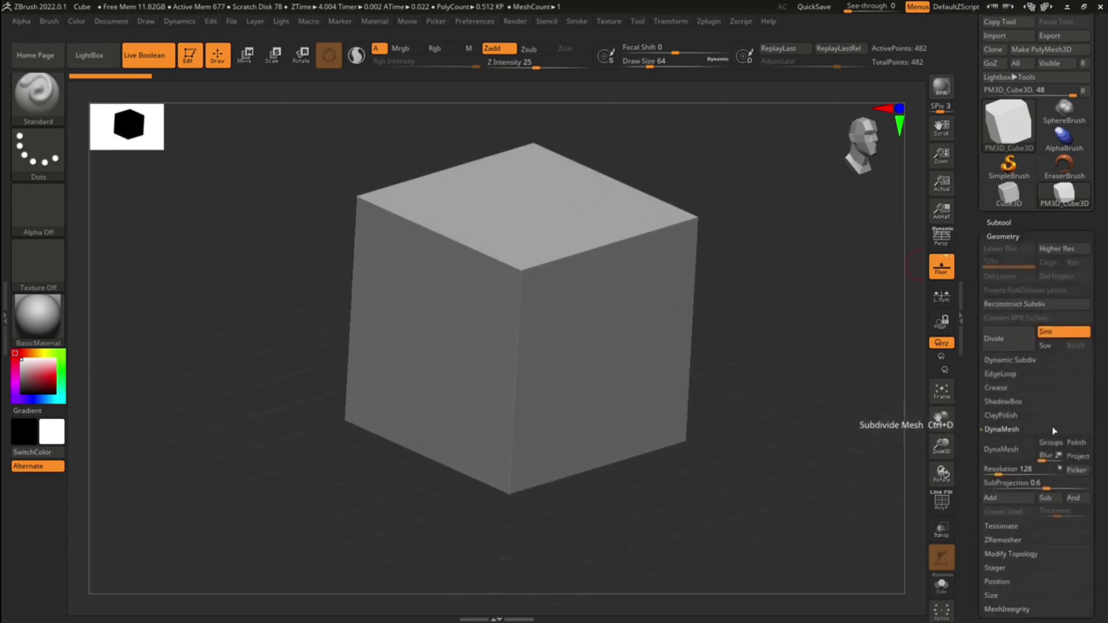
{"action": "left_click", "coordinate": [1077, 443]}
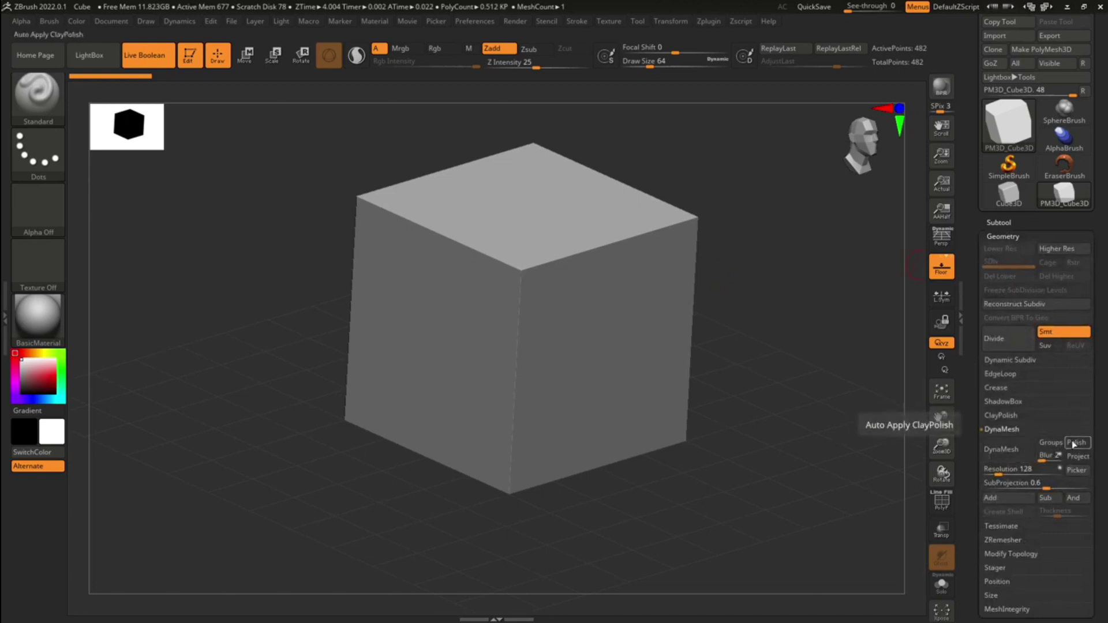
{"action": "left_click", "coordinate": [1004, 451]}
Display the polyframe to examine the cube's new mesh density and edges, and hide it again.
{"action": "key", "text": "shift+f"}
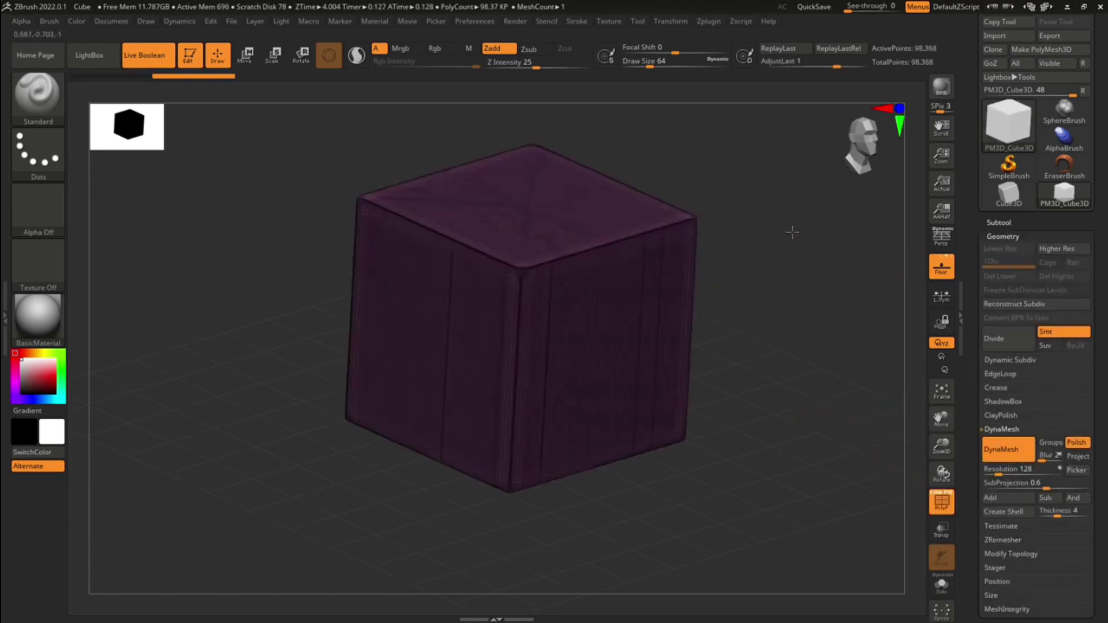
{"action": "right_click_drag", "start_coordinate": [792, 232], "coordinate": [866, 309], "text": "ctrl"}
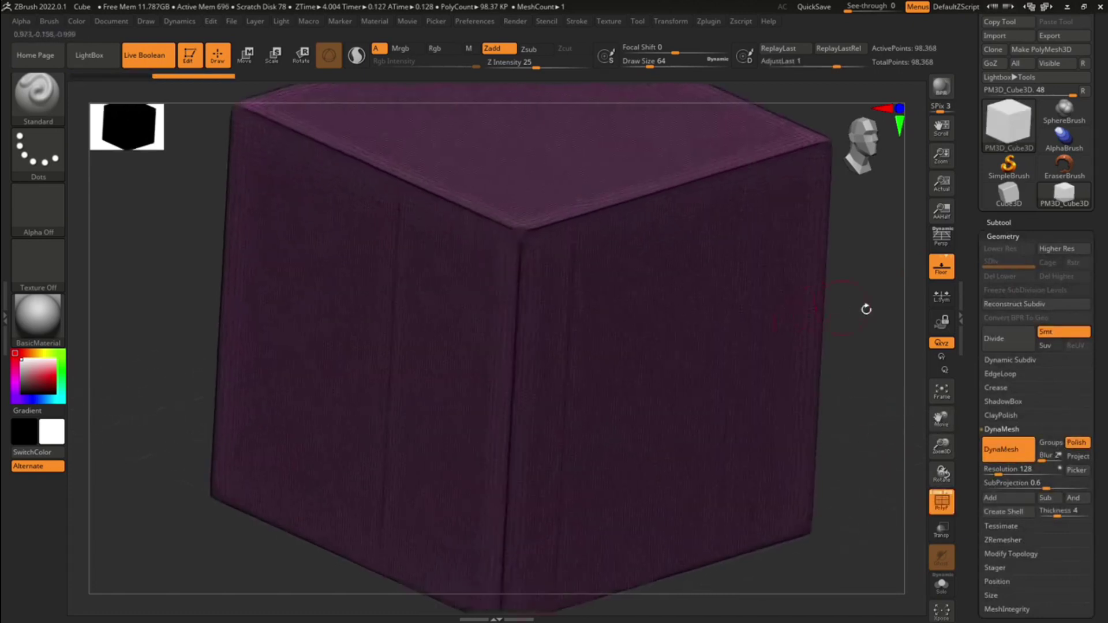
{"action": "left_click", "coordinate": [1025, 234]}
{"action": "left_click_drag", "start_coordinate": [882, 328], "coordinate": [874, 178]}
{"action": "left_click", "coordinate": [941, 502]}
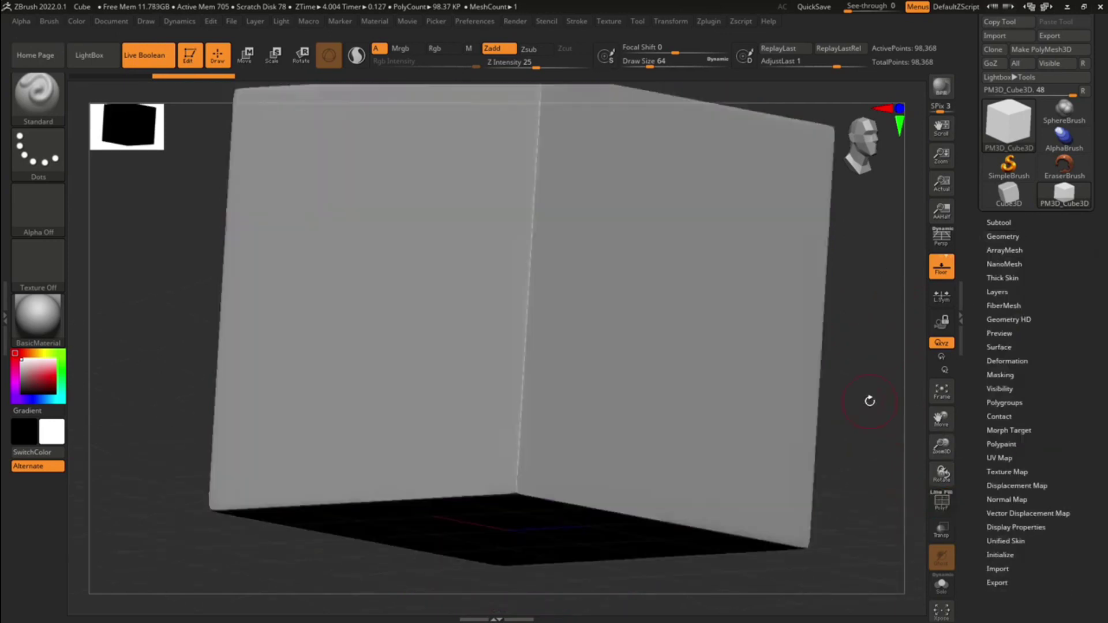
Round one top edge of the cube along its full length with the BevelArc brush at draw size about 274.
{"action": "left_click_drag", "start_coordinate": [869, 401], "coordinate": [848, 353]}
{"action": "left_click", "coordinate": [58, 113]}
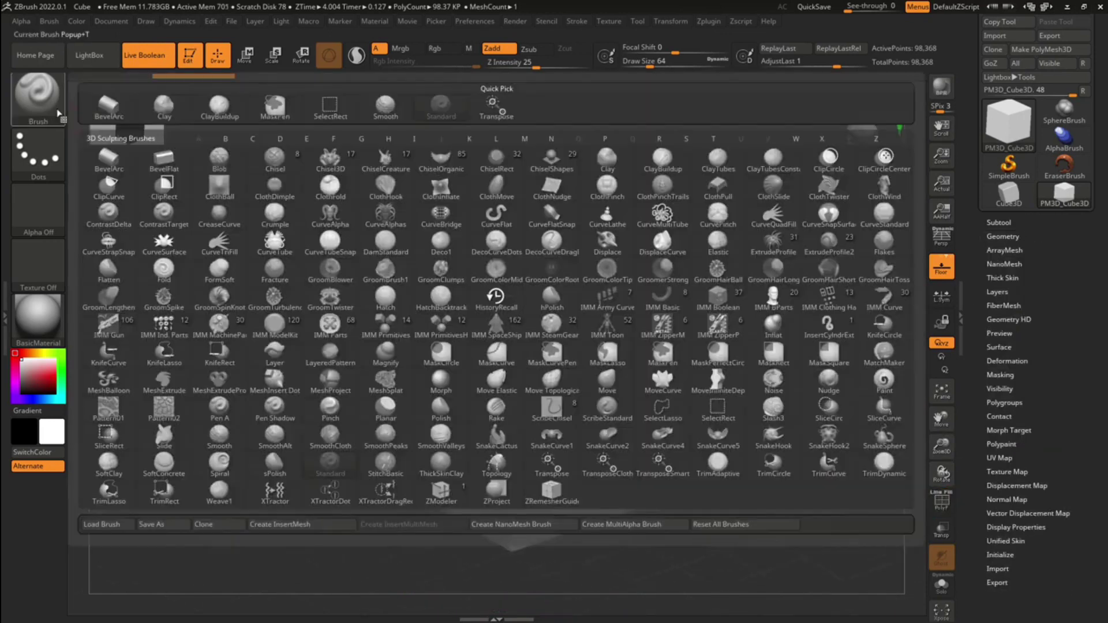
{"action": "left_click", "coordinate": [108, 159]}
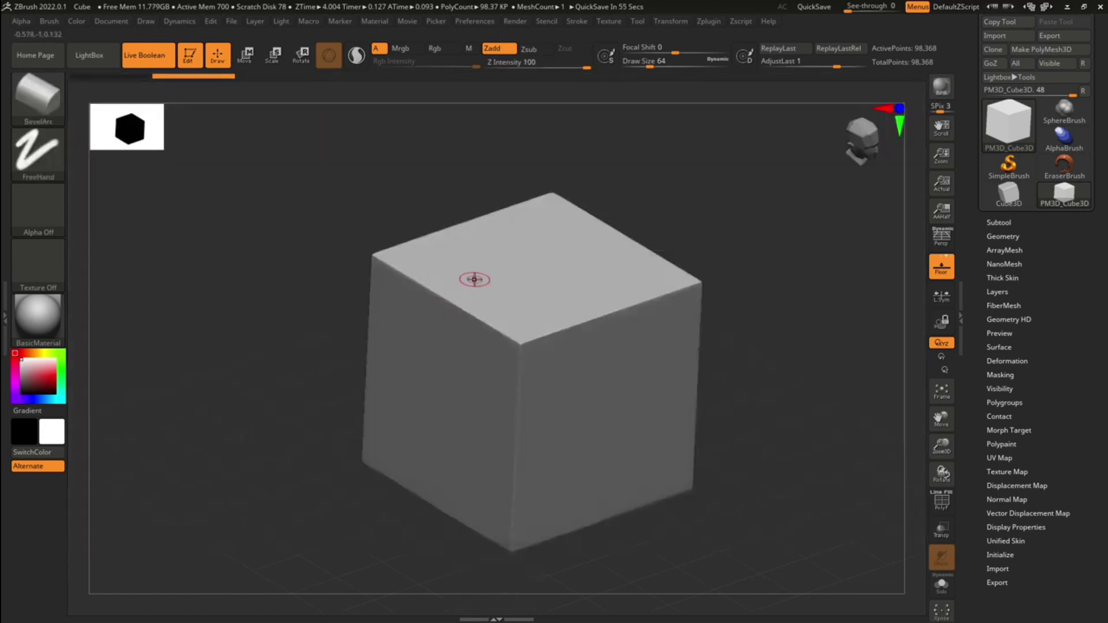
{"action": "key", "text": "space"}
{"action": "mouse_move", "coordinate": [480, 279]}
{"action": "left_mouse_down"}
{"action": "mouse_move", "coordinate": [506, 277]}
{"action": "mouse_move", "coordinate": [472, 277]}
{"action": "left_mouse_up"}
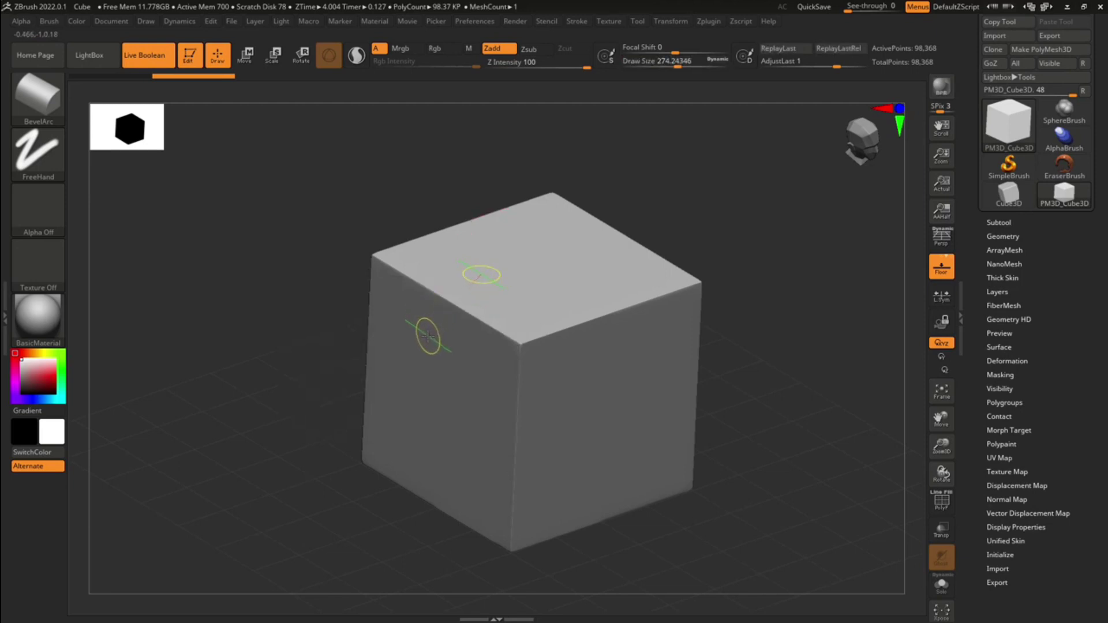
{"action": "mouse_move", "coordinate": [427, 335]}
{"action": "left_mouse_down"}
{"action": "mouse_move", "coordinate": [458, 267]}
{"action": "mouse_move", "coordinate": [415, 254]}
{"action": "mouse_move", "coordinate": [509, 294]}
{"action": "left_mouse_up"}
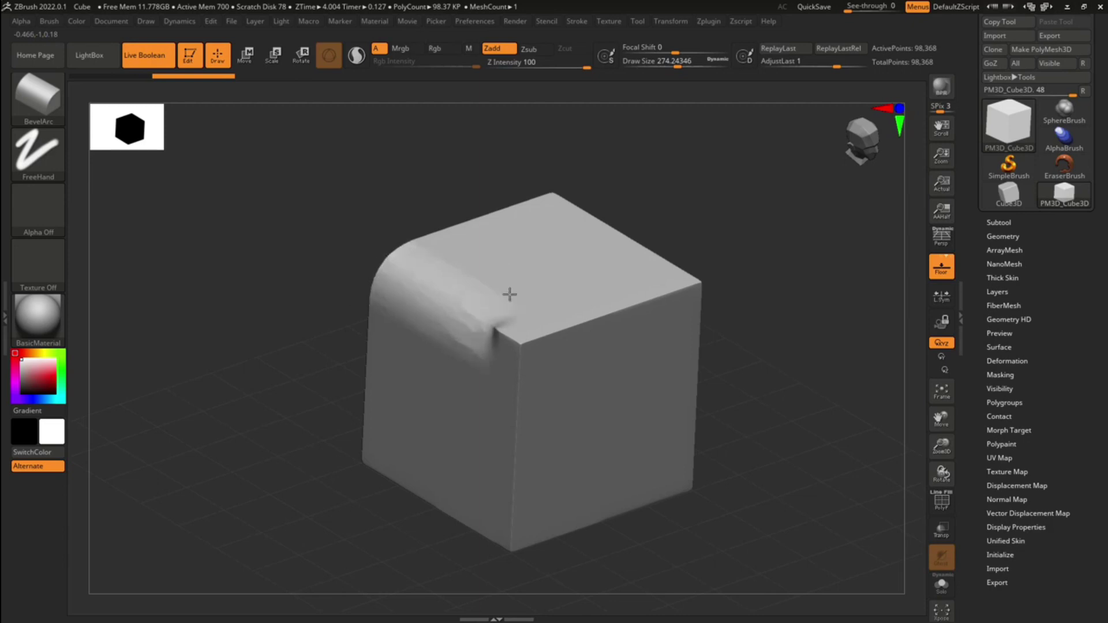
{"action": "left_click_drag", "start_coordinate": [526, 337], "coordinate": [531, 342]}
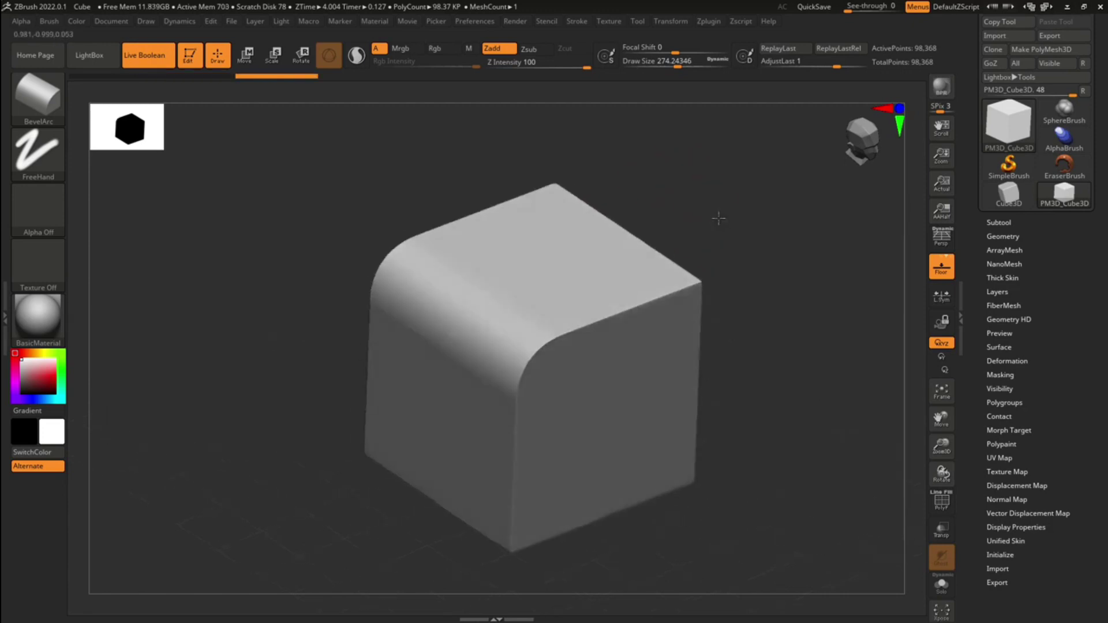
Chamfer the top edge opposite the rounded one with the BevelFlat brush.
{"action": "left_click_drag", "start_coordinate": [743, 205], "coordinate": [697, 221]}
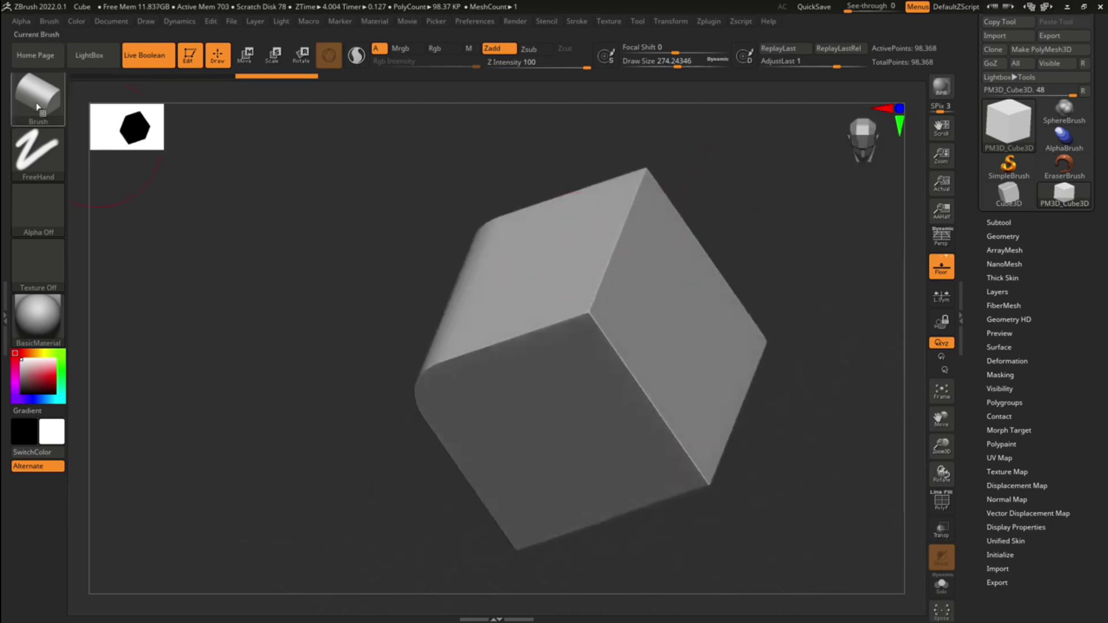
{"action": "left_click", "coordinate": [38, 98]}
{"action": "left_click", "coordinate": [172, 158]}
{"action": "left_click_drag", "start_coordinate": [597, 141], "coordinate": [593, 183]}
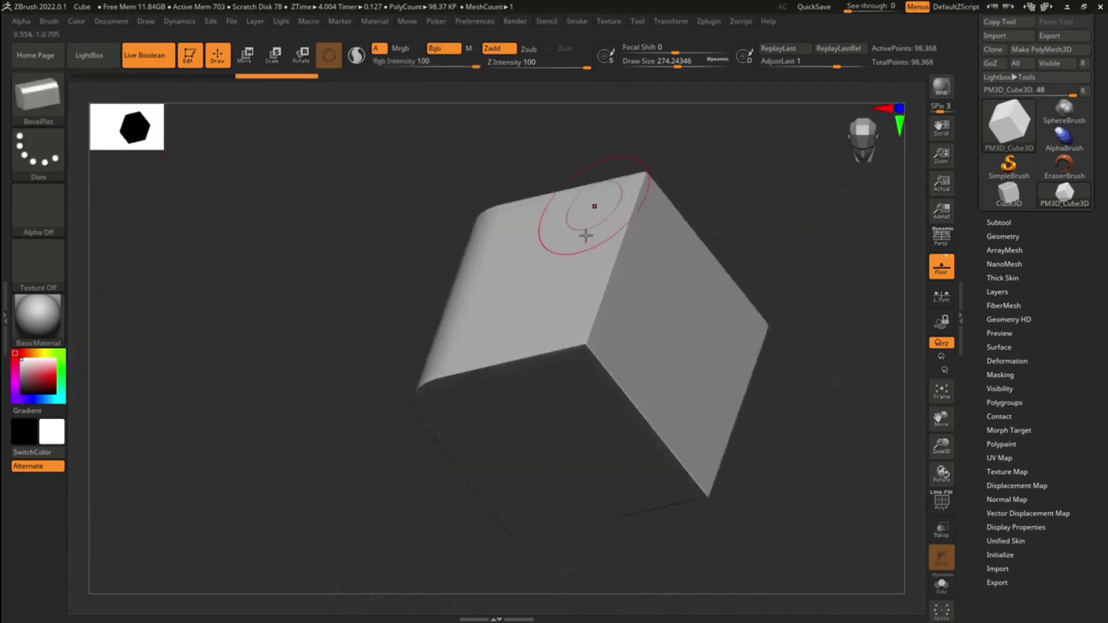
{"action": "mouse_move", "coordinate": [587, 259]}
{"action": "left_mouse_down"}
{"action": "mouse_move", "coordinate": [611, 244]}
{"action": "mouse_move", "coordinate": [586, 284]}
{"action": "mouse_move", "coordinate": [616, 226]}
{"action": "left_mouse_up"}
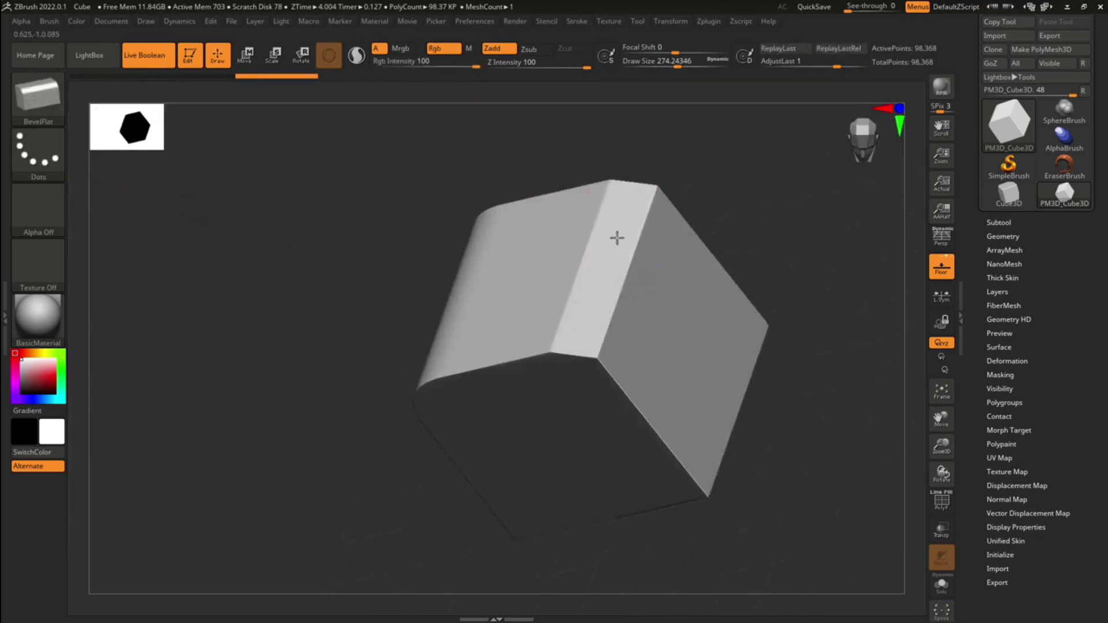
{"action": "mouse_move", "coordinate": [663, 182]}
{"action": "left_mouse_down"}
{"action": "mouse_move", "coordinate": [801, 149]}
{"action": "mouse_move", "coordinate": [742, 317]}
{"action": "mouse_move", "coordinate": [693, 296]}
{"action": "mouse_move", "coordinate": [707, 295]}
{"action": "mouse_move", "coordinate": [705, 324]}
{"action": "mouse_move", "coordinate": [715, 324]}
{"action": "mouse_move", "coordinate": [544, 260]}
{"action": "mouse_move", "coordinate": [499, 293]}
{"action": "mouse_move", "coordinate": [672, 237]}
{"action": "mouse_move", "coordinate": [581, 242]}
{"action": "left_mouse_up"}
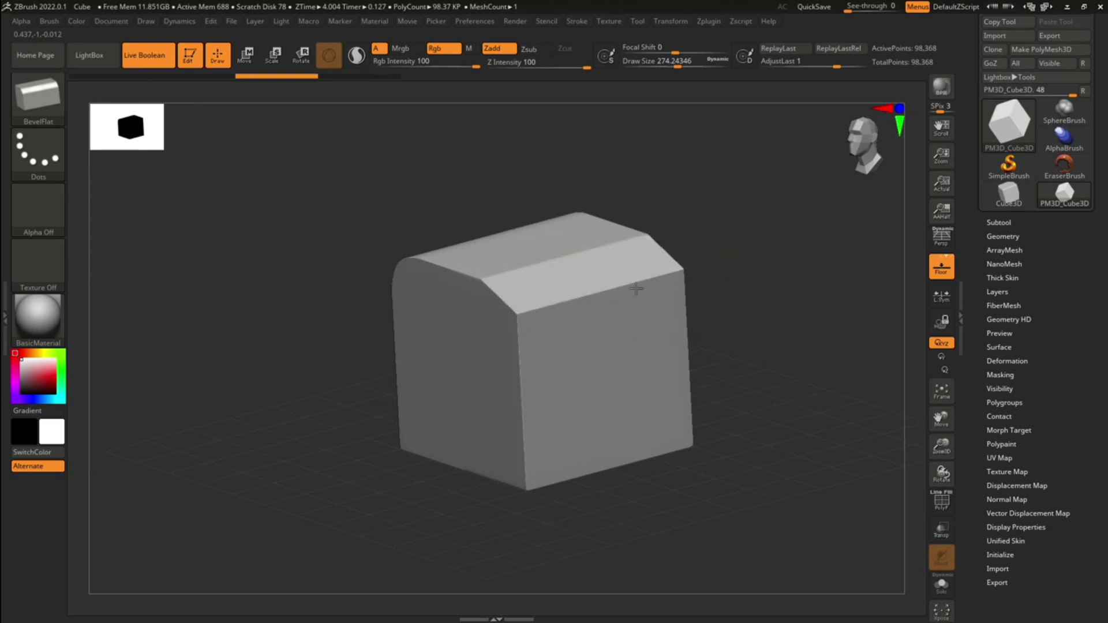
{"action": "left_click_drag", "start_coordinate": [636, 288], "coordinate": [652, 284]}
Show the polyframe in front view and try a KnifeLasso cut down through the top of the cube.
{"action": "mouse_move", "coordinate": [744, 288]}
{"action": "left_mouse_down"}
{"action": "mouse_move", "coordinate": [804, 292]}
{"action": "mouse_move", "coordinate": [756, 300]}
{"action": "left_mouse_up"}
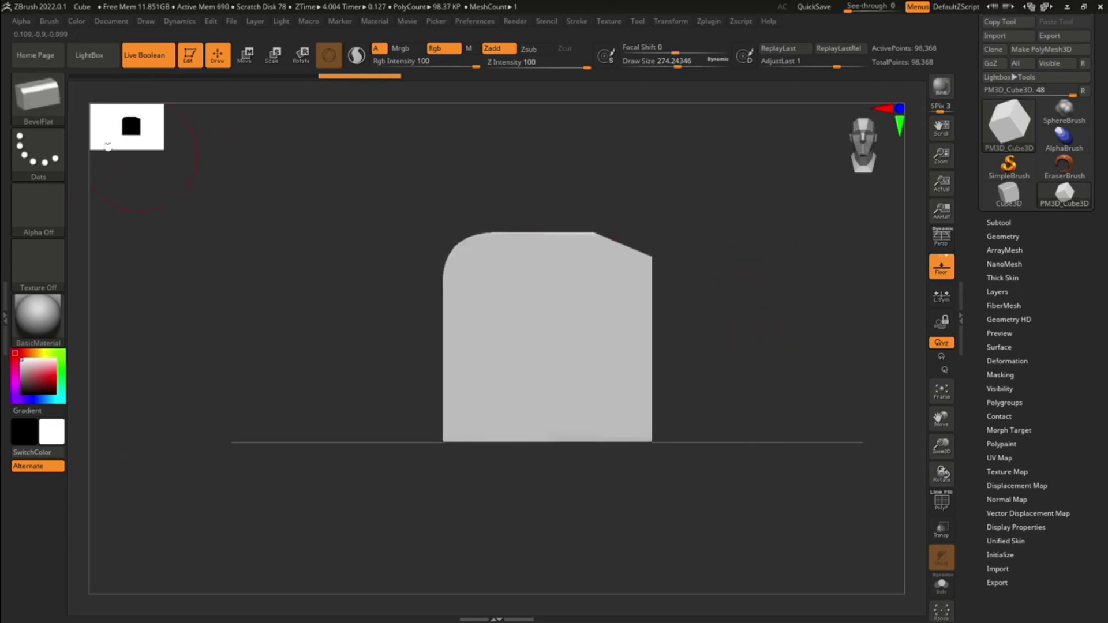
{"action": "left_click", "coordinate": [44, 110], "text": "ctrl+shift"}
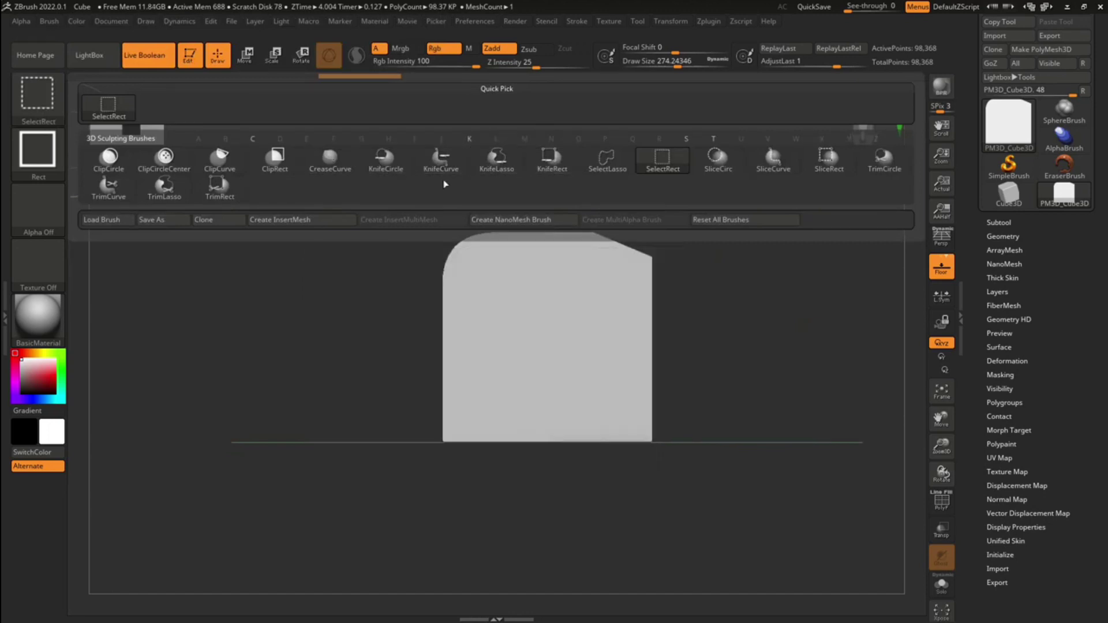
{"action": "left_click", "coordinate": [495, 163], "text": "ctrl+shift"}
{"action": "left_click", "coordinate": [943, 504]}
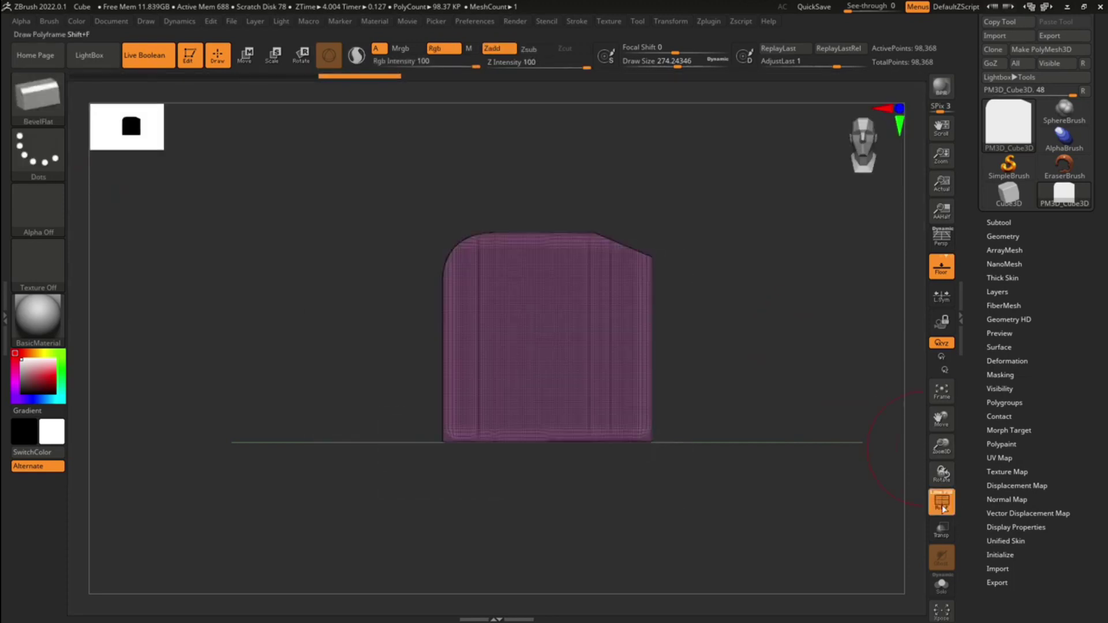
{"action": "right_click_drag", "start_coordinate": [753, 392], "coordinate": [760, 346], "text": "ctrl"}
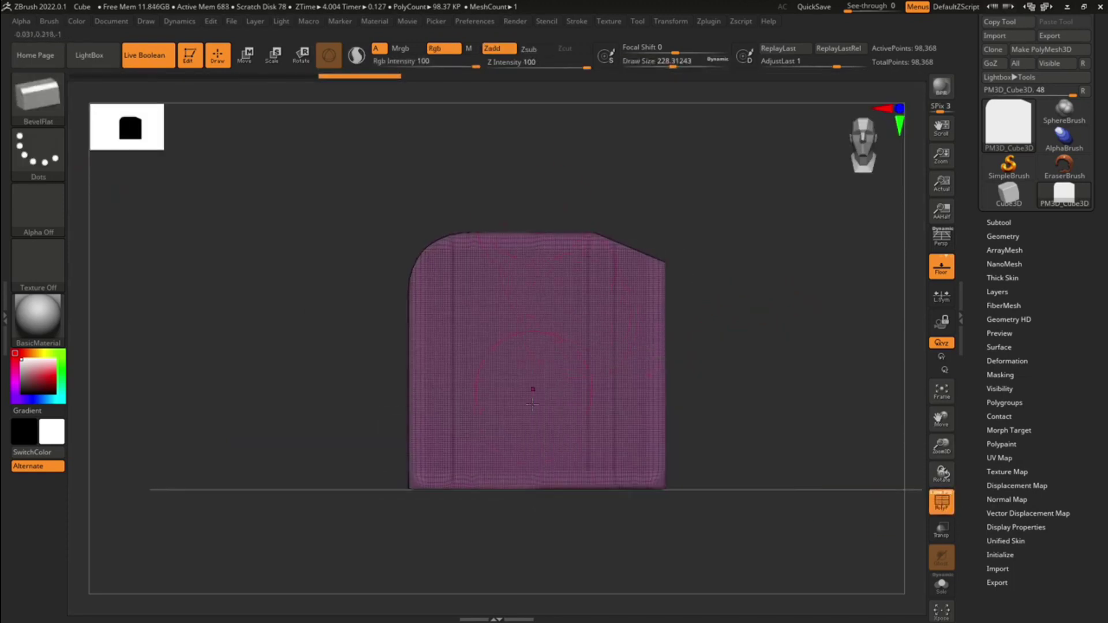
{"action": "mouse_move", "coordinate": [530, 202]}
{"action": "left_mouse_down", "text": "ctrl+shift"}
{"action": "mouse_move", "coordinate": [519, 384]}
{"action": "mouse_move", "coordinate": [534, 295]}
{"action": "left_mouse_up", "text": "ctrl+shift"}
Slice off the chamfered upper corner with a diagonal KnifeCurve cut across the front view.
{"action": "left_click", "coordinate": [44, 106], "text": "ctrl+shift"}
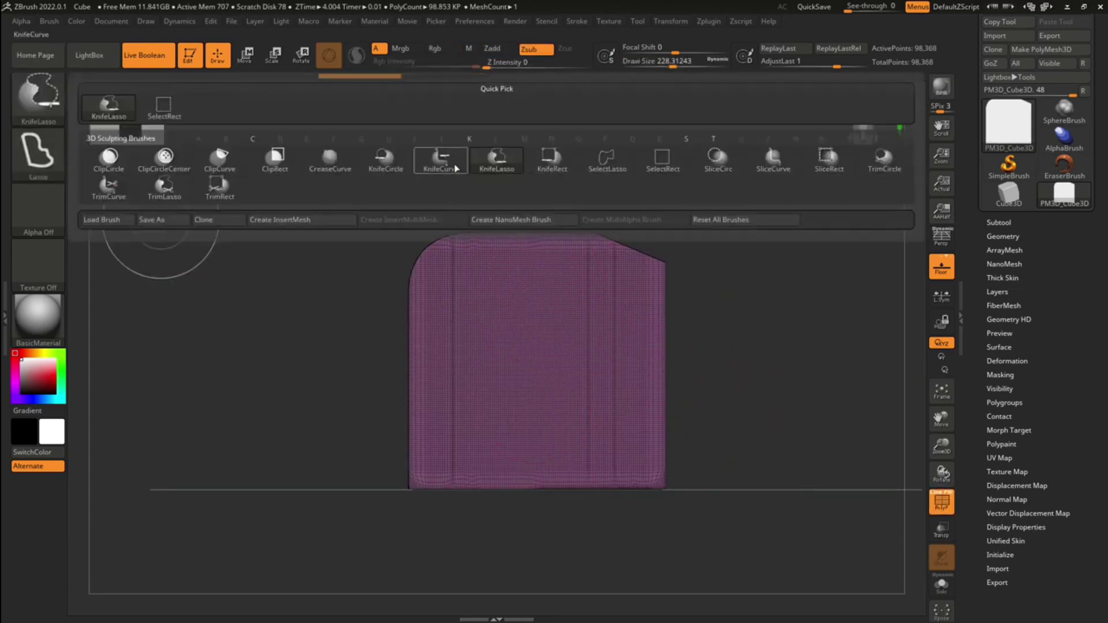
{"action": "left_click", "coordinate": [440, 160]}
{"action": "mouse_move", "coordinate": [531, 159]}
{"action": "left_mouse_down", "text": "ctrl+shift"}
{"action": "mouse_move", "coordinate": [527, 338]}
{"action": "mouse_move", "coordinate": [795, 351]}
{"action": "mouse_move", "coordinate": [791, 366]}
{"action": "mouse_move", "coordinate": [752, 371]}
{"action": "mouse_move", "coordinate": [850, 388]}
{"action": "mouse_move", "coordinate": [843, 322]}
{"action": "mouse_move", "coordinate": [791, 322]}
{"action": "mouse_move", "coordinate": [814, 288]}
{"action": "mouse_move", "coordinate": [823, 346]}
{"action": "mouse_move", "coordinate": [816, 329]}
{"action": "mouse_move", "coordinate": [716, 261]}
{"action": "left_mouse_up", "text": "ctrl+shift"}
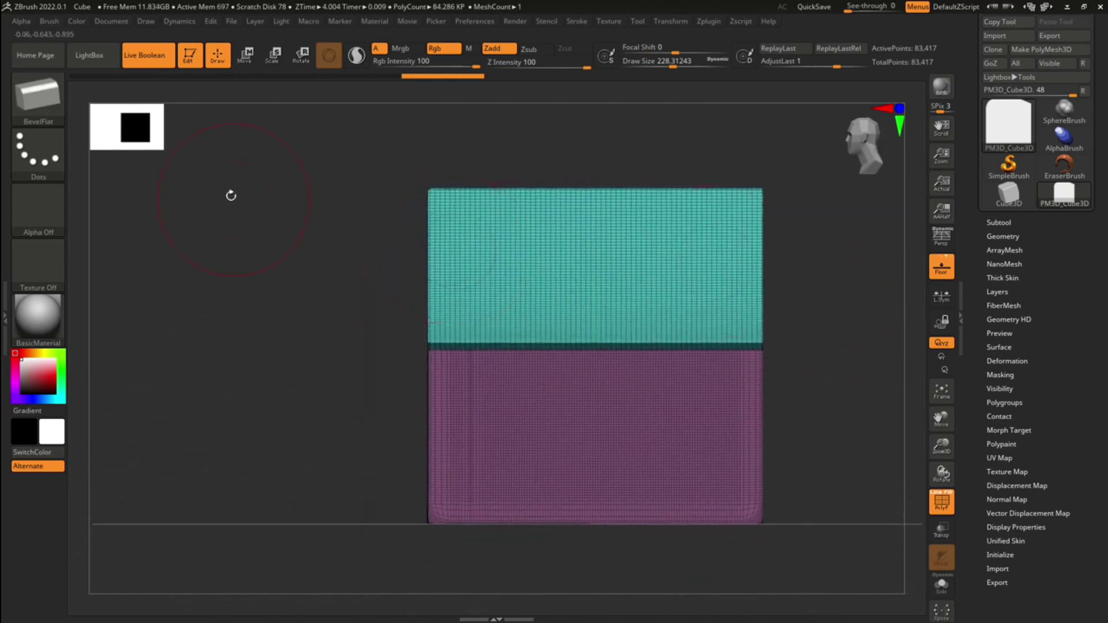
Choose KnifeRect as the cutting brush.
{"action": "left_click", "coordinate": [37, 96]}
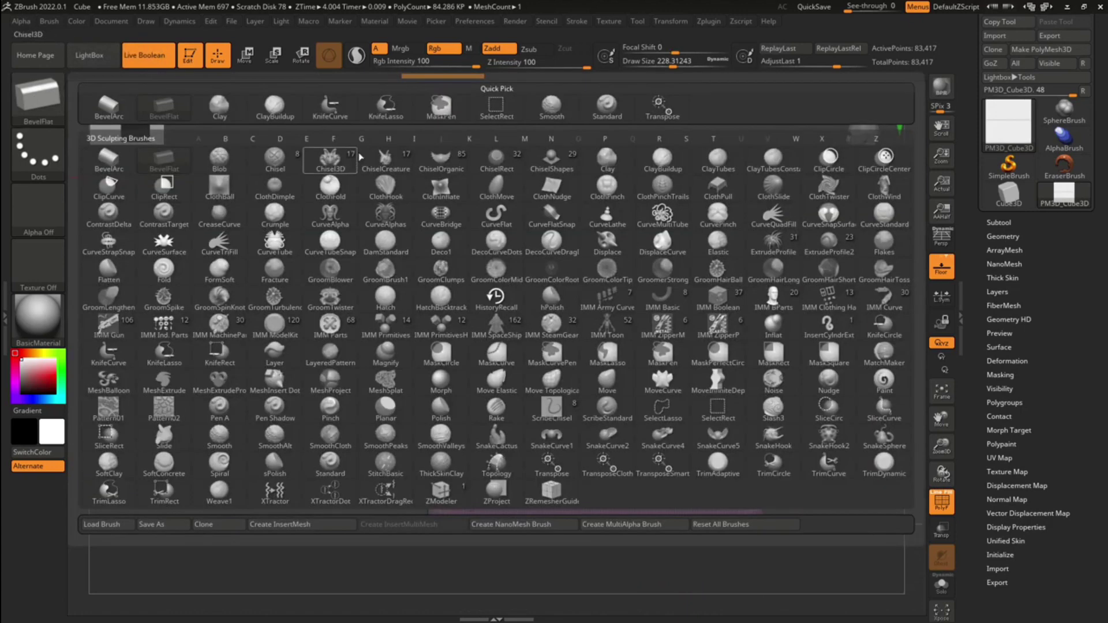
{"action": "left_click", "coordinate": [355, 122]}
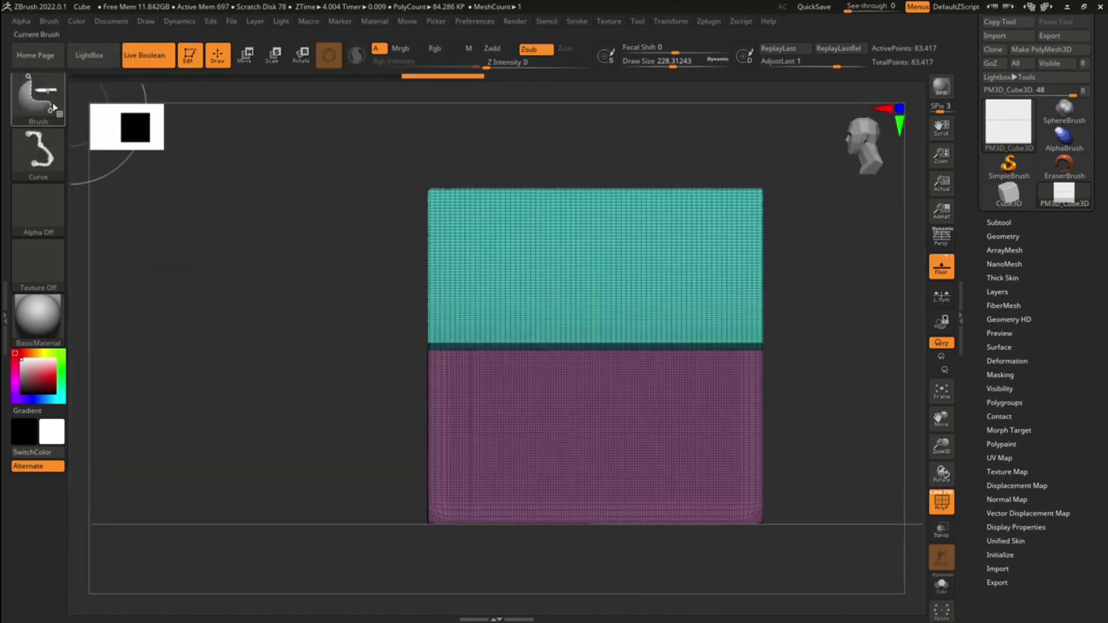
{"action": "left_click", "coordinate": [37, 95]}
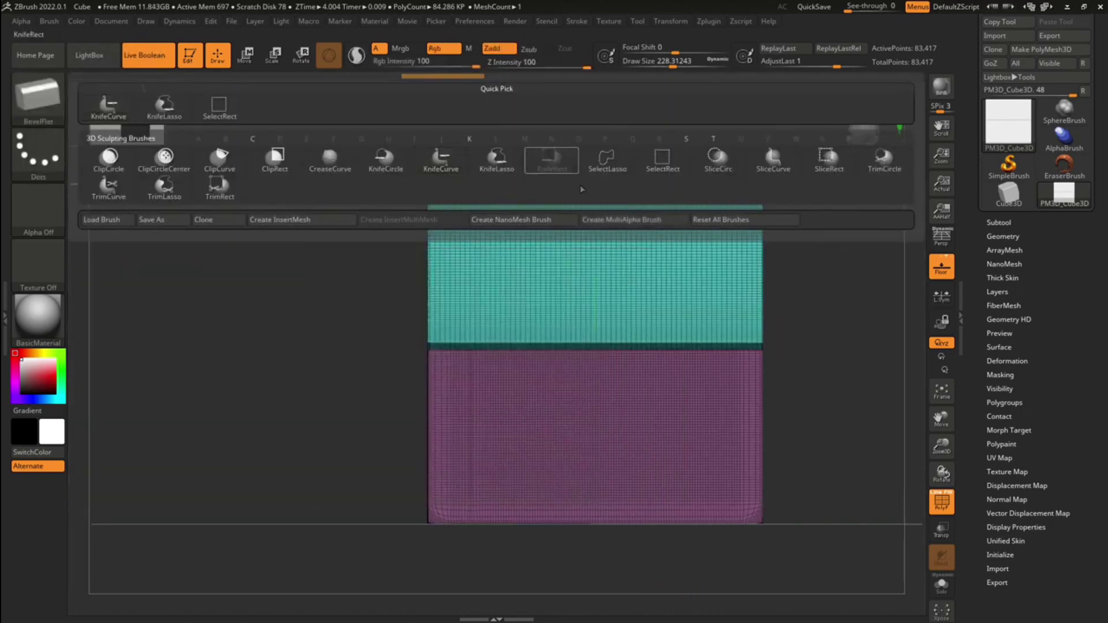
{"action": "left_click", "coordinate": [553, 157]}
Cut a deep rectangular slot from the top down into the lower part of the block in side view.
{"action": "left_click_drag", "start_coordinate": [548, 156], "coordinate": [632, 454], "text": "ctrl+shift"}
{"action": "mouse_move", "coordinate": [761, 373]}
{"action": "left_mouse_down"}
{"action": "mouse_move", "coordinate": [802, 374]}
{"action": "mouse_move", "coordinate": [684, 407]}
{"action": "mouse_move", "coordinate": [806, 376]}
{"action": "mouse_move", "coordinate": [794, 361]}
{"action": "left_mouse_up"}
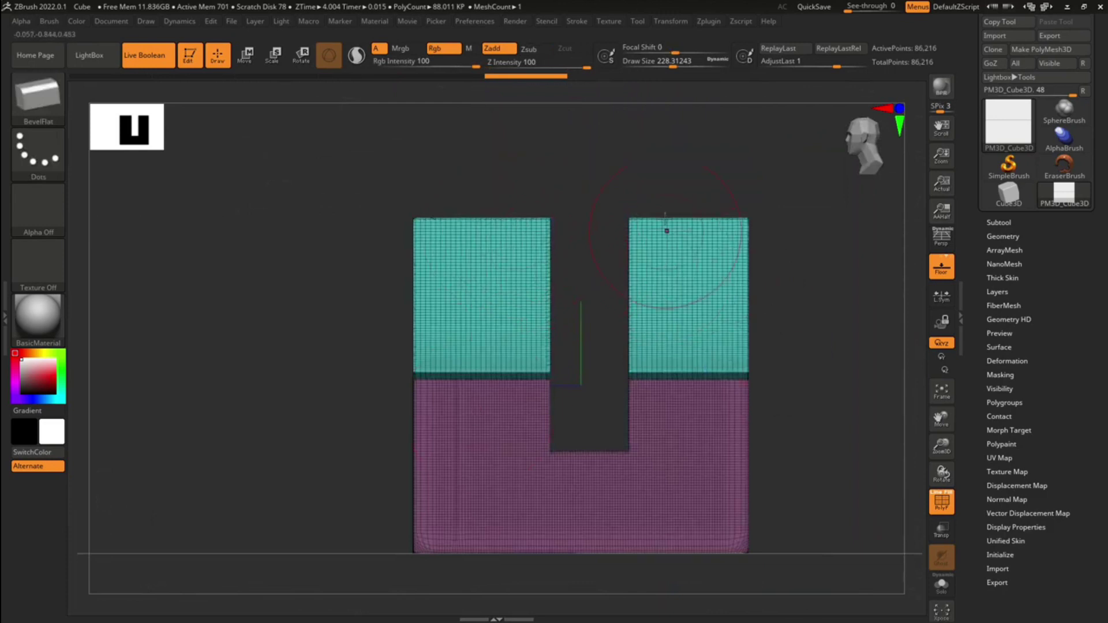
{"action": "right_click_drag", "start_coordinate": [667, 231], "coordinate": [744, 262]}
Undo the slot, the diagonal cut and the edge bevels back to the plain DynaMesh cube.
{"action": "key", "text": "ctrl+z"}
{"action": "key", "text": "ctrl+z"}
{"action": "left_click_drag", "start_coordinate": [777, 246], "coordinate": [825, 249], "text": "shift"}
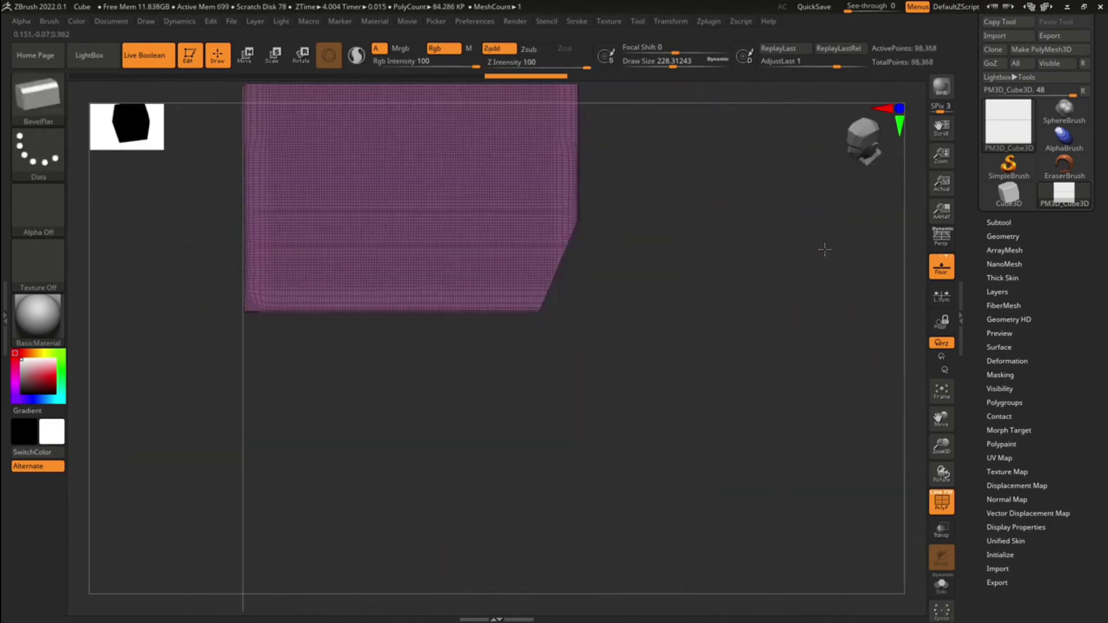
{"action": "key", "text": "ctrl+z"}
{"action": "key", "text": "ctrl+z"}
{"action": "key", "text": "ctrl+z"}
Cut a narrow rectangular slot from the top to just below the middle of the cube with KnifeRect in front view.
{"action": "right_click_drag", "start_coordinate": [811, 260], "coordinate": [729, 468], "text": "ctrl"}
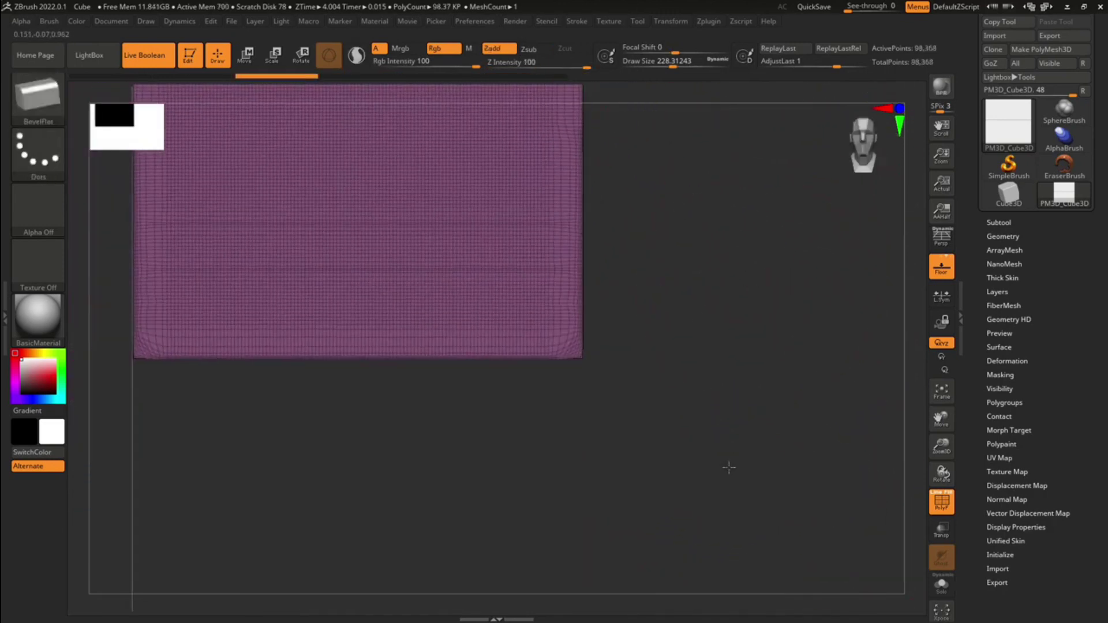
{"action": "mouse_move", "coordinate": [729, 467]}
{"action": "left_mouse_down"}
{"action": "mouse_move", "coordinate": [715, 329]}
{"action": "mouse_move", "coordinate": [767, 410]}
{"action": "mouse_move", "coordinate": [737, 279]}
{"action": "mouse_move", "coordinate": [747, 250]}
{"action": "mouse_move", "coordinate": [858, 258]}
{"action": "mouse_move", "coordinate": [760, 196]}
{"action": "mouse_move", "coordinate": [765, 257]}
{"action": "mouse_move", "coordinate": [762, 218]}
{"action": "left_mouse_up"}
{"action": "left_click_drag", "start_coordinate": [539, 171], "coordinate": [596, 381], "text": "ctrl+shift"}
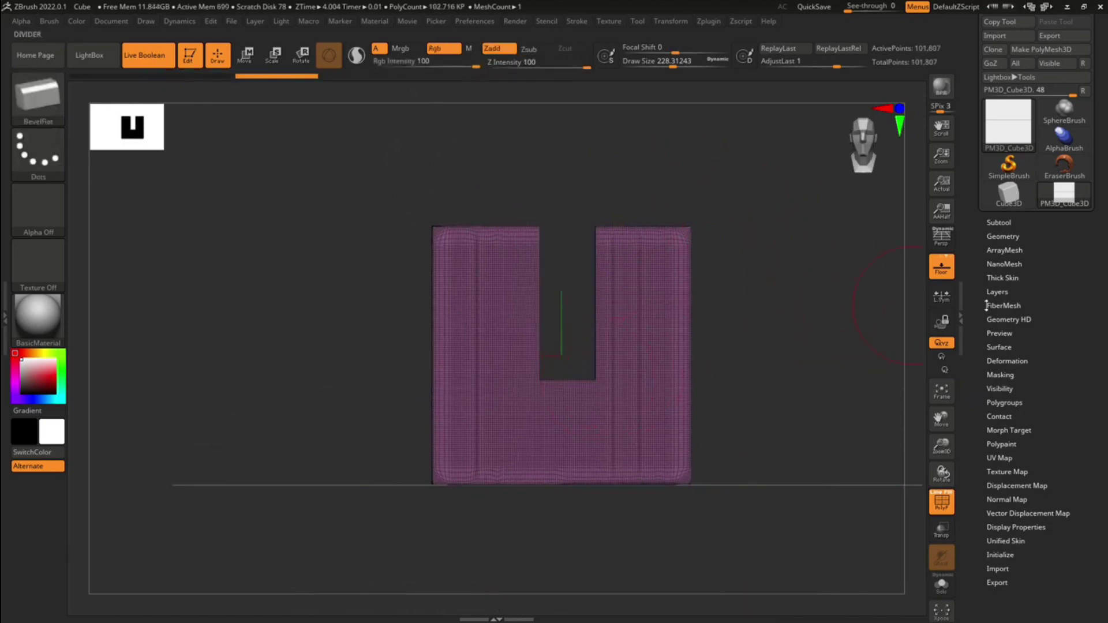
Apply Mirror And Weld to the slotted cube.
{"action": "left_click", "coordinate": [1005, 237]}
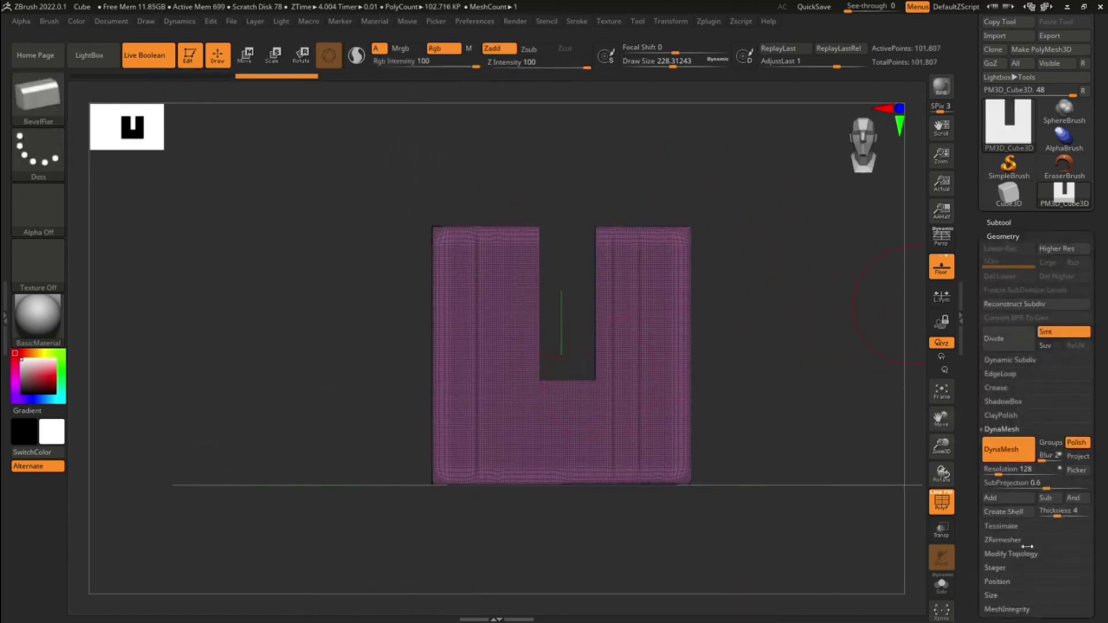
{"action": "left_click", "coordinate": [1012, 554]}
{"action": "left_click", "coordinate": [1018, 514]}
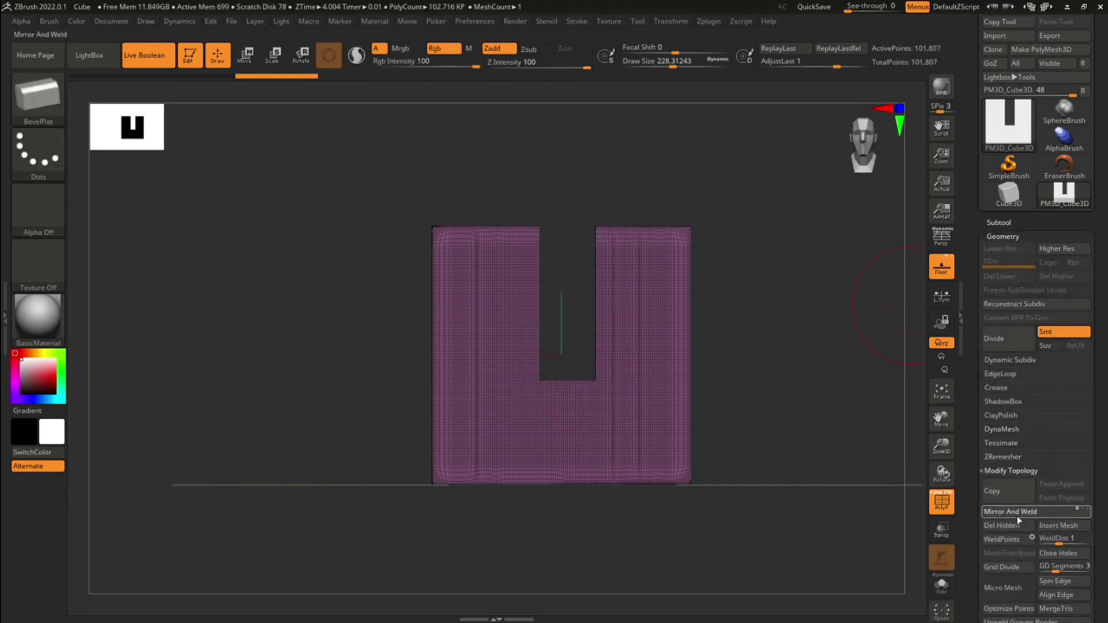
{"action": "mouse_move", "coordinate": [795, 262]}
{"action": "left_mouse_down"}
{"action": "mouse_move", "coordinate": [774, 334]}
{"action": "mouse_move", "coordinate": [798, 321]}
{"action": "mouse_move", "coordinate": [791, 316]}
{"action": "left_mouse_up"}
Cut away the upper front quarter of the block with KnifeRect in side view, leaving an L-shaped step.
{"action": "left_click_drag", "start_coordinate": [198, 217], "coordinate": [270, 229]}
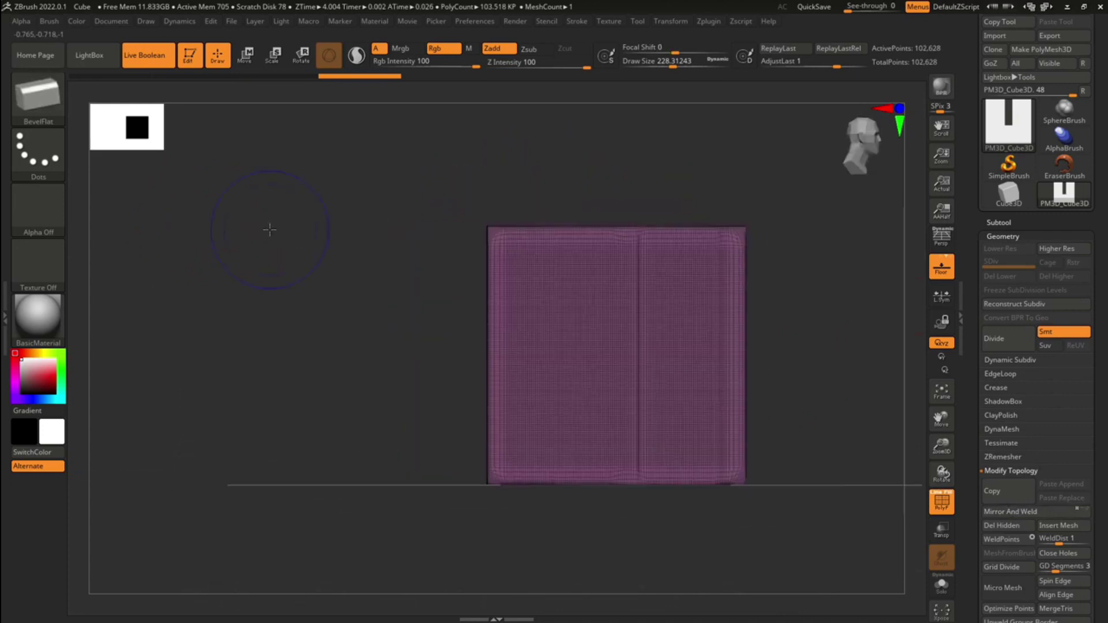
{"action": "left_click_drag", "start_coordinate": [646, 180], "coordinate": [575, 172], "text": "alt"}
{"action": "mouse_move", "coordinate": [766, 148]}
{"action": "left_mouse_down", "text": "ctrl+shift"}
{"action": "mouse_move", "coordinate": [532, 321]}
{"action": "mouse_move", "coordinate": [537, 335]}
{"action": "mouse_move", "coordinate": [589, 315]}
{"action": "mouse_move", "coordinate": [603, 340]}
{"action": "mouse_move", "coordinate": [512, 378]}
{"action": "mouse_move", "coordinate": [523, 348]}
{"action": "left_mouse_up", "text": "ctrl+shift"}
{"action": "mouse_move", "coordinate": [788, 291]}
{"action": "left_mouse_down"}
{"action": "mouse_move", "coordinate": [677, 332]}
{"action": "mouse_move", "coordinate": [686, 324]}
{"action": "left_mouse_up"}
{"action": "mouse_move", "coordinate": [755, 248]}
{"action": "left_mouse_down"}
{"action": "mouse_move", "coordinate": [627, 259]}
{"action": "mouse_move", "coordinate": [765, 176]}
{"action": "mouse_move", "coordinate": [755, 260]}
{"action": "mouse_move", "coordinate": [752, 242]}
{"action": "mouse_move", "coordinate": [767, 243]}
{"action": "mouse_move", "coordinate": [767, 214]}
{"action": "mouse_move", "coordinate": [752, 247]}
{"action": "mouse_move", "coordinate": [766, 272]}
{"action": "mouse_move", "coordinate": [678, 290]}
{"action": "left_mouse_up"}
{"action": "key", "text": "space"}
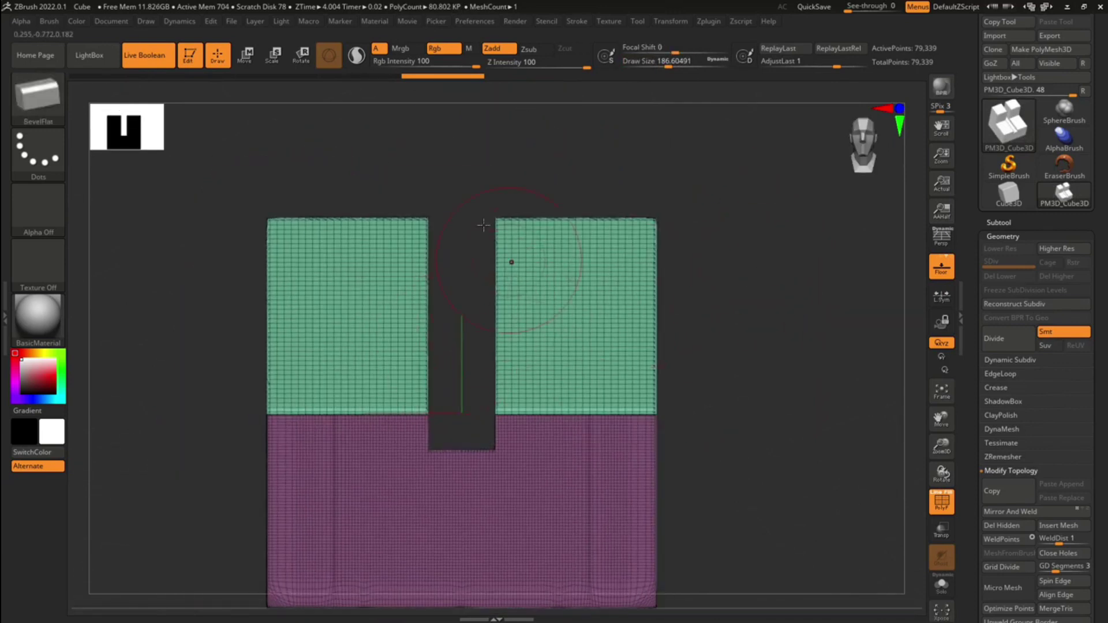
{"action": "left_click_drag", "start_coordinate": [484, 225], "coordinate": [599, 307]}
{"action": "left_click_drag", "start_coordinate": [797, 296], "coordinate": [327, 189], "text": "shift"}
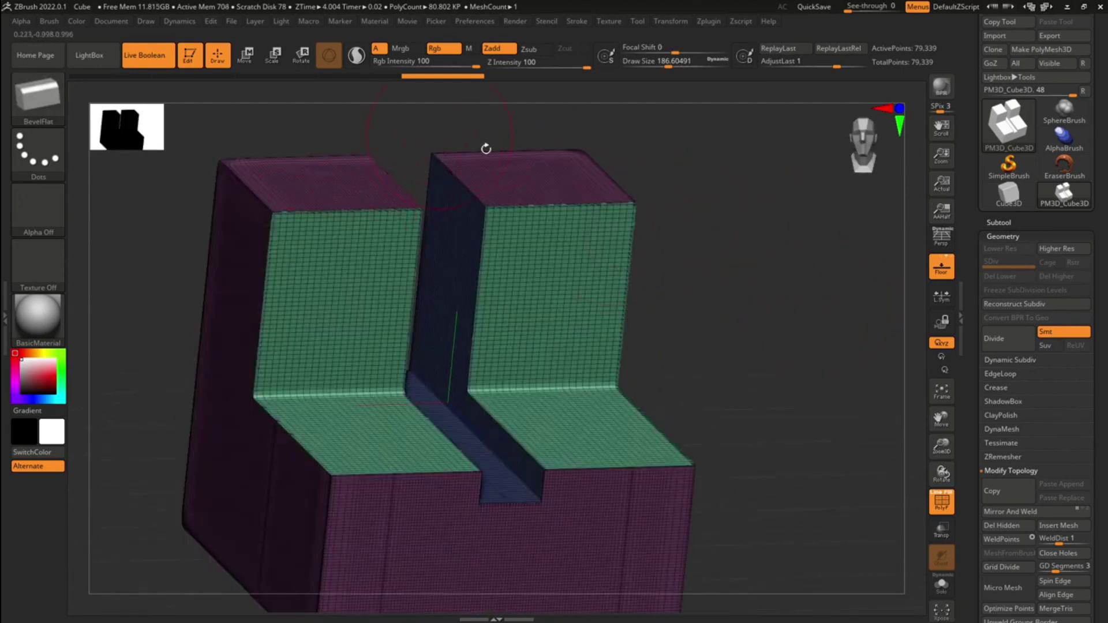
{"action": "left_click_drag", "start_coordinate": [663, 179], "coordinate": [436, 193], "text": "shift"}
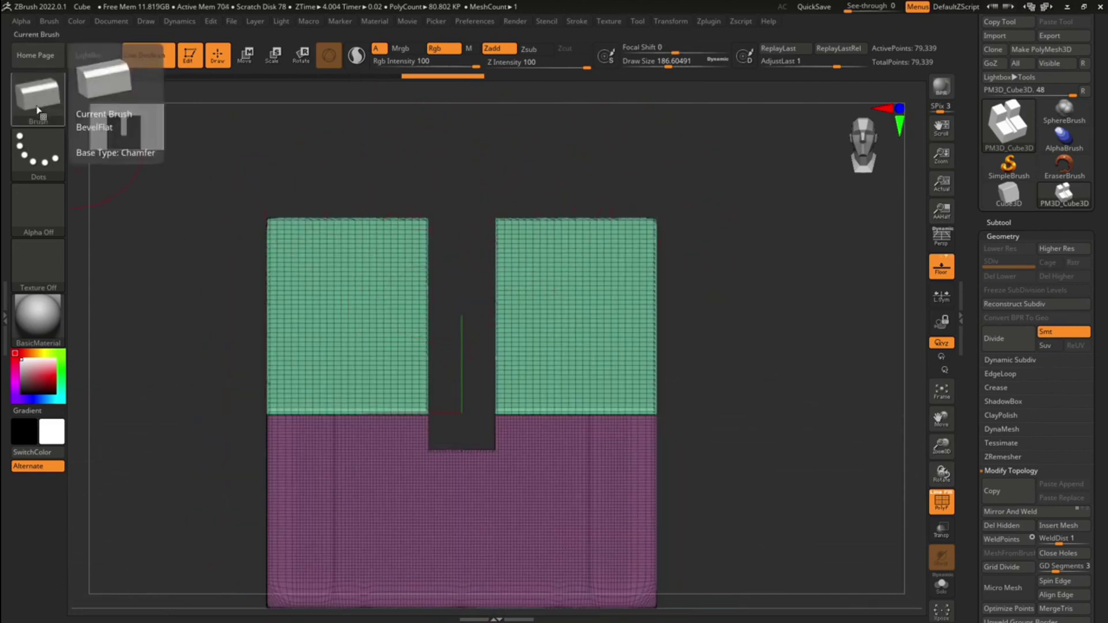
Cut a round hole through the block, centred at the foot of the slot, with KnifeCircle in front view, and apply Mirror And Weld.
{"action": "mouse_move", "coordinate": [361, 169]}
{"action": "left_mouse_down"}
{"action": "mouse_move", "coordinate": [736, 255]}
{"action": "mouse_move", "coordinate": [716, 283]}
{"action": "left_mouse_up"}
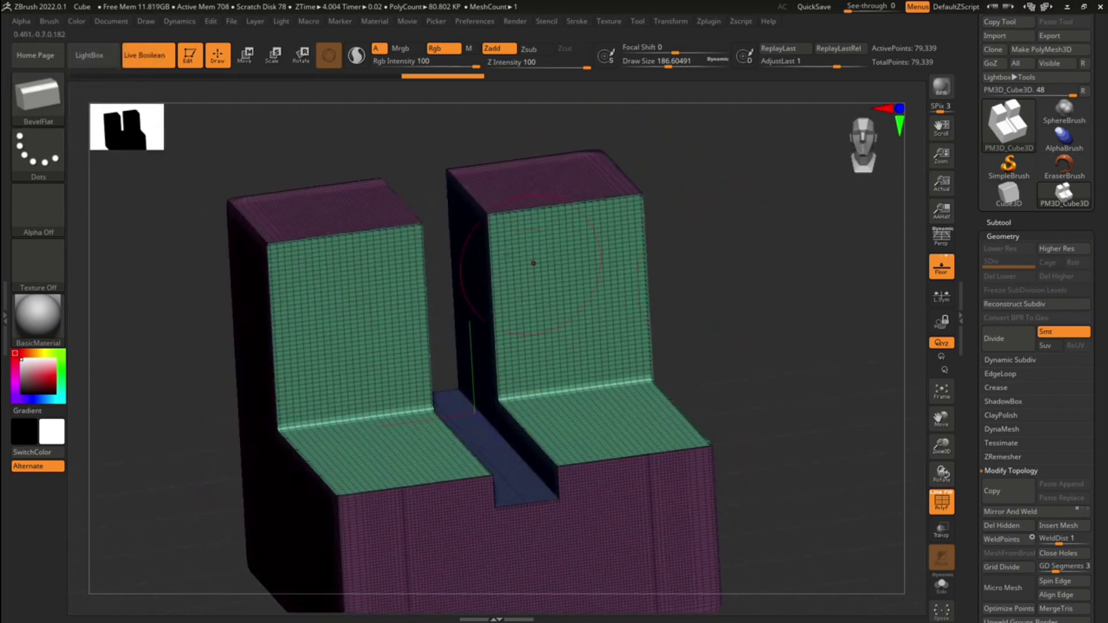
{"action": "left_click_drag", "start_coordinate": [443, 169], "coordinate": [379, 146], "text": "shift"}
{"action": "left_click", "coordinate": [36, 87], "text": "ctrl+shift"}
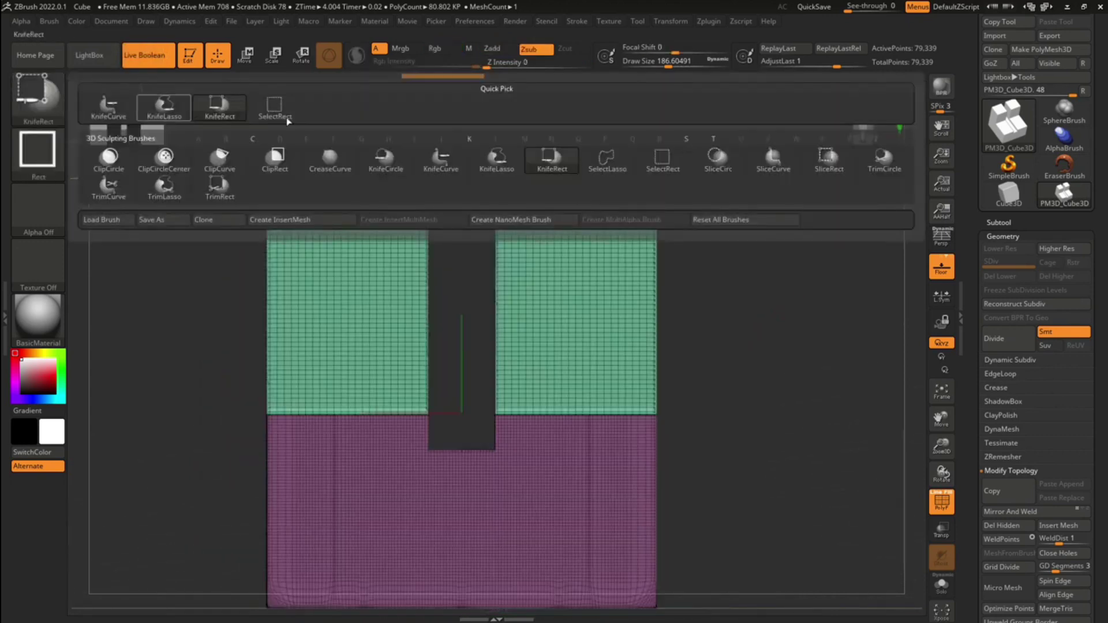
{"action": "left_click", "coordinate": [375, 169]}
{"action": "left_click_drag", "start_coordinate": [462, 322], "coordinate": [564, 507]}
{"action": "left_click_drag", "start_coordinate": [796, 391], "coordinate": [869, 478]}
{"action": "left_click", "coordinate": [1054, 513]}
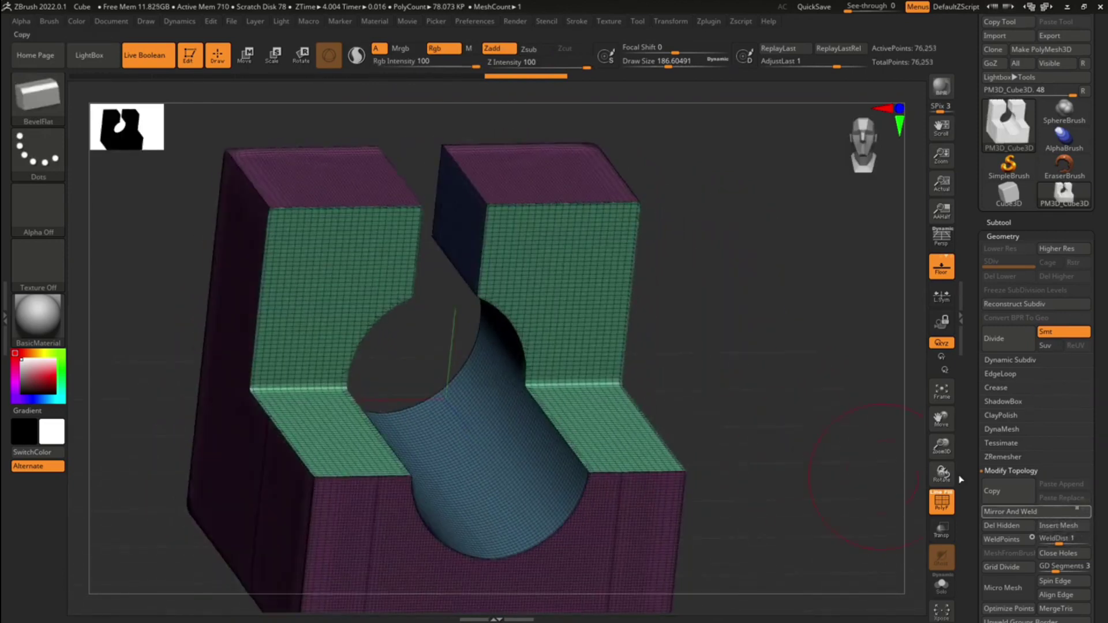
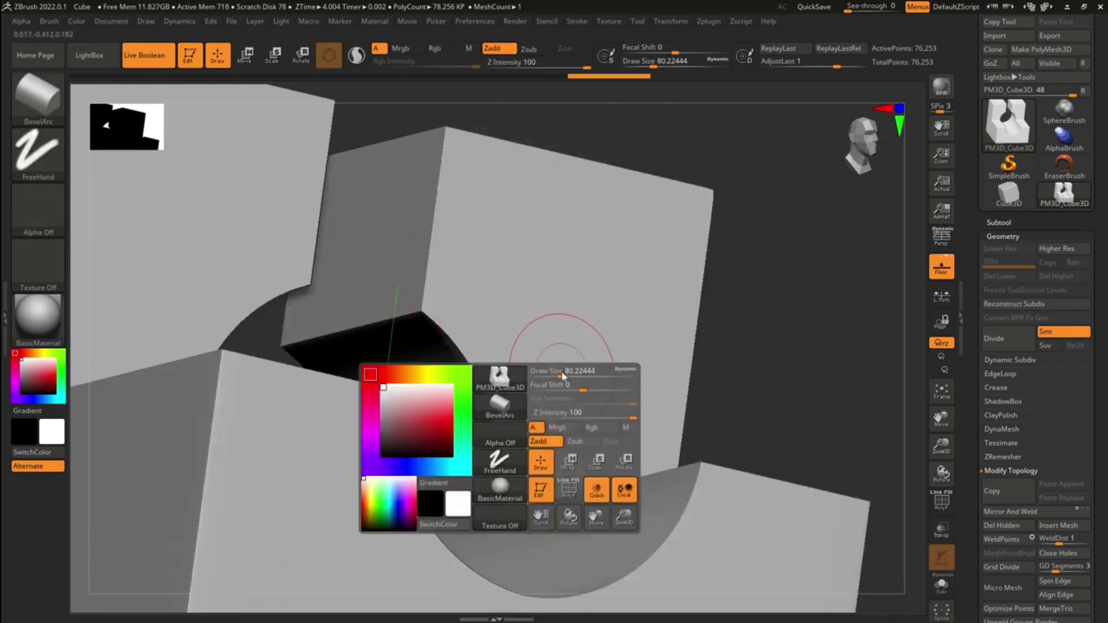
Try bevelling the round hole's front edge with a BevelArc brush stroke and undo it.
{"action": "mouse_move", "coordinate": [470, 350]}
{"action": "left_mouse_down"}
{"action": "mouse_move", "coordinate": [422, 306]}
{"action": "mouse_move", "coordinate": [491, 430]}
{"action": "mouse_move", "coordinate": [455, 464]}
{"action": "left_mouse_up"}
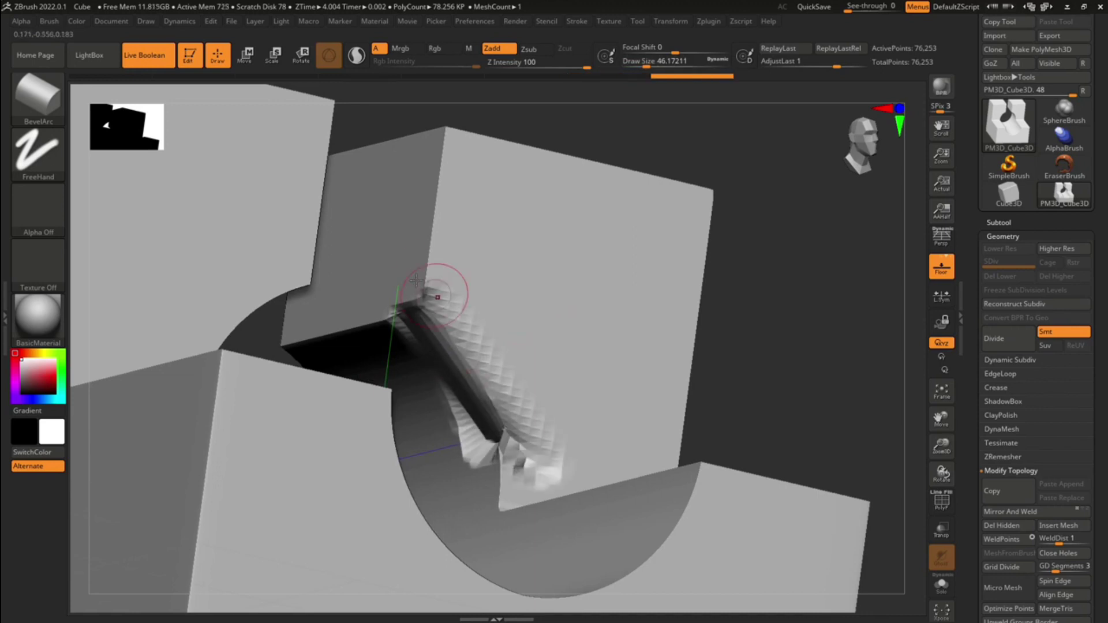
{"action": "left_click_drag", "start_coordinate": [771, 396], "coordinate": [402, 319]}
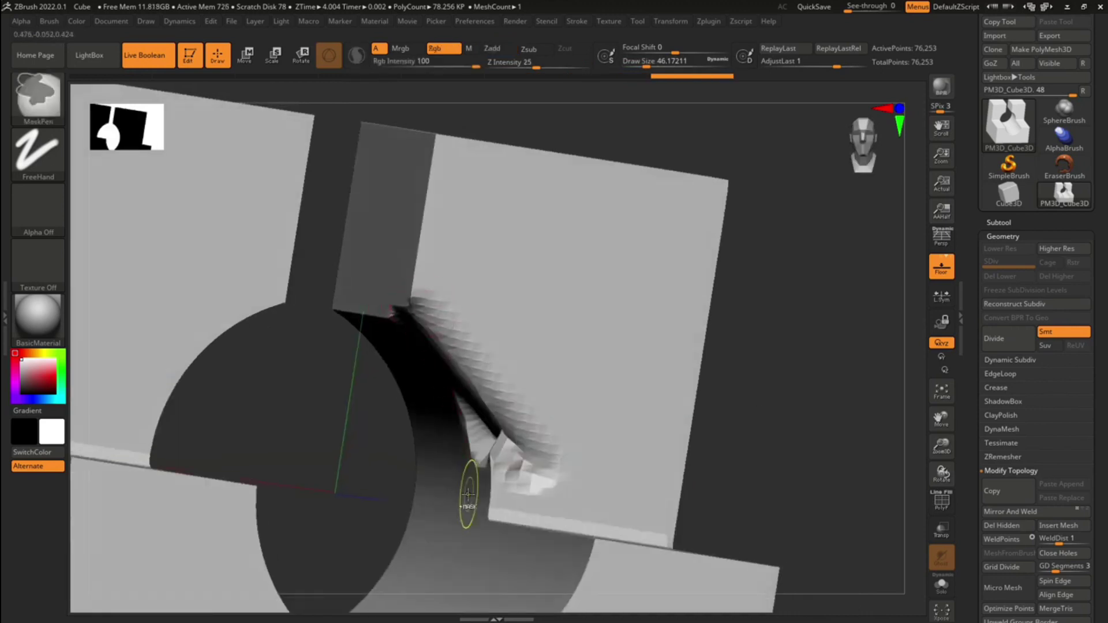
{"action": "key", "text": "ctrl+z"}
Show the block's polyframe and open the subtool in the BevelPro plugin.
{"action": "left_click_drag", "start_coordinate": [774, 469], "coordinate": [866, 524]}
{"action": "left_click", "coordinate": [941, 502]}
{"action": "left_click_drag", "start_coordinate": [811, 439], "coordinate": [785, 312]}
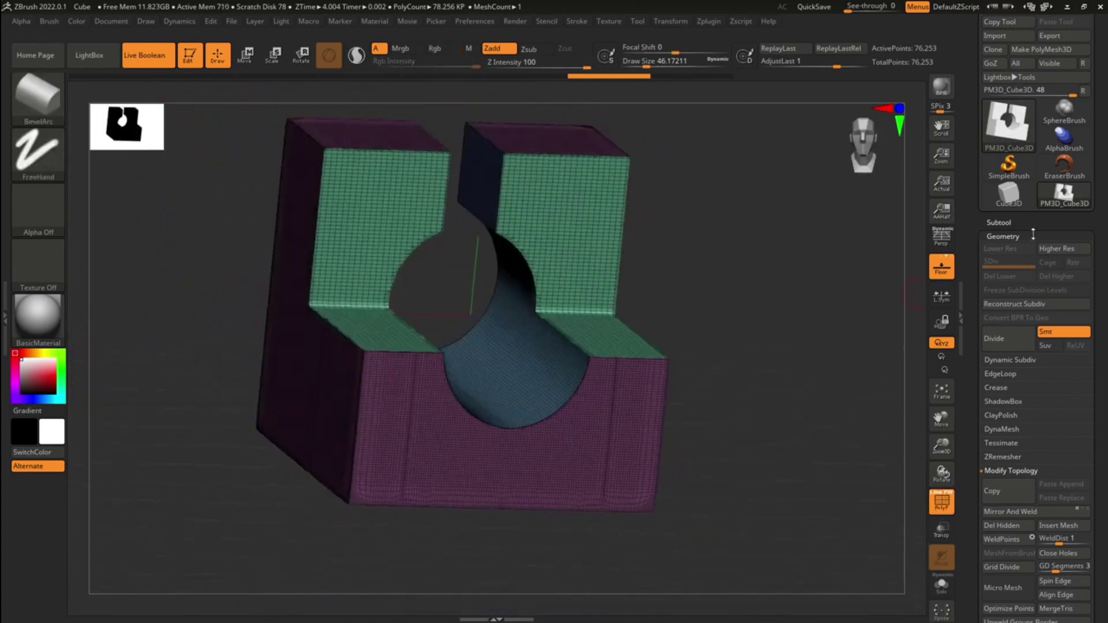
{"action": "left_click", "coordinate": [1004, 237]}
{"action": "left_click", "coordinate": [1009, 196]}
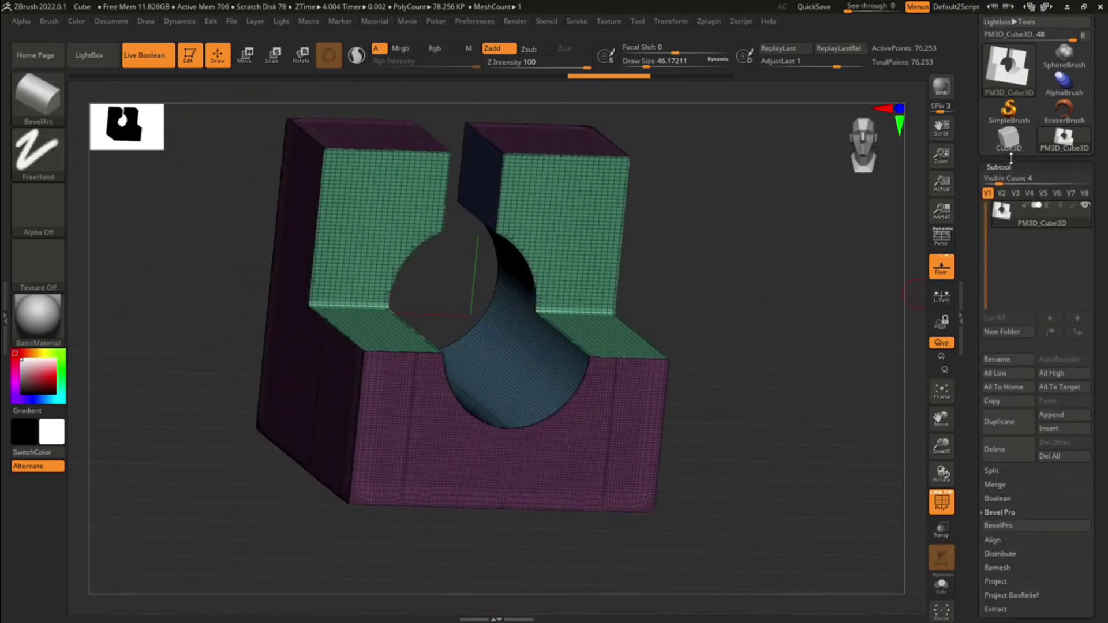
{"action": "left_click", "coordinate": [1014, 526]}
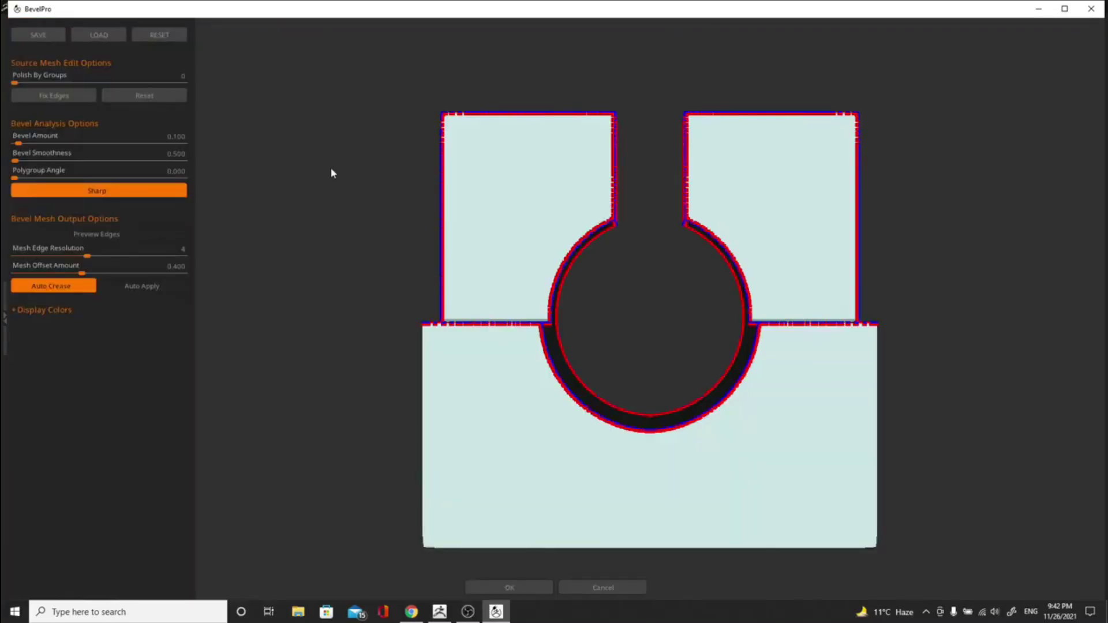
Examine the previewed bevel edges around the slot, round hole, step and upper corners of the block in BevelPro.
{"action": "left_click_drag", "start_coordinate": [617, 325], "coordinate": [507, 355], "text": "alt"}
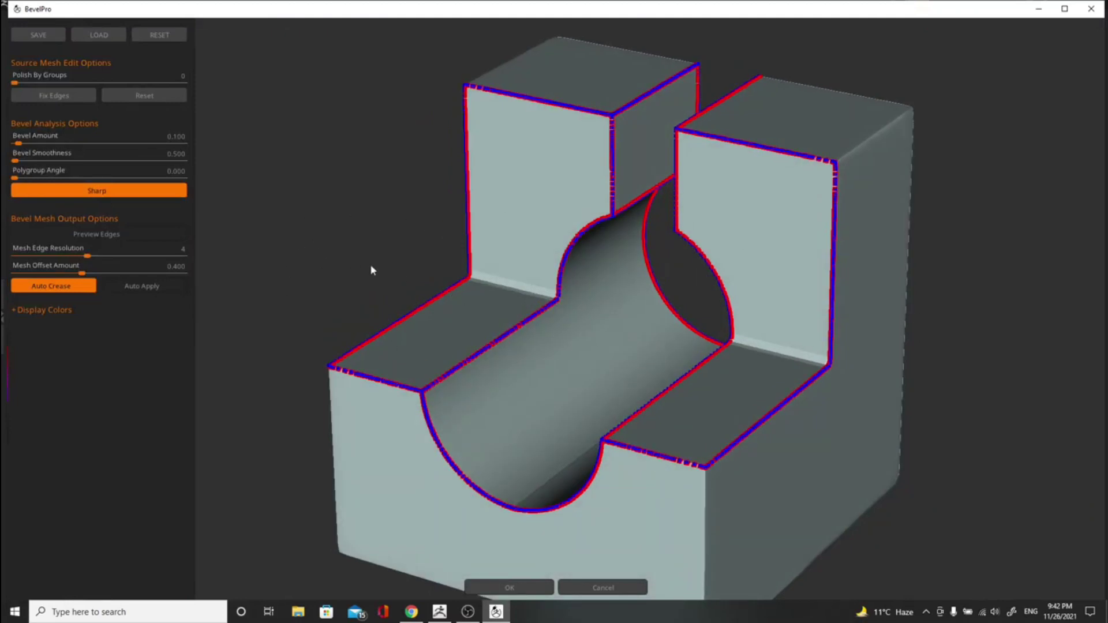
{"action": "scroll", "coordinate": [356, 226], "scroll_direction": "down", "scroll_amount": 5}
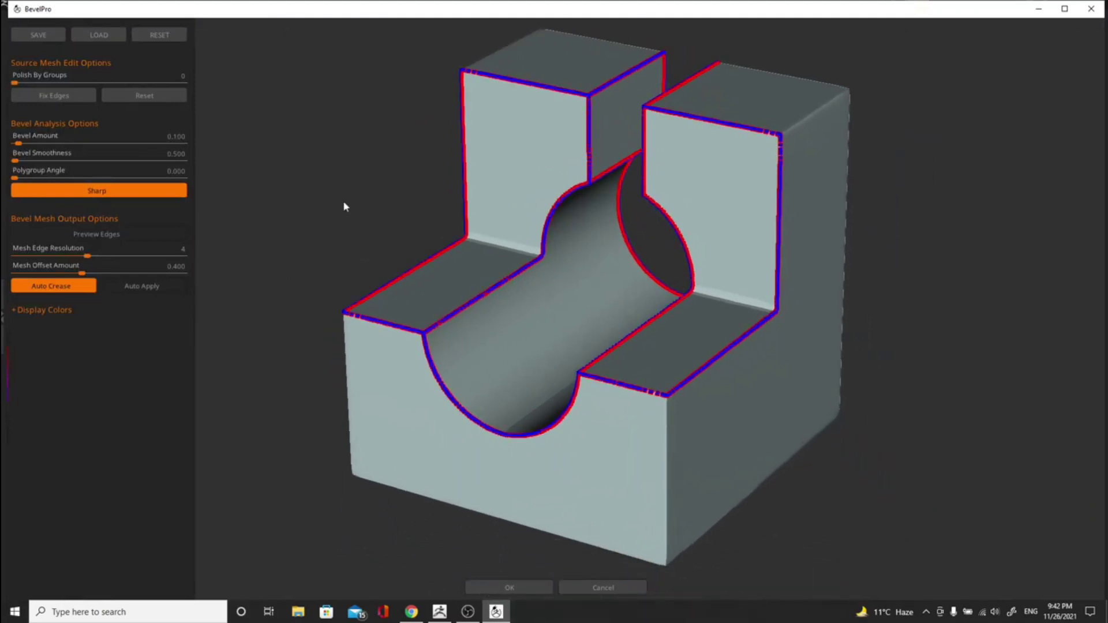
{"action": "left_click_drag", "start_coordinate": [341, 196], "coordinate": [430, 200]}
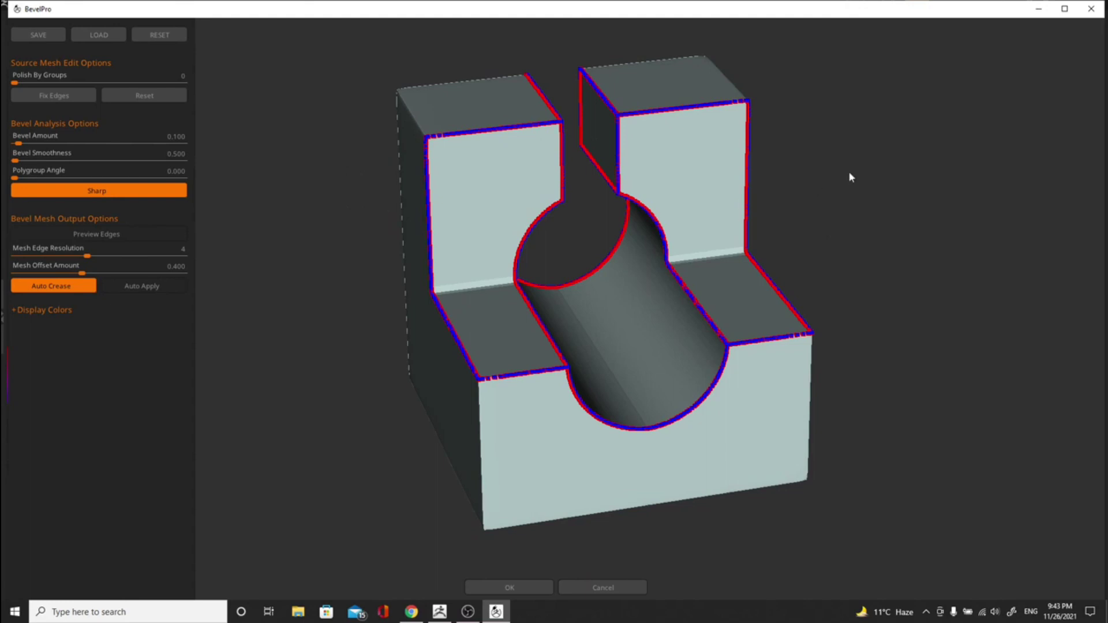
{"action": "scroll", "coordinate": [952, 277], "scroll_direction": "up", "scroll_amount": 6}
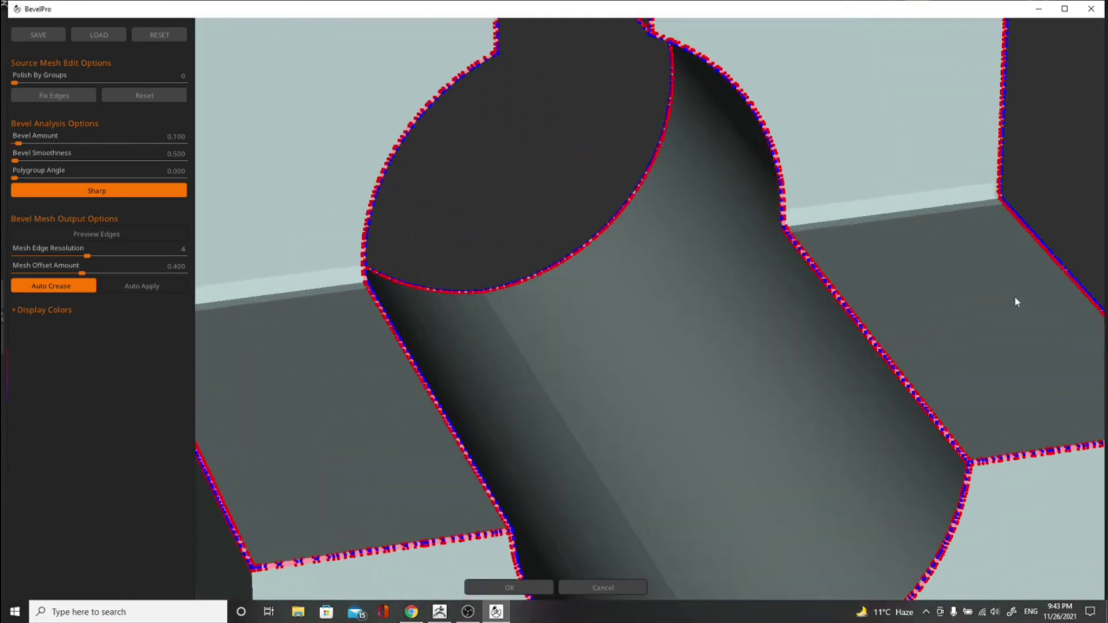
{"action": "left_click_drag", "start_coordinate": [944, 395], "coordinate": [999, 458], "text": "alt"}
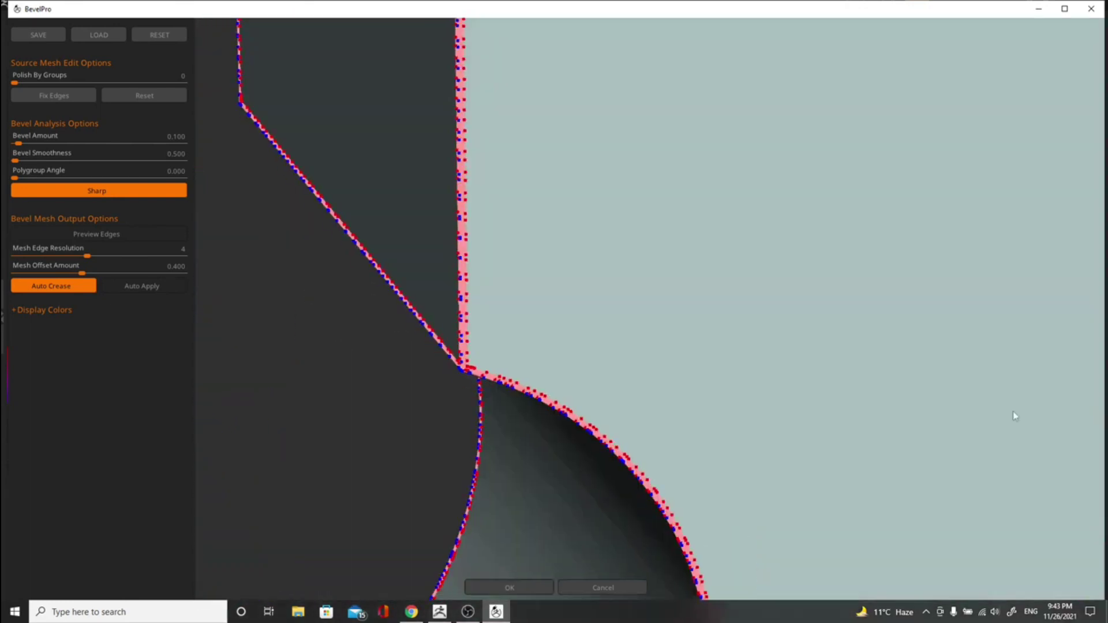
{"action": "right_click_drag", "start_coordinate": [295, 343], "coordinate": [303, 382]}
{"action": "right_click_drag", "start_coordinate": [416, 108], "coordinate": [524, 285], "text": "alt"}
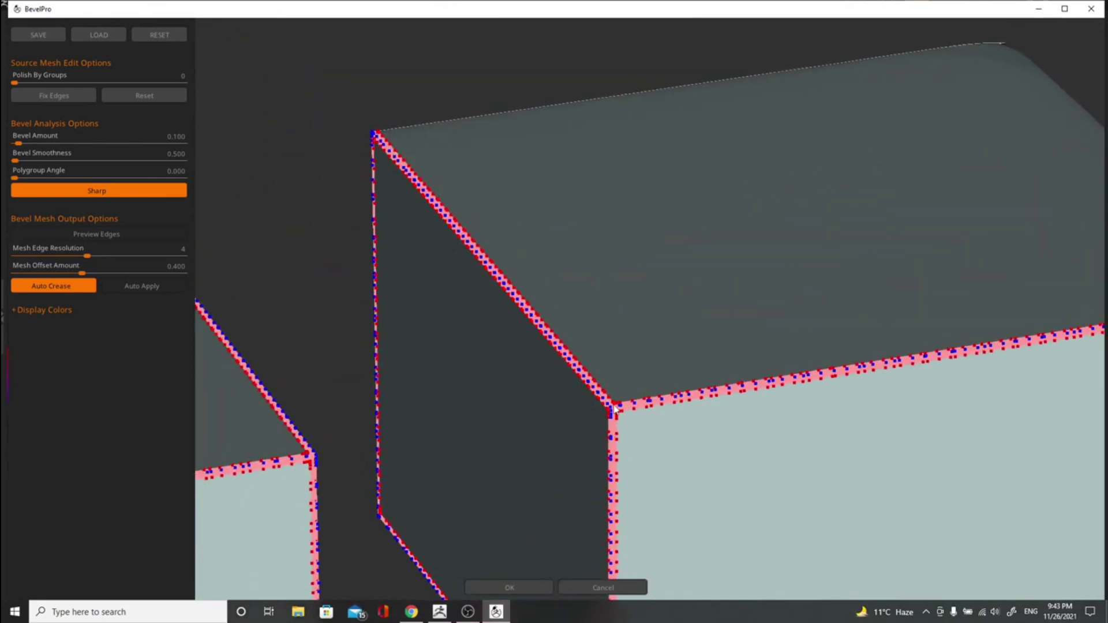
{"action": "right_click_drag", "start_coordinate": [379, 327], "coordinate": [961, 287]}
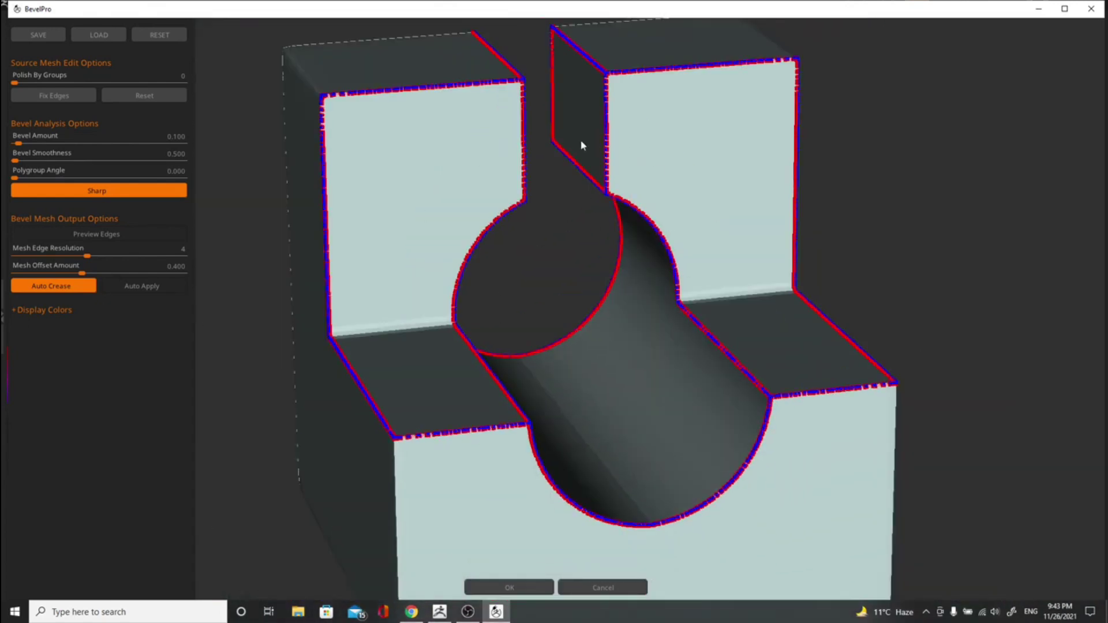
{"action": "right_click_drag", "start_coordinate": [795, 134], "coordinate": [883, 230]}
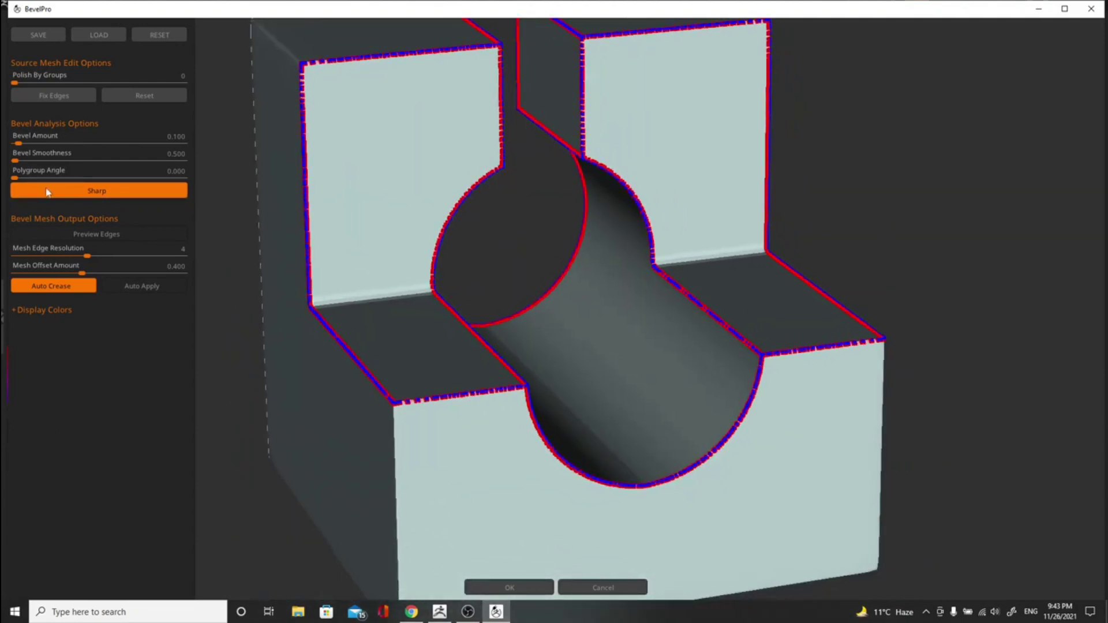
{"action": "right_click_drag", "start_coordinate": [899, 204], "coordinate": [804, 534], "text": "alt"}
{"action": "right_click_drag", "start_coordinate": [638, 252], "coordinate": [640, 403], "text": "alt"}
{"action": "right_click_drag", "start_coordinate": [1010, 219], "coordinate": [782, 229]}
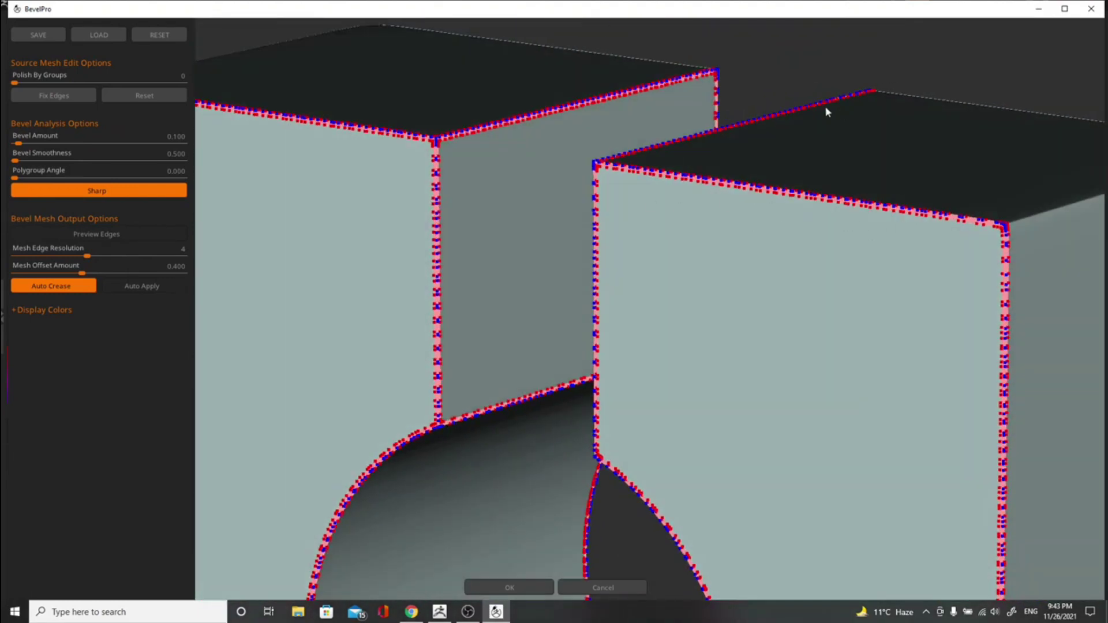
{"action": "right_click_drag", "start_coordinate": [775, 82], "coordinate": [740, 31], "text": "ctrl"}
{"action": "right_click_drag", "start_coordinate": [735, 173], "coordinate": [733, 70], "text": "alt"}
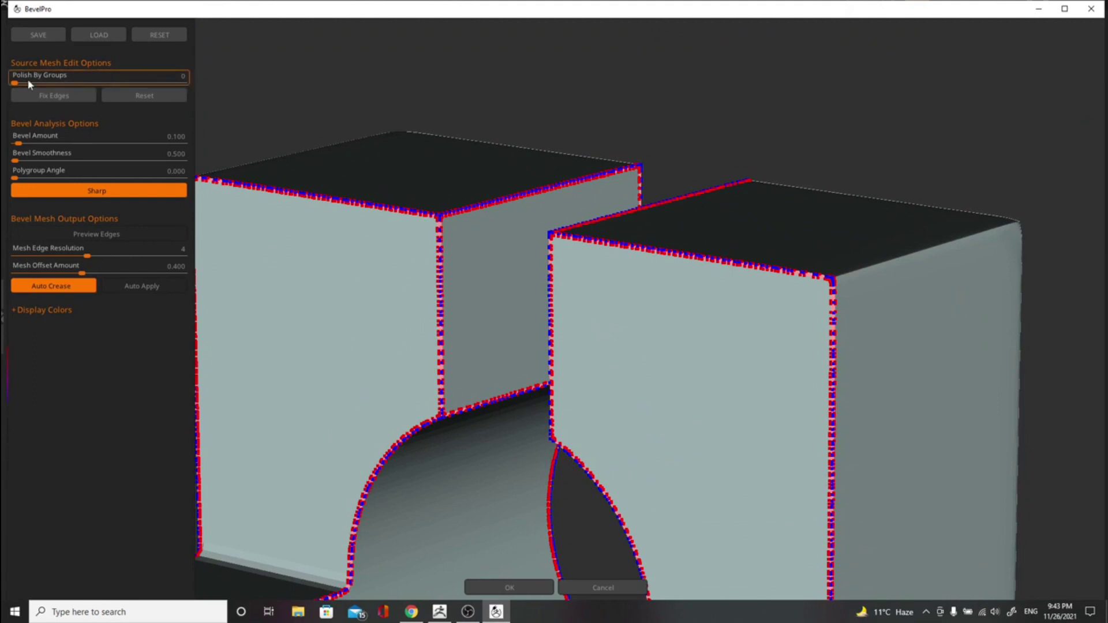
{"action": "left_click_drag", "start_coordinate": [666, 138], "coordinate": [714, 105], "text": "alt"}
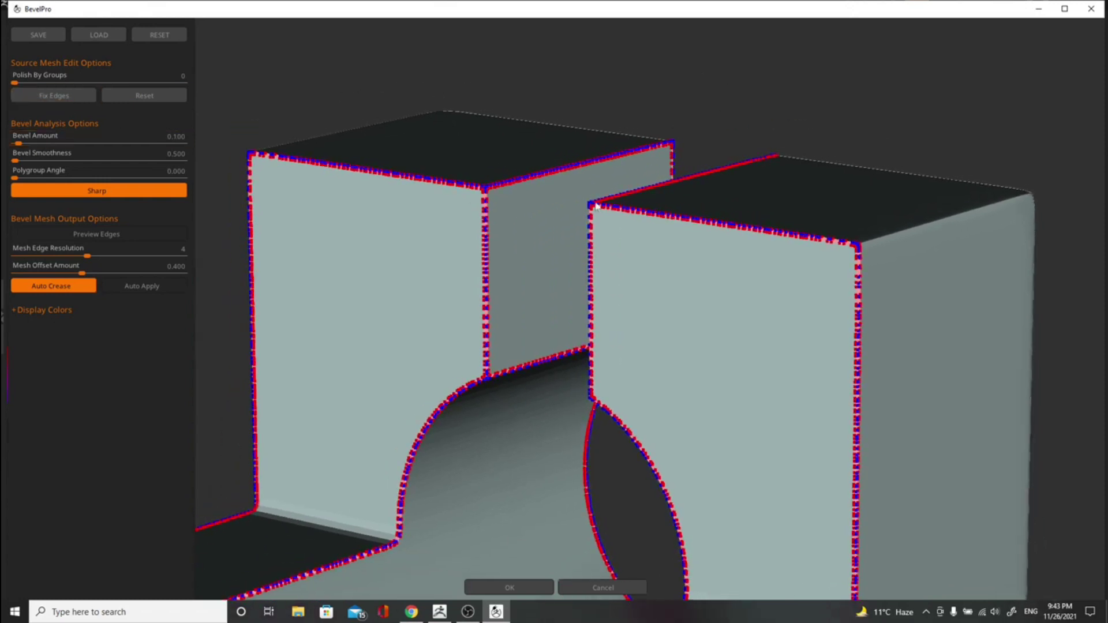
Set the Bevel Amount to 0.803.
{"action": "left_click_drag", "start_coordinate": [809, 119], "coordinate": [958, 219]}
{"action": "left_click", "coordinate": [39, 144]}
{"action": "left_click", "coordinate": [53, 145]}
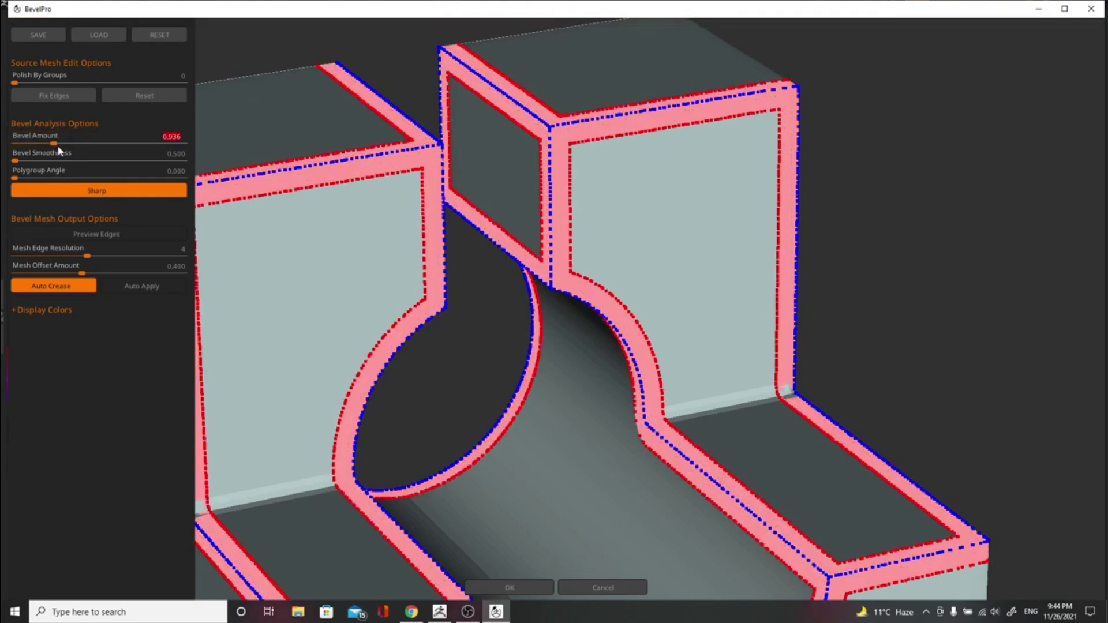
{"action": "left_click_drag", "start_coordinate": [54, 144], "coordinate": [48, 144]}
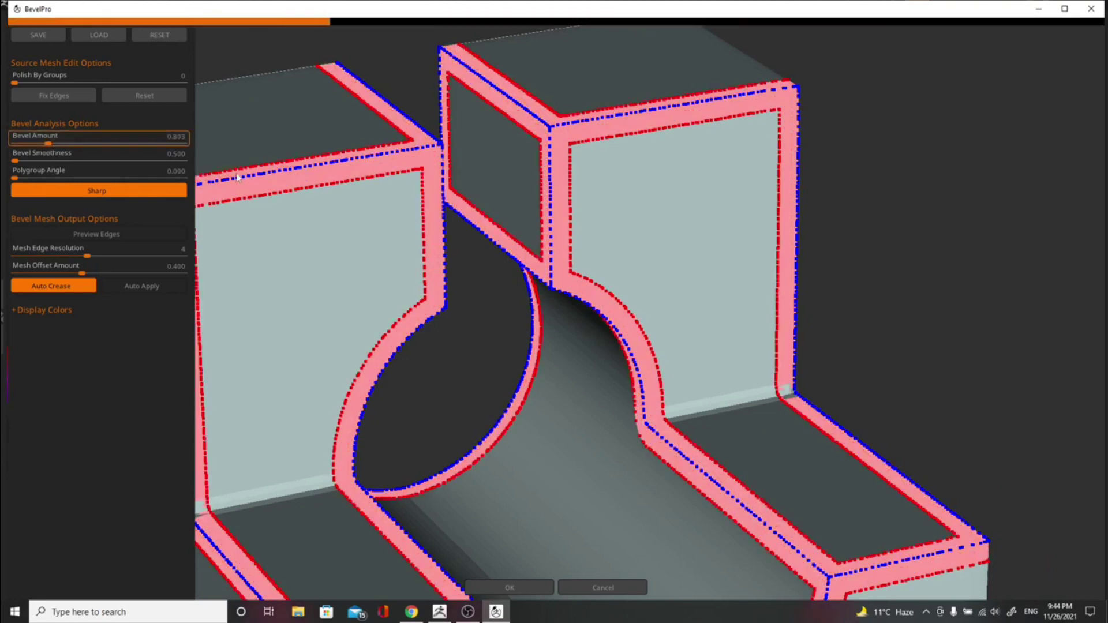
Try higher Bevel Smoothness and Polygroup Angle values, settling on a smoothness of 3.067 and an angle of 0.000.
{"action": "left_click_drag", "start_coordinate": [907, 238], "coordinate": [883, 226]}
{"action": "left_click_drag", "start_coordinate": [16, 162], "coordinate": [88, 165]}
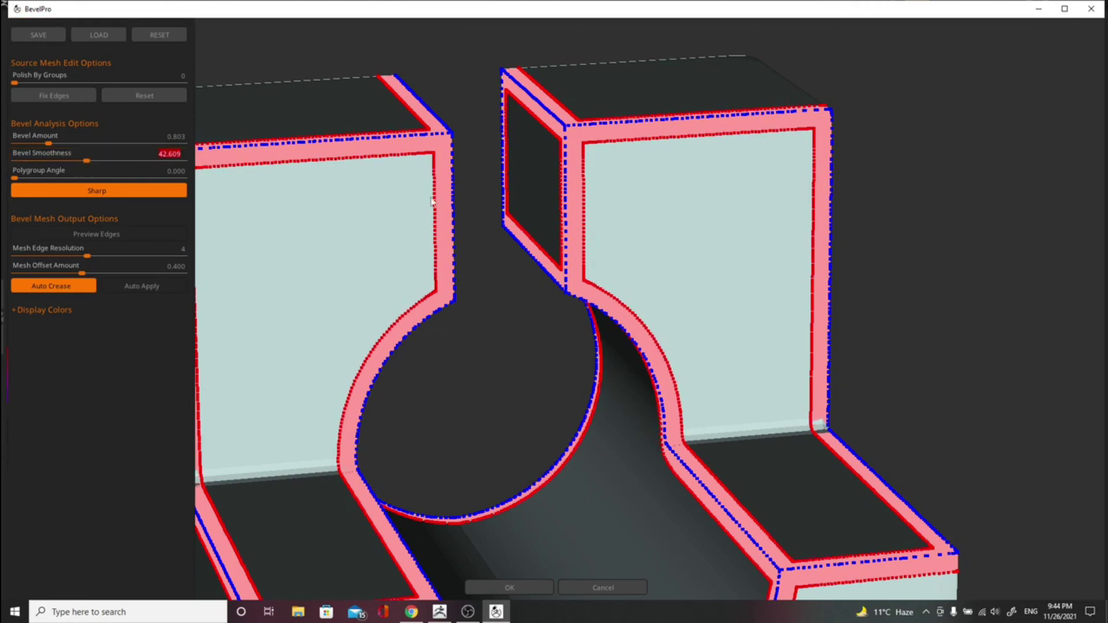
{"action": "left_click_drag", "start_coordinate": [935, 262], "coordinate": [472, 235]}
{"action": "left_click_drag", "start_coordinate": [87, 161], "coordinate": [282, 180]}
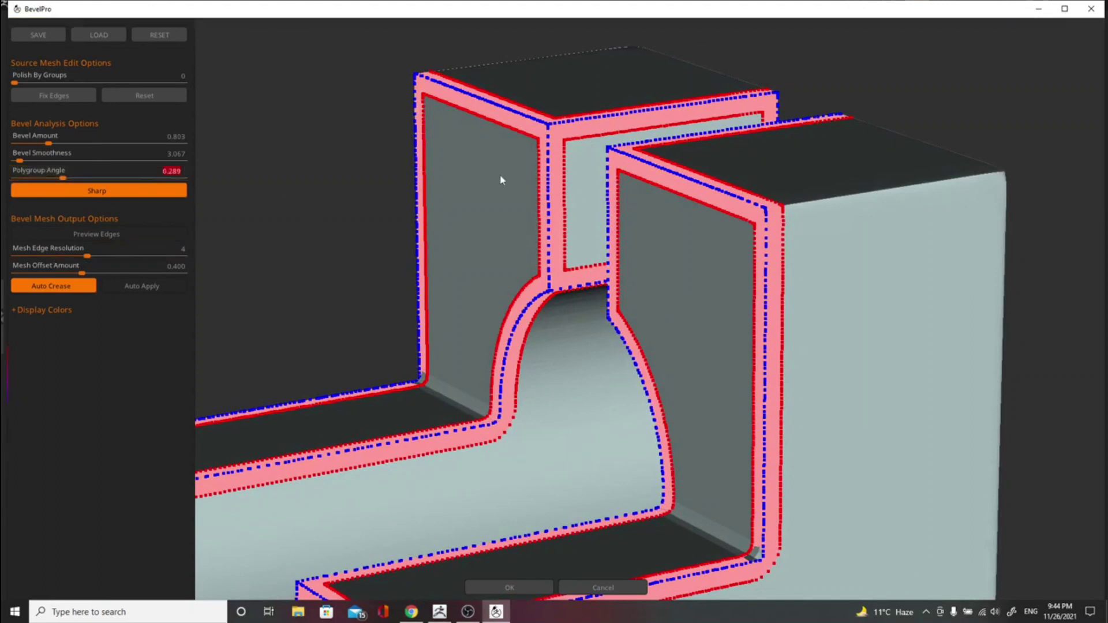
{"action": "left_click_drag", "start_coordinate": [42, 181], "coordinate": [14, 180]}
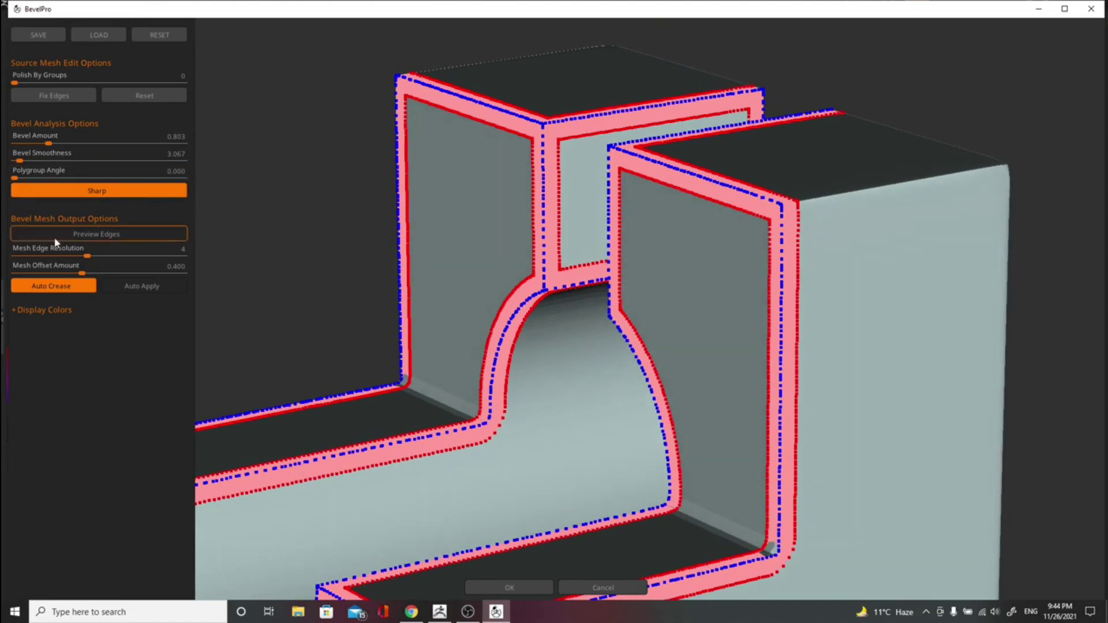
Set the Mesh Edge Resolution to 1 and check the bevel preview from several angles.
{"action": "left_click_drag", "start_coordinate": [86, 256], "coordinate": [15, 254]}
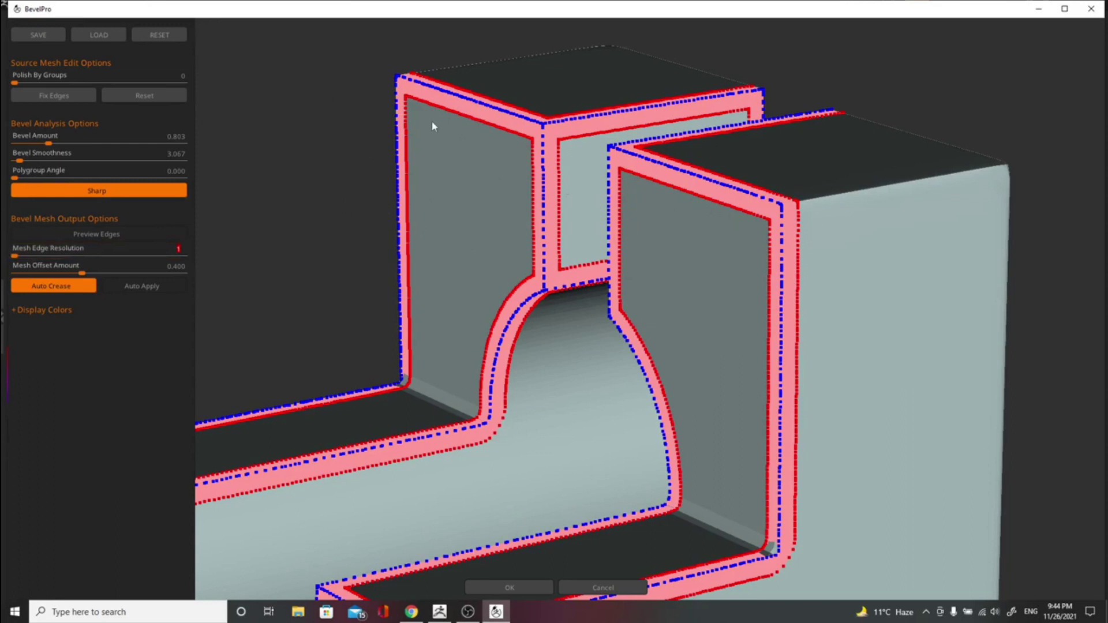
{"action": "left_click_drag", "start_coordinate": [500, 107], "coordinate": [490, 139]}
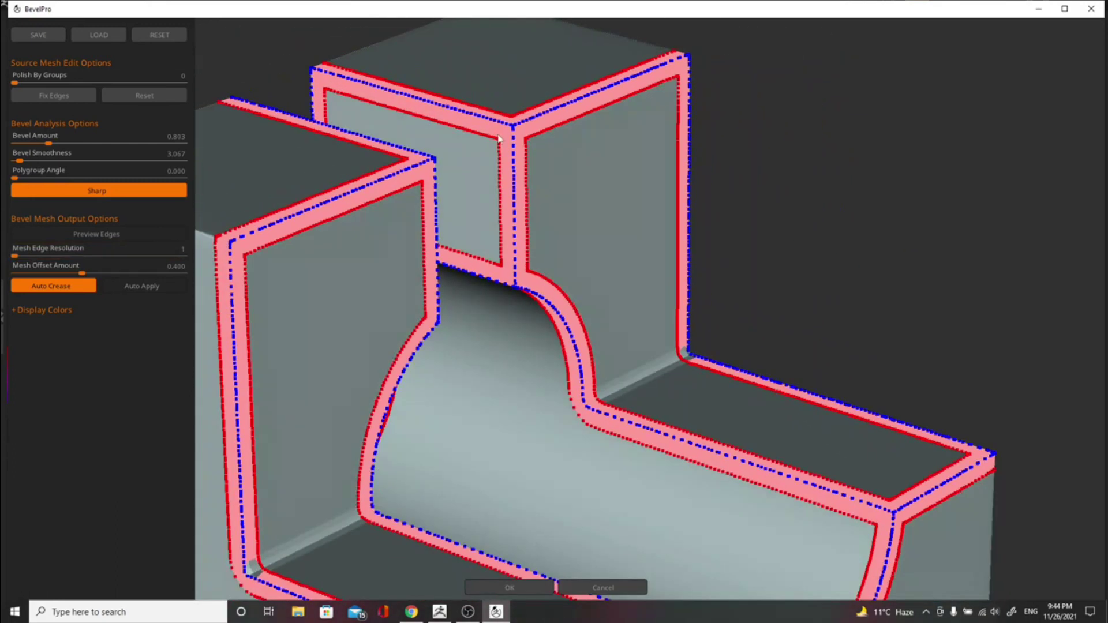
{"action": "left_click_drag", "start_coordinate": [834, 192], "coordinate": [907, 181], "text": "alt"}
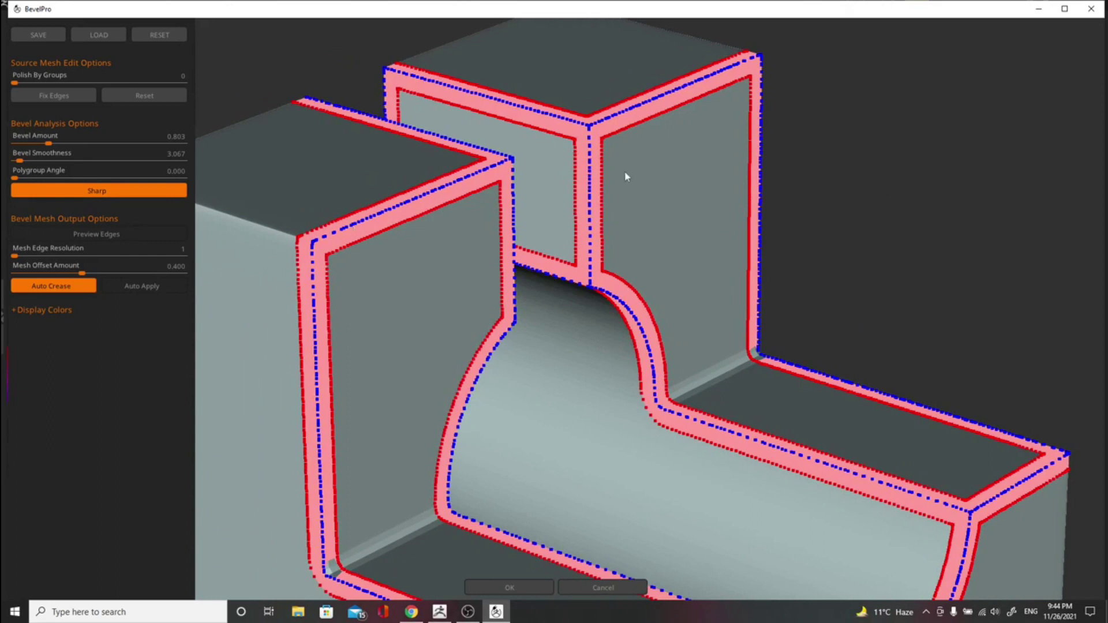
{"action": "mouse_move", "coordinate": [955, 263]}
{"action": "left_mouse_down"}
{"action": "mouse_move", "coordinate": [915, 223]}
{"action": "mouse_move", "coordinate": [841, 265]}
{"action": "mouse_move", "coordinate": [925, 267]}
{"action": "mouse_move", "coordinate": [951, 312]}
{"action": "mouse_move", "coordinate": [952, 248]}
{"action": "left_mouse_up"}
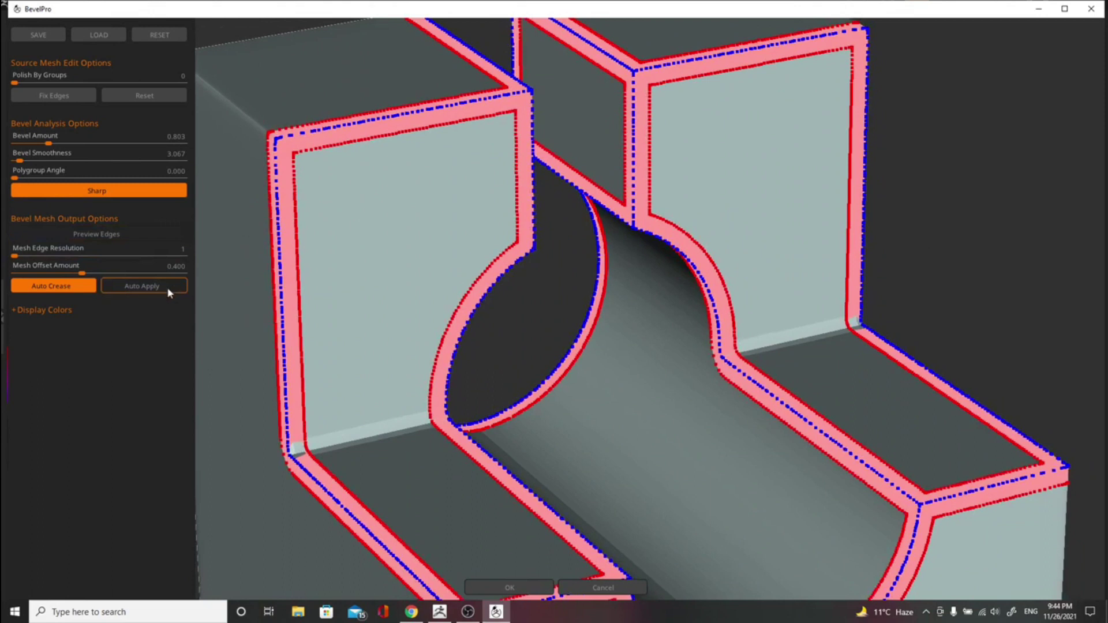
Try larger and smaller Mesh Offset Amount values against the edge preview and settle on 0.589.
{"action": "left_click_drag", "start_coordinate": [81, 273], "coordinate": [134, 272]}
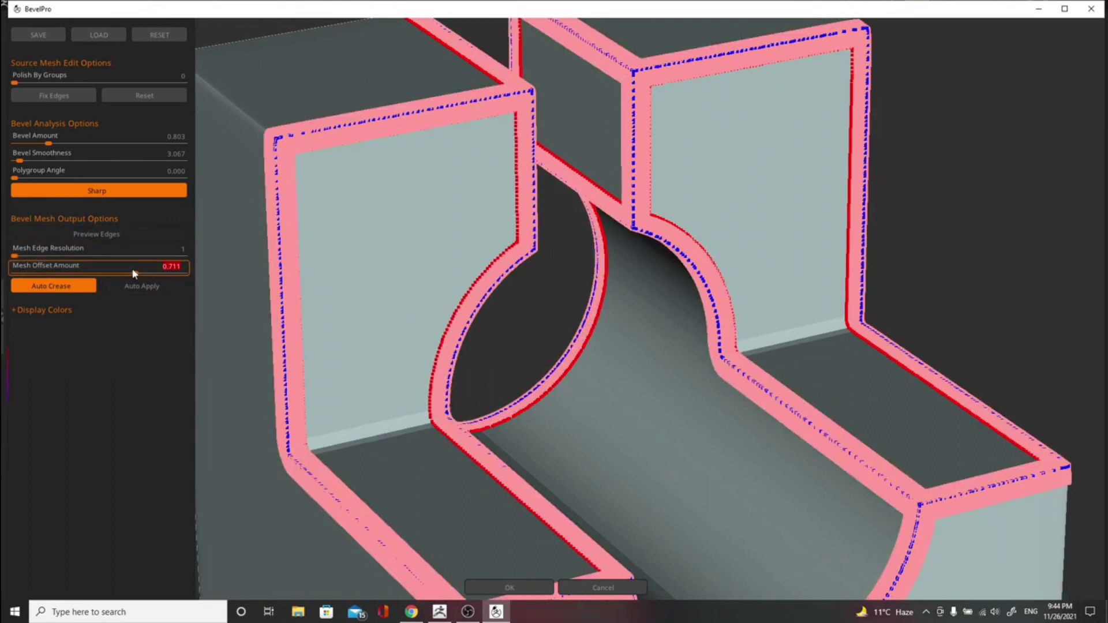
{"action": "left_click_drag", "start_coordinate": [989, 218], "coordinate": [844, 214]}
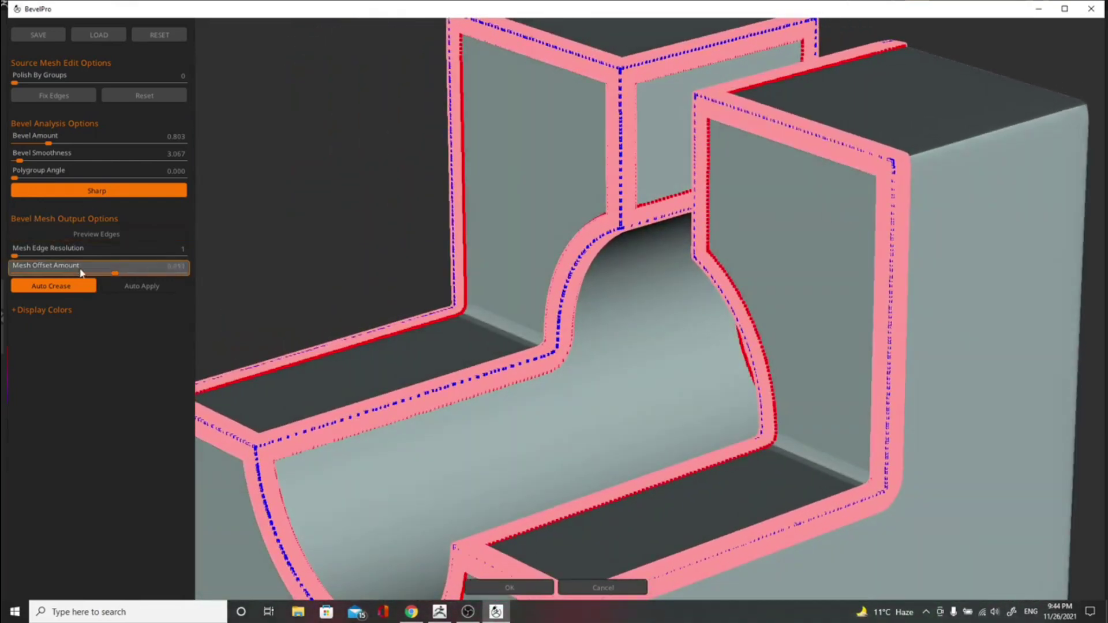
{"action": "left_click_drag", "start_coordinate": [135, 273], "coordinate": [36, 273]}
{"action": "left_click_drag", "start_coordinate": [386, 235], "coordinate": [324, 222]}
{"action": "right_click_drag", "start_coordinate": [325, 221], "coordinate": [359, 367]}
{"action": "left_click_drag", "start_coordinate": [36, 272], "coordinate": [114, 274]}
{"action": "right_click_drag", "start_coordinate": [829, 322], "coordinate": [802, 267]}
{"action": "left_click_drag", "start_coordinate": [805, 267], "coordinate": [925, 289]}
{"action": "right_click_drag", "start_coordinate": [924, 284], "coordinate": [938, 184]}
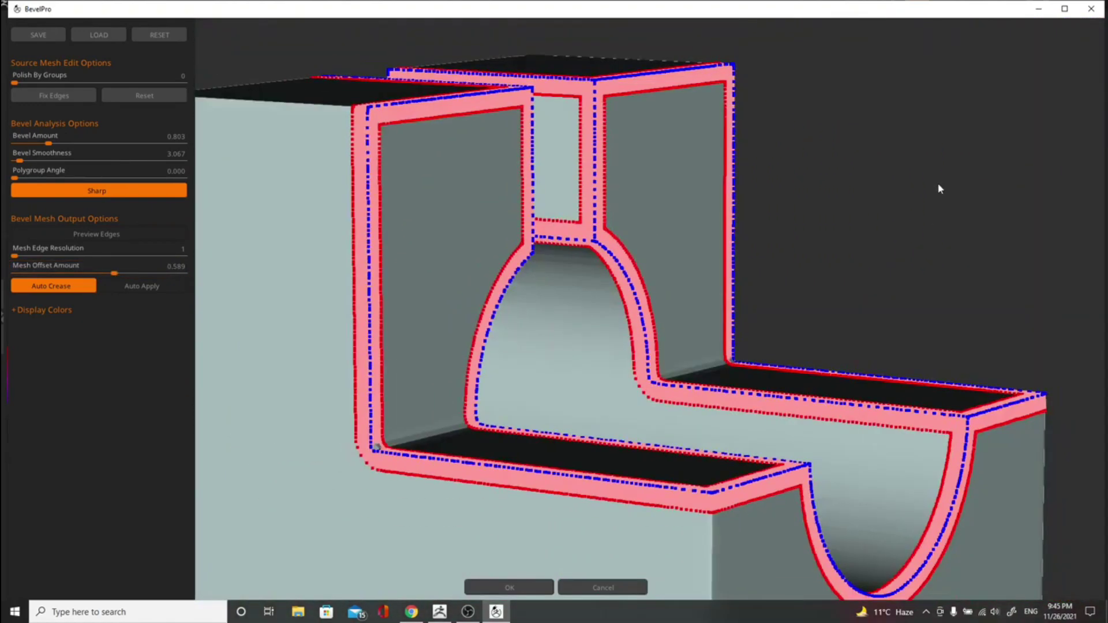
Turn on Auto Apply and inspect the resulting bevels along the round hole and the inner step corners.
{"action": "left_click_drag", "start_coordinate": [938, 184], "coordinate": [916, 242]}
{"action": "right_click_drag", "start_coordinate": [916, 243], "coordinate": [920, 196]}
{"action": "middle_click_drag", "start_coordinate": [920, 197], "coordinate": [924, 178]}
{"action": "left_click_drag", "start_coordinate": [924, 182], "coordinate": [923, 161]}
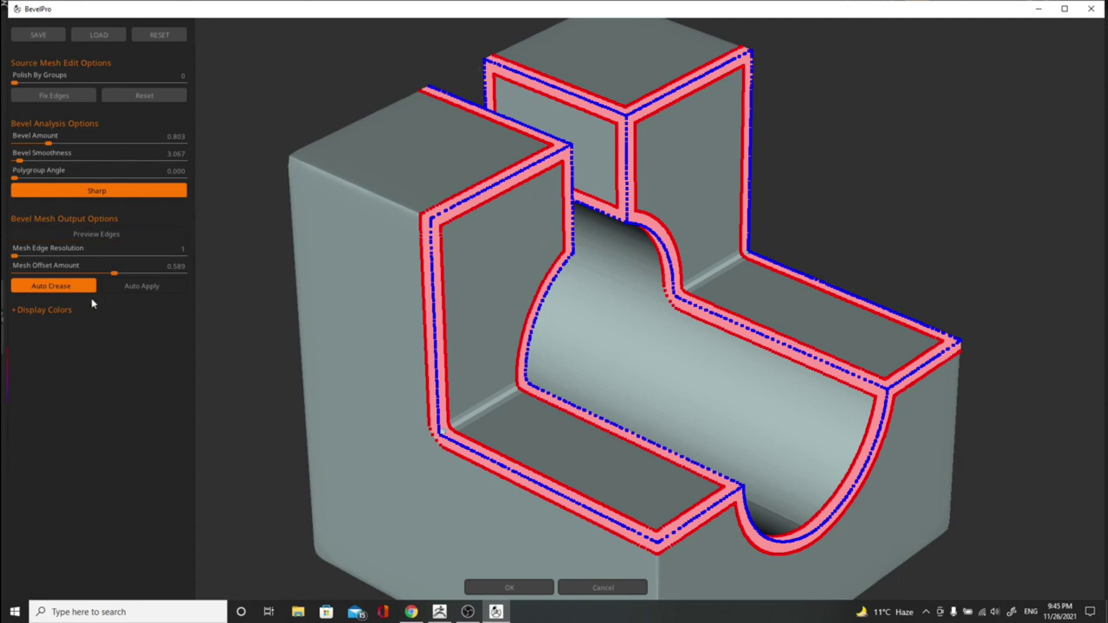
{"action": "left_click_drag", "start_coordinate": [940, 177], "coordinate": [729, 182]}
{"action": "left_click_drag", "start_coordinate": [1002, 258], "coordinate": [638, 426]}
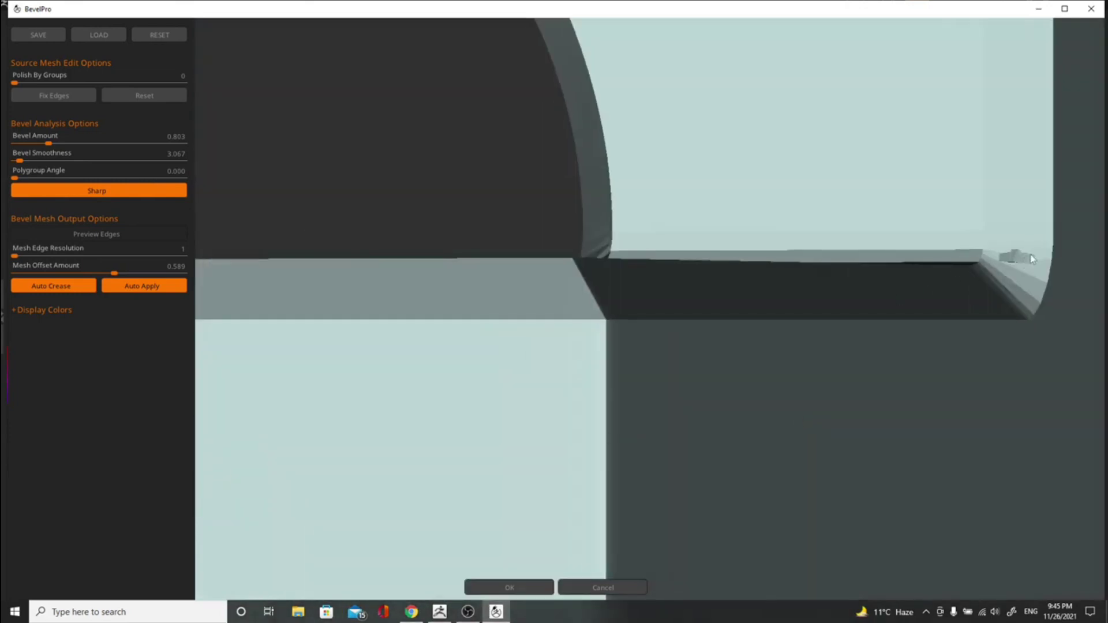
{"action": "left_click_drag", "start_coordinate": [1088, 359], "coordinate": [1032, 181]}
{"action": "left_click_drag", "start_coordinate": [767, 311], "coordinate": [704, 328]}
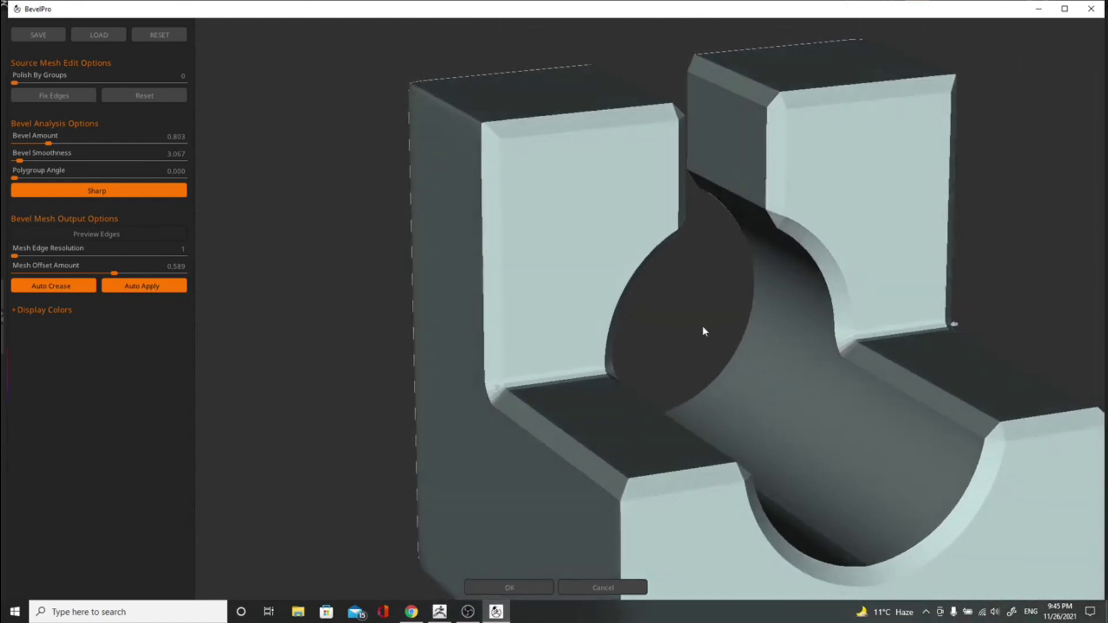
Reset the source mesh edits and restore all bevel settings to their defaults.
{"action": "left_click_drag", "start_coordinate": [413, 348], "coordinate": [315, 365]}
{"action": "left_click", "coordinate": [145, 96]}
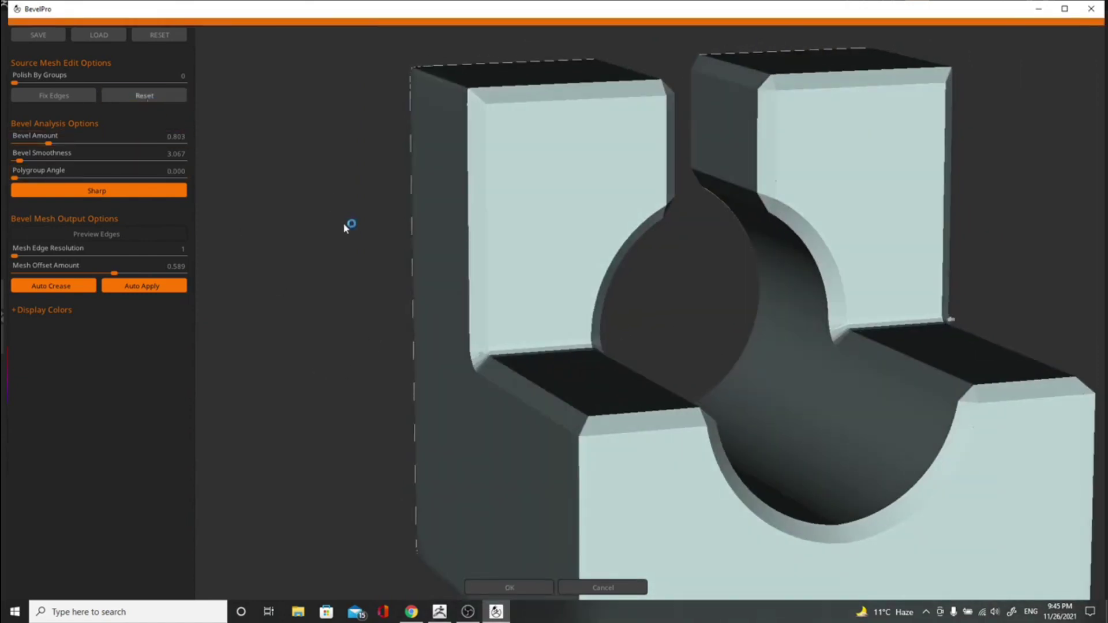
{"action": "left_click_drag", "start_coordinate": [354, 249], "coordinate": [293, 262]}
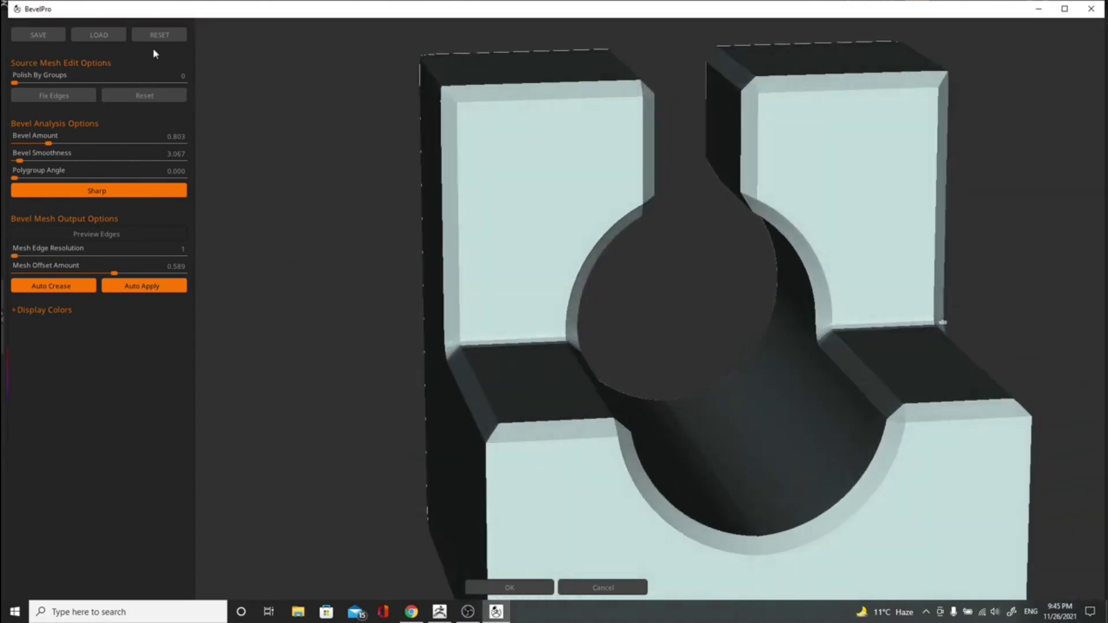
{"action": "left_click", "coordinate": [170, 35]}
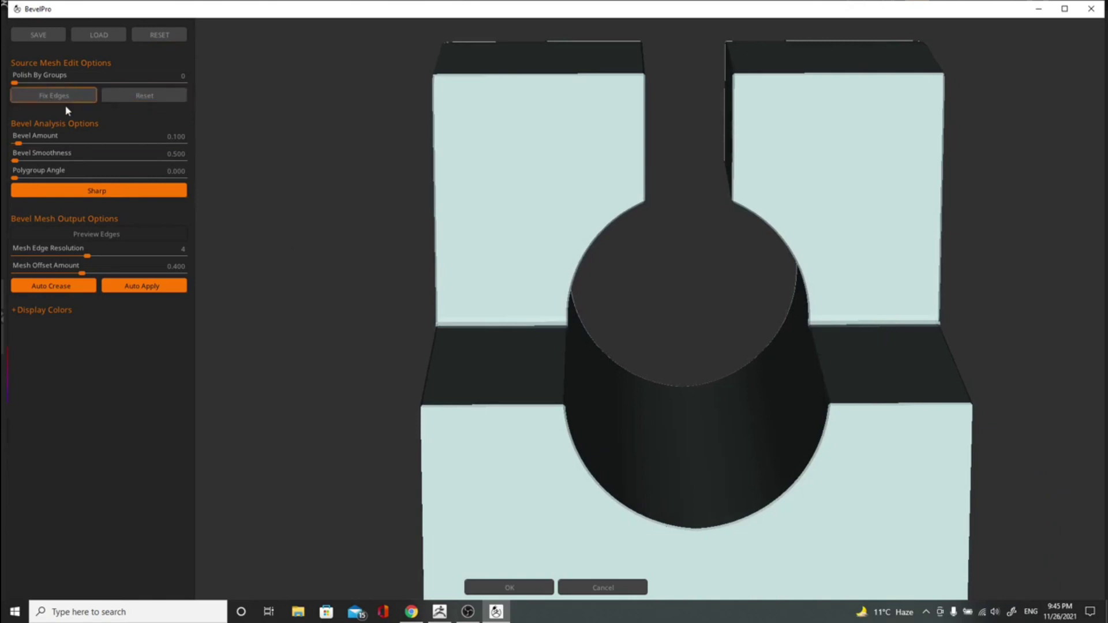
Turn off Auto Apply, set the Bevel Amount to 0.359 and check the edge preview around the inner step corner.
{"action": "left_click", "coordinate": [135, 288]}
{"action": "left_click_drag", "start_coordinate": [335, 264], "coordinate": [346, 265]}
{"action": "left_click_drag", "start_coordinate": [25, 144], "coordinate": [36, 143]}
{"action": "left_click_drag", "start_coordinate": [367, 298], "coordinate": [287, 288]}
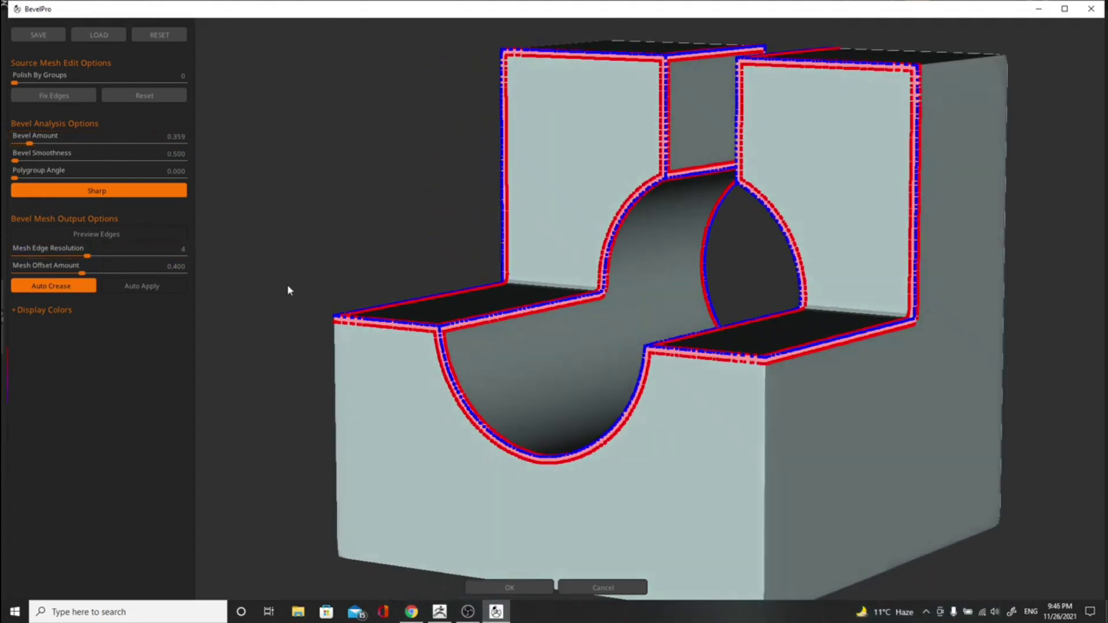
{"action": "scroll", "coordinate": [916, 355], "scroll_direction": "up", "scroll_amount": 5}
{"action": "middle_click_drag", "start_coordinate": [477, 209], "coordinate": [522, 292]}
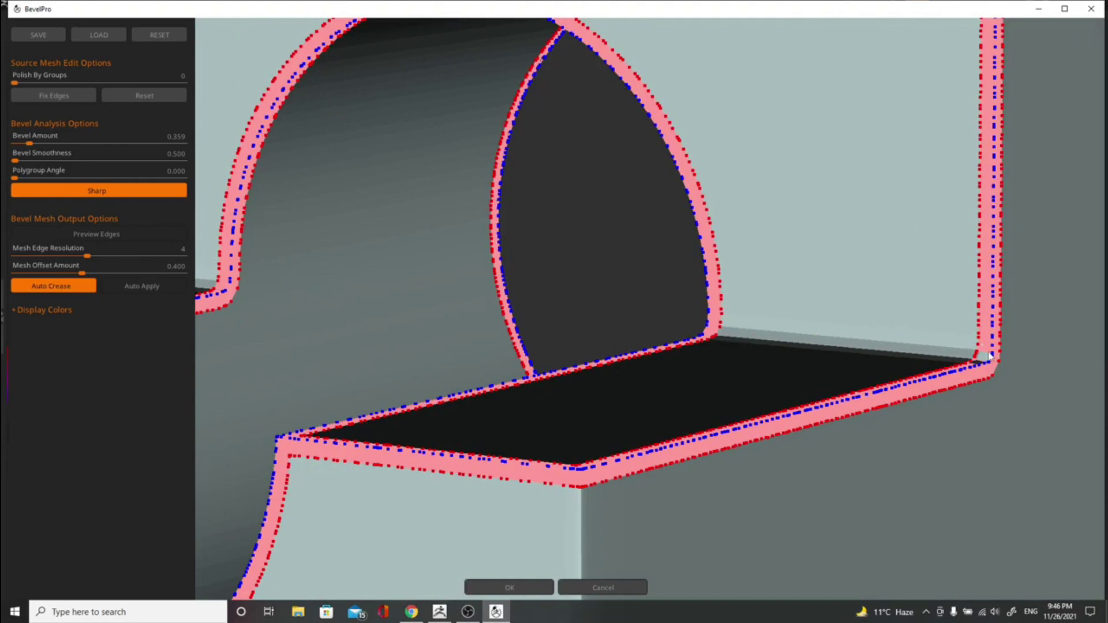
{"action": "left_click_drag", "start_coordinate": [597, 280], "coordinate": [507, 344]}
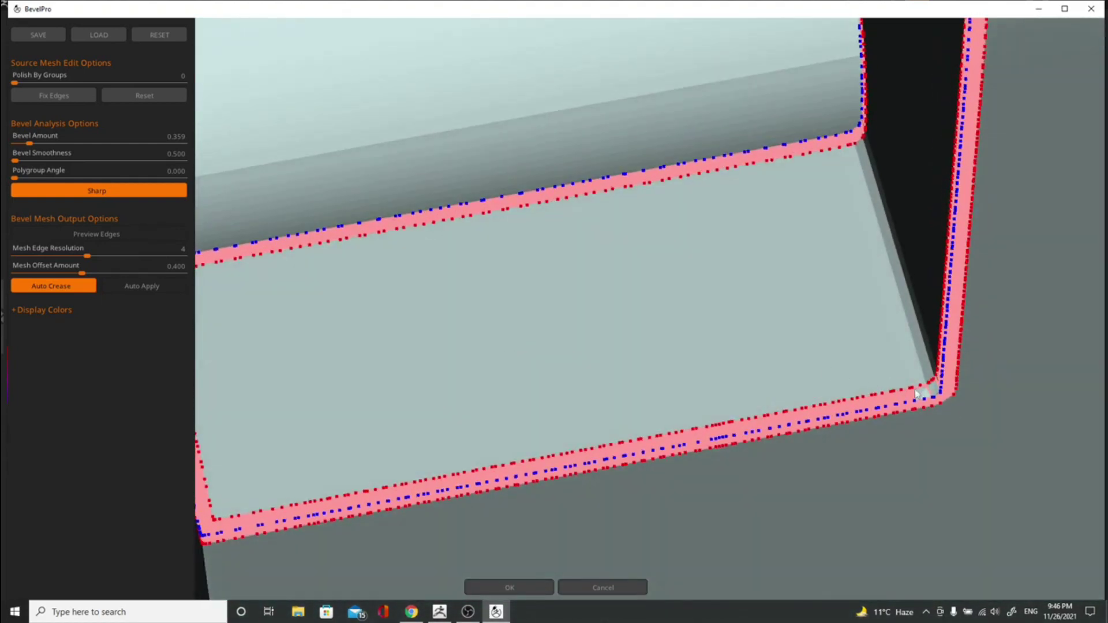
Set the Mesh Offset Amount to 0.700 so the bevel geometry covers the previewed edge points.
{"action": "left_click_drag", "start_coordinate": [84, 271], "coordinate": [134, 277]}
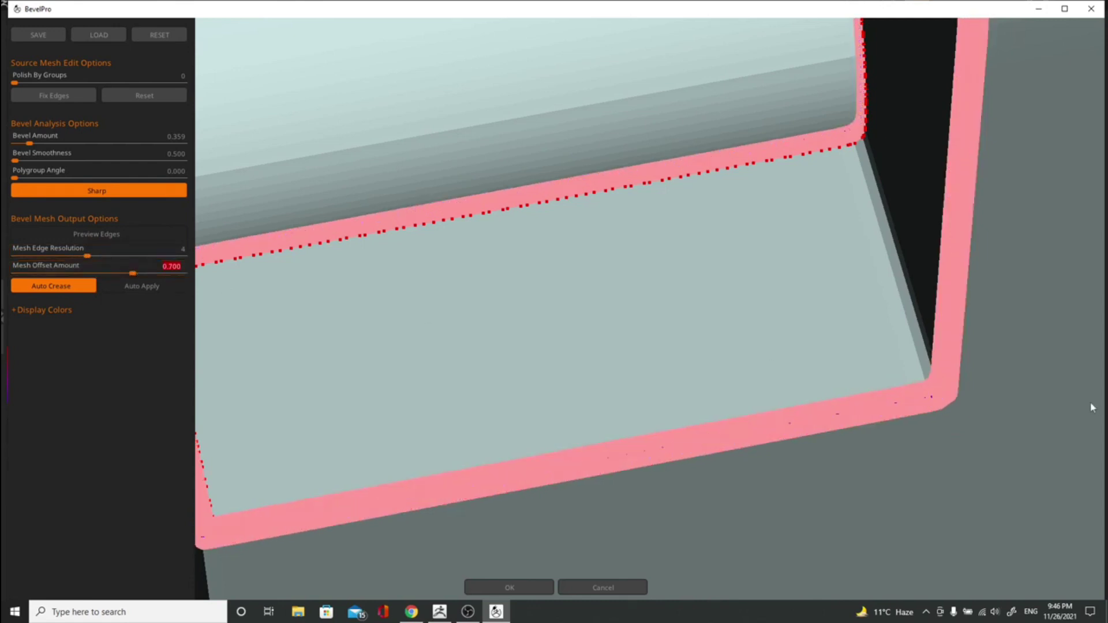
{"action": "left_click_drag", "start_coordinate": [1096, 462], "coordinate": [1078, 335], "text": "alt"}
{"action": "left_click_drag", "start_coordinate": [323, 404], "coordinate": [406, 316]}
Turn on Auto Apply and inspect the applied bevels around the hole, slot and step edges from several angles.
{"action": "left_click", "coordinate": [144, 287]}
{"action": "left_click_drag", "start_coordinate": [715, 330], "coordinate": [323, 243]}
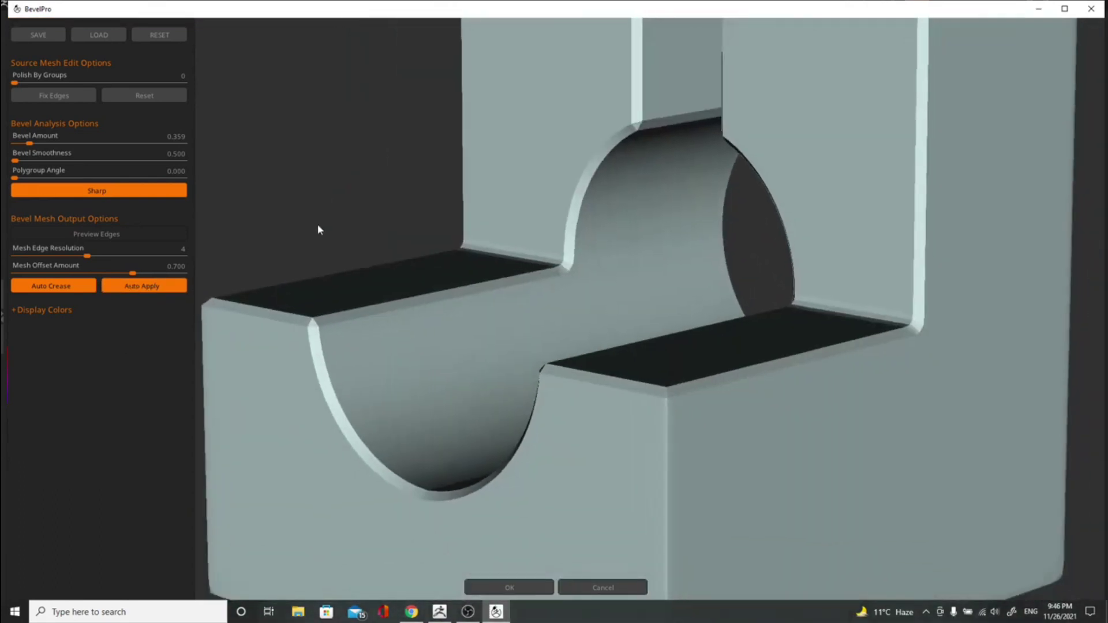
{"action": "scroll", "coordinate": [323, 243], "scroll_direction": "down", "scroll_amount": 5}
{"action": "left_click_drag", "start_coordinate": [403, 222], "coordinate": [494, 262]}
{"action": "scroll", "coordinate": [823, 274], "scroll_direction": "up", "scroll_amount": 3}
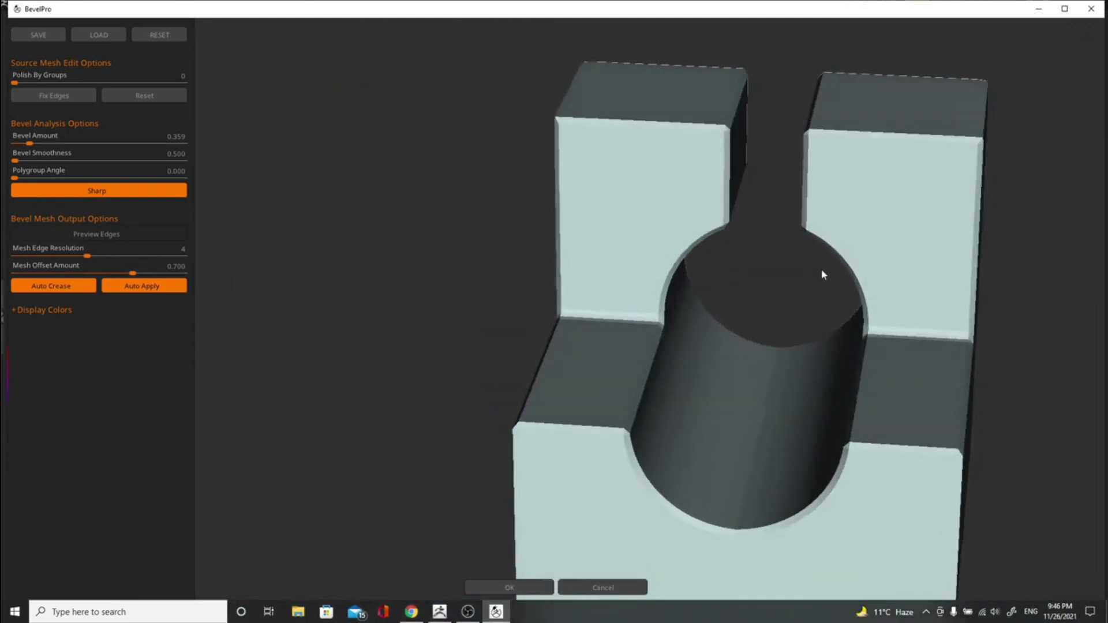
{"action": "left_click_drag", "start_coordinate": [822, 273], "coordinate": [748, 155]}
{"action": "mouse_move", "coordinate": [775, 282]}
{"action": "left_mouse_down"}
{"action": "mouse_move", "coordinate": [875, 263]}
{"action": "mouse_move", "coordinate": [751, 271]}
{"action": "mouse_move", "coordinate": [781, 252]}
{"action": "mouse_move", "coordinate": [802, 289]}
{"action": "mouse_move", "coordinate": [704, 284]}
{"action": "mouse_move", "coordinate": [758, 290]}
{"action": "left_mouse_up"}
Accept the bevels, inspect their topology along the hole and outer corners, and undo the beveling.
{"action": "left_click", "coordinate": [510, 587]}
{"action": "left_click_drag", "start_coordinate": [764, 329], "coordinate": [850, 410]}
{"action": "mouse_move", "coordinate": [839, 355]}
{"action": "left_mouse_down", "text": "alt"}
{"action": "mouse_move", "coordinate": [834, 480]}
{"action": "mouse_move", "coordinate": [899, 437]}
{"action": "mouse_move", "coordinate": [898, 337]}
{"action": "mouse_move", "coordinate": [882, 449]}
{"action": "mouse_move", "coordinate": [866, 309]}
{"action": "left_mouse_up", "text": "alt"}
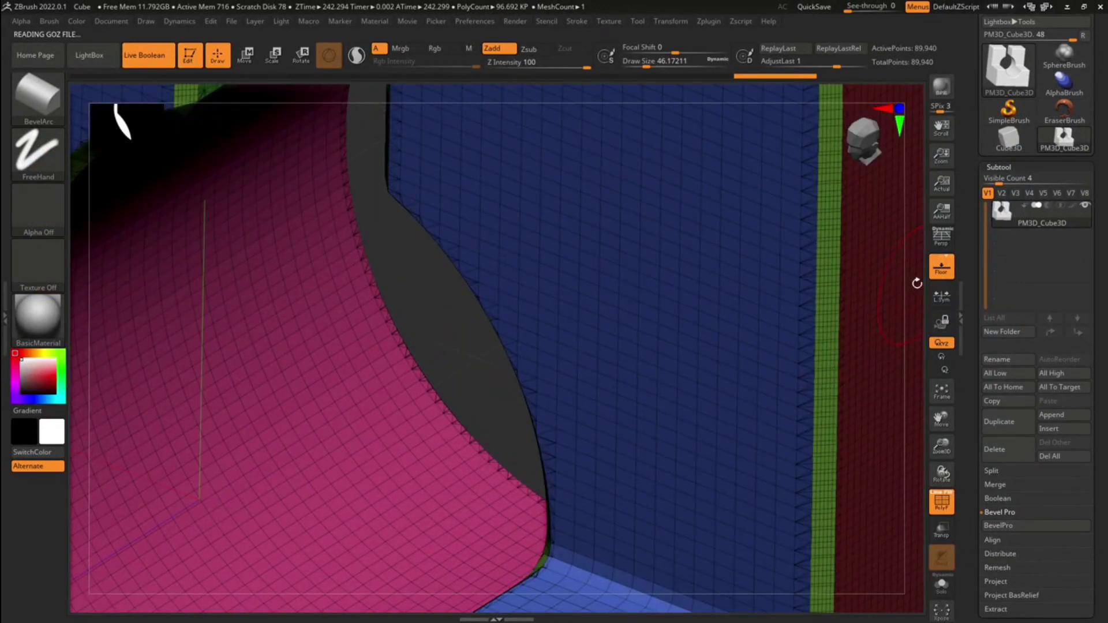
{"action": "left_click_drag", "start_coordinate": [916, 283], "coordinate": [801, 478]}
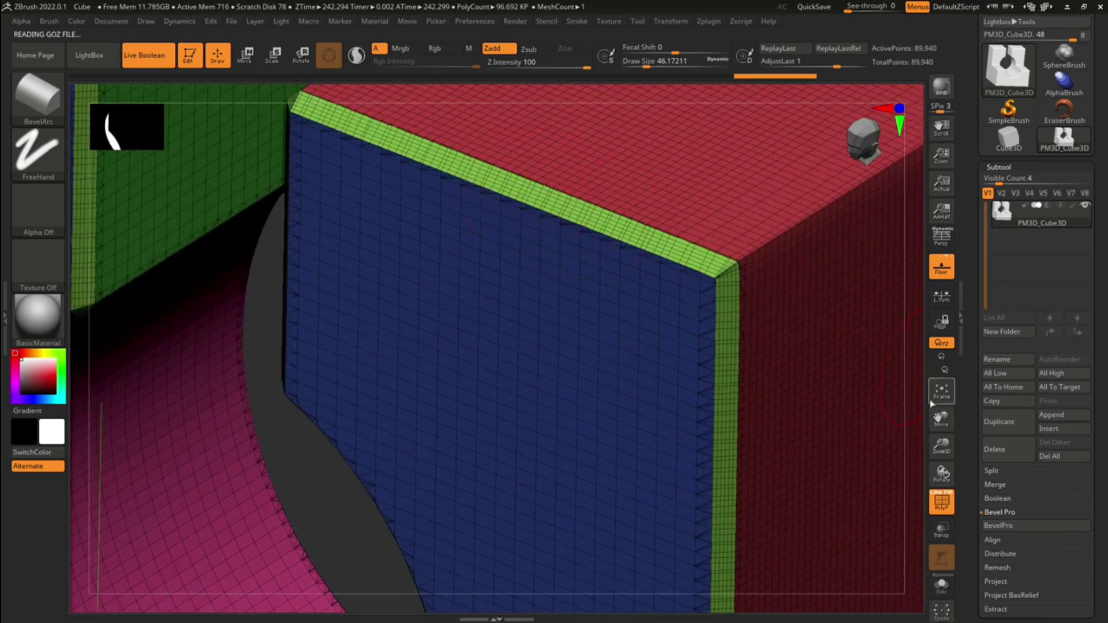
{"action": "left_click_drag", "start_coordinate": [917, 415], "coordinate": [900, 504]}
{"action": "mouse_move", "coordinate": [875, 327]}
{"action": "left_mouse_down"}
{"action": "mouse_move", "coordinate": [811, 526]}
{"action": "mouse_move", "coordinate": [774, 448]}
{"action": "mouse_move", "coordinate": [670, 442]}
{"action": "mouse_move", "coordinate": [794, 338]}
{"action": "mouse_move", "coordinate": [795, 364]}
{"action": "mouse_move", "coordinate": [912, 486]}
{"action": "mouse_move", "coordinate": [825, 447]}
{"action": "mouse_move", "coordinate": [775, 399]}
{"action": "mouse_move", "coordinate": [800, 410]}
{"action": "left_mouse_up"}
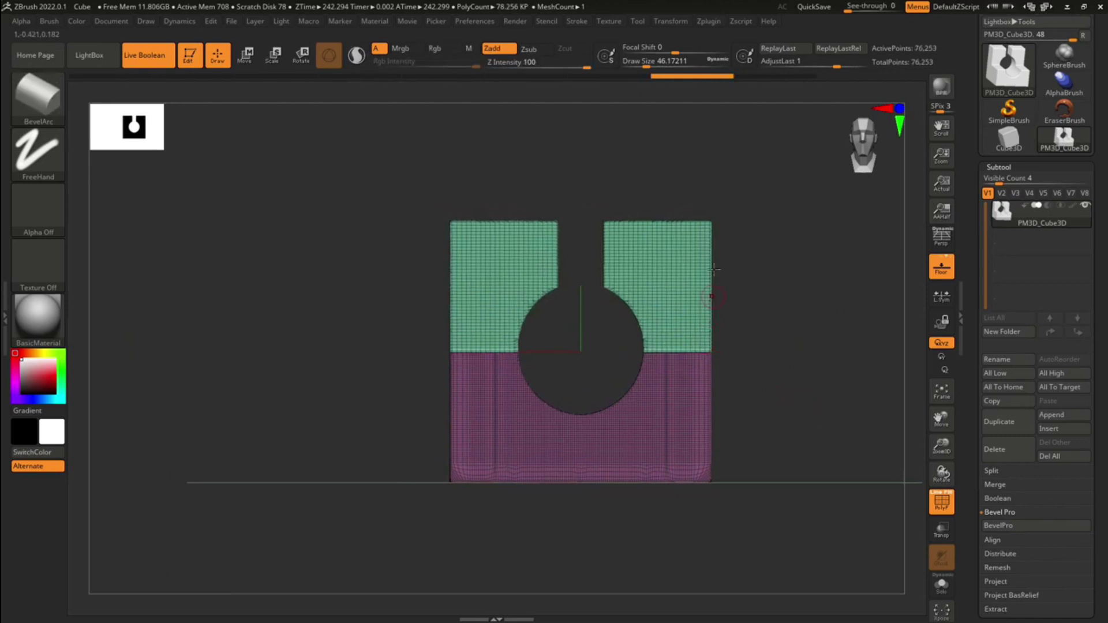
Mask the upper half of the two raised blocks from the front view.
{"action": "mouse_move", "coordinate": [764, 311]}
{"action": "left_mouse_down"}
{"action": "mouse_move", "coordinate": [776, 326]}
{"action": "mouse_move", "coordinate": [767, 344]}
{"action": "mouse_move", "coordinate": [823, 357]}
{"action": "left_mouse_up"}
{"action": "mouse_move", "coordinate": [790, 178]}
{"action": "left_mouse_down", "text": "ctrl"}
{"action": "mouse_move", "coordinate": [329, 254]}
{"action": "mouse_move", "coordinate": [319, 287]}
{"action": "left_mouse_up", "text": "ctrl"}
{"action": "mouse_move", "coordinate": [806, 322]}
{"action": "left_mouse_down"}
{"action": "mouse_move", "coordinate": [851, 360]}
{"action": "mouse_move", "coordinate": [878, 348]}
{"action": "left_mouse_up"}
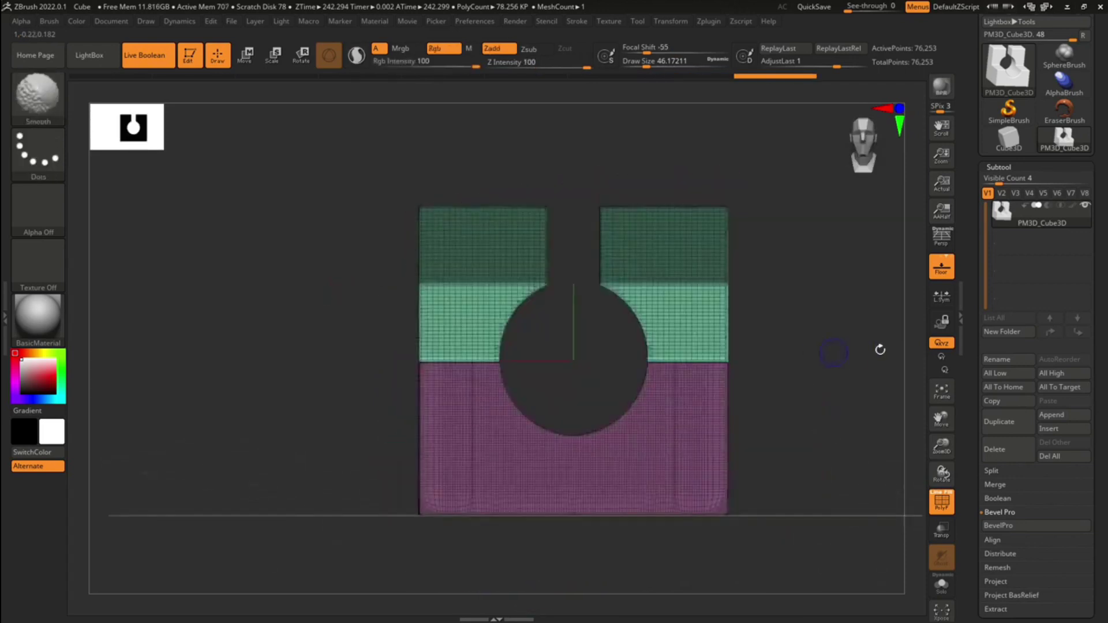
Open the partly masked mesh in BevelPro and examine which edges the bevel preview covers around the hole and steps.
{"action": "left_click", "coordinate": [1033, 527]}
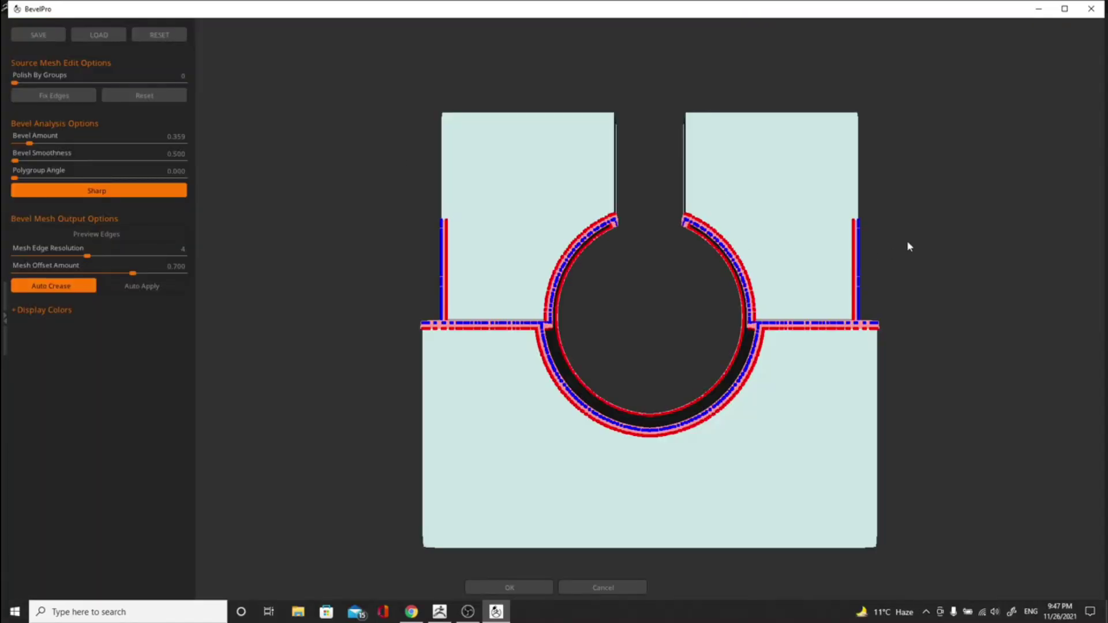
{"action": "left_click_drag", "start_coordinate": [909, 247], "coordinate": [300, 185]}
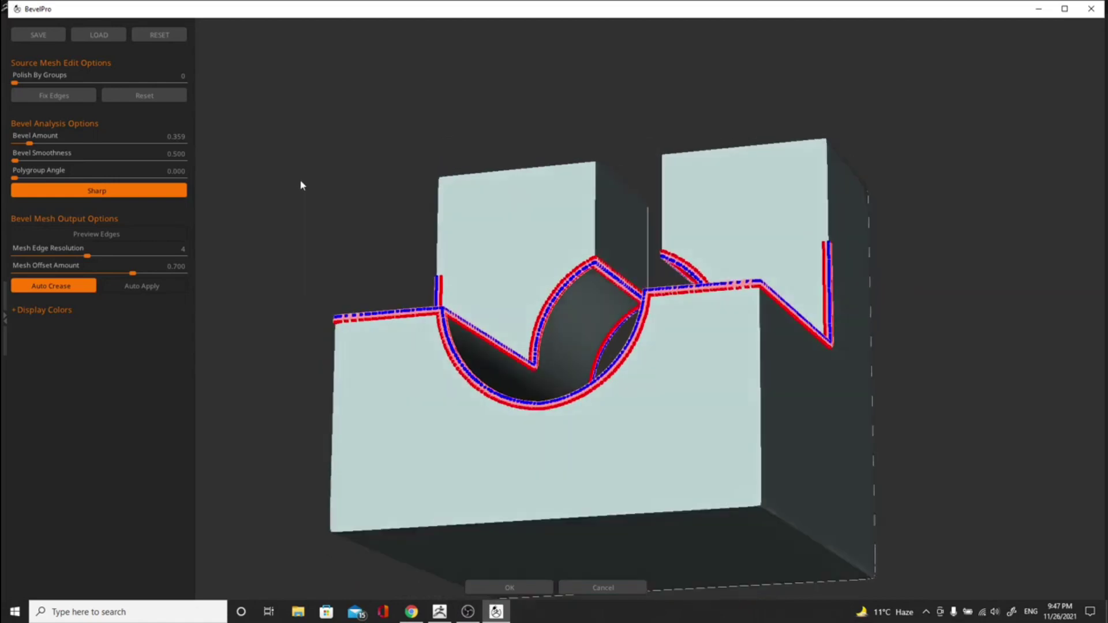
{"action": "scroll", "coordinate": [568, 238], "scroll_direction": "up", "scroll_amount": 5}
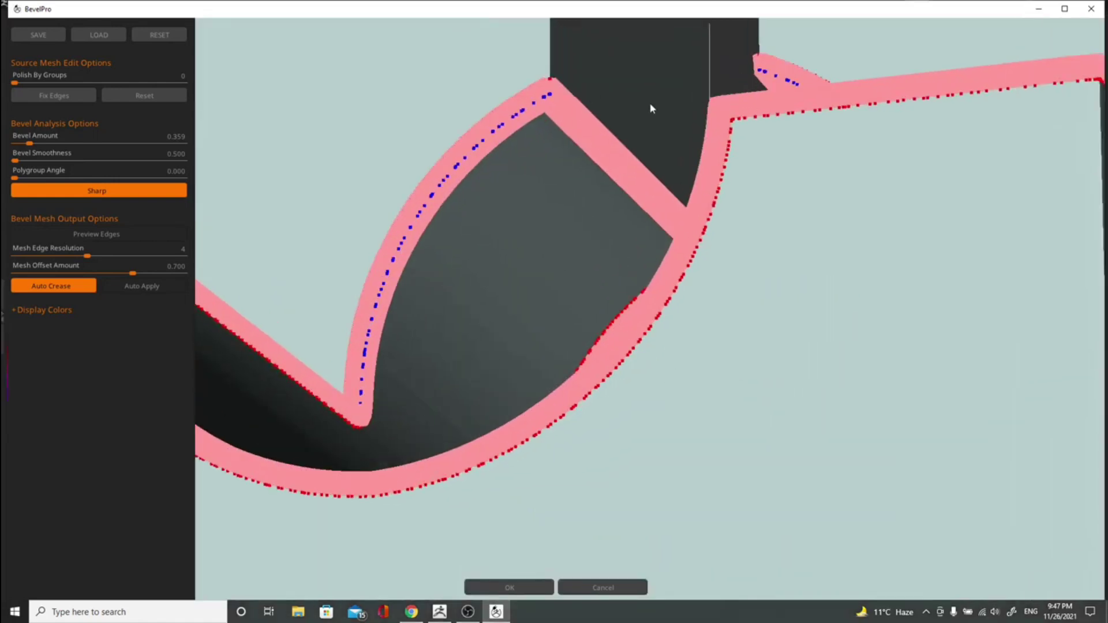
{"action": "left_click_drag", "start_coordinate": [726, 74], "coordinate": [618, 217]}
{"action": "scroll", "coordinate": [618, 218], "scroll_direction": "down", "scroll_amount": 3}
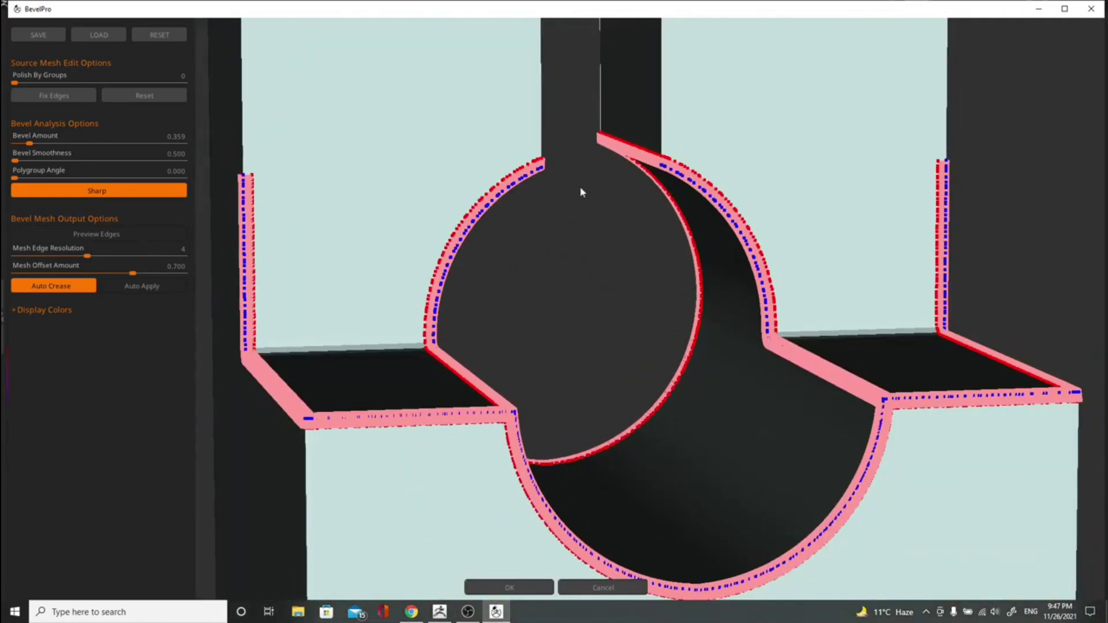
{"action": "middle_click_drag", "start_coordinate": [581, 188], "coordinate": [591, 321]}
{"action": "scroll", "coordinate": [591, 317], "scroll_direction": "down", "scroll_amount": 2}
{"action": "left_click_drag", "start_coordinate": [622, 158], "coordinate": [667, 279]}
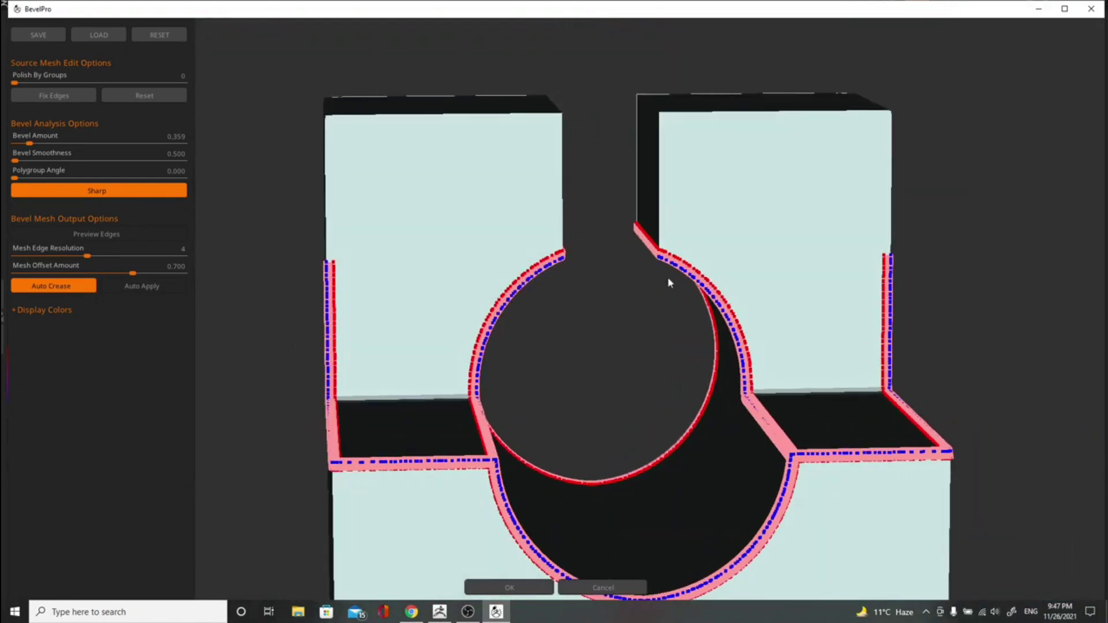
{"action": "middle_click_drag", "start_coordinate": [942, 287], "coordinate": [941, 251]}
{"action": "mouse_move", "coordinate": [942, 256]}
{"action": "left_mouse_down"}
{"action": "mouse_move", "coordinate": [848, 248]}
{"action": "mouse_move", "coordinate": [930, 264]}
{"action": "left_mouse_up"}
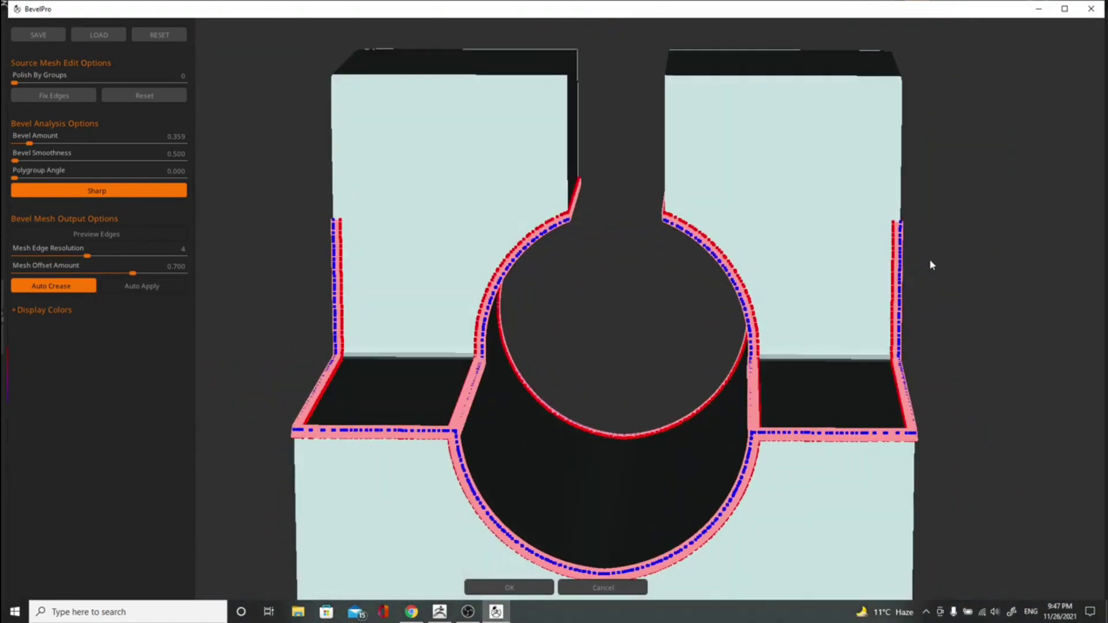
Set the Mesh Offset Amount to 0.733 and the Bevel Amount to 0.684, and accept the bevel without Auto Apply.
{"action": "left_click_drag", "start_coordinate": [136, 277], "coordinate": [139, 277]}
{"action": "mouse_move", "coordinate": [497, 318]}
{"action": "left_mouse_down"}
{"action": "mouse_move", "coordinate": [439, 306]}
{"action": "mouse_move", "coordinate": [614, 302]}
{"action": "mouse_move", "coordinate": [496, 312]}
{"action": "left_mouse_up"}
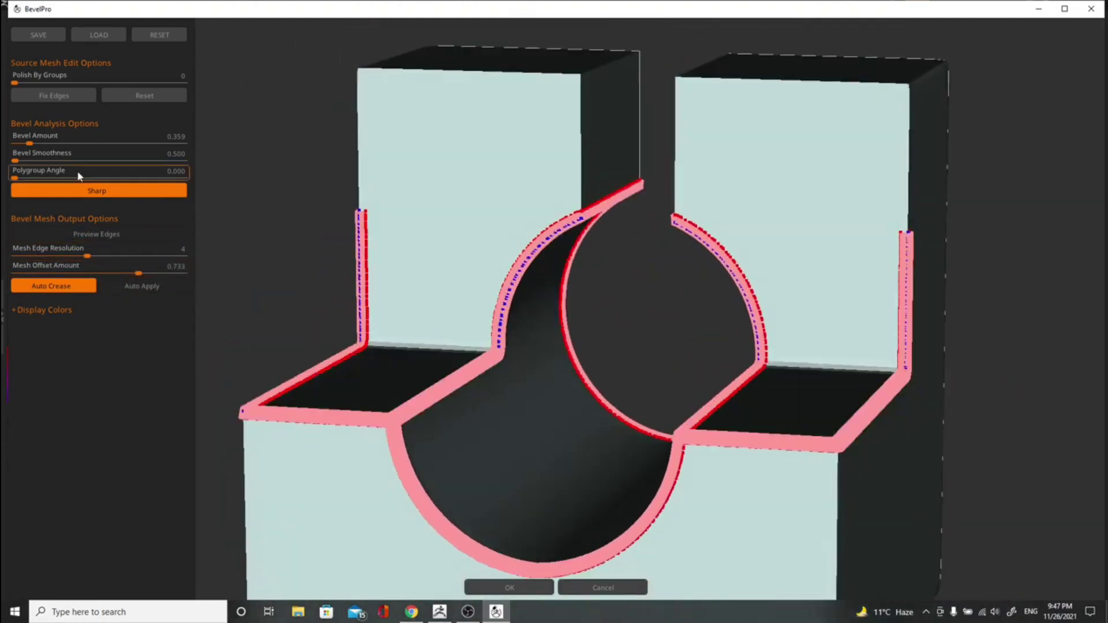
{"action": "left_click_drag", "start_coordinate": [23, 149], "coordinate": [54, 146]}
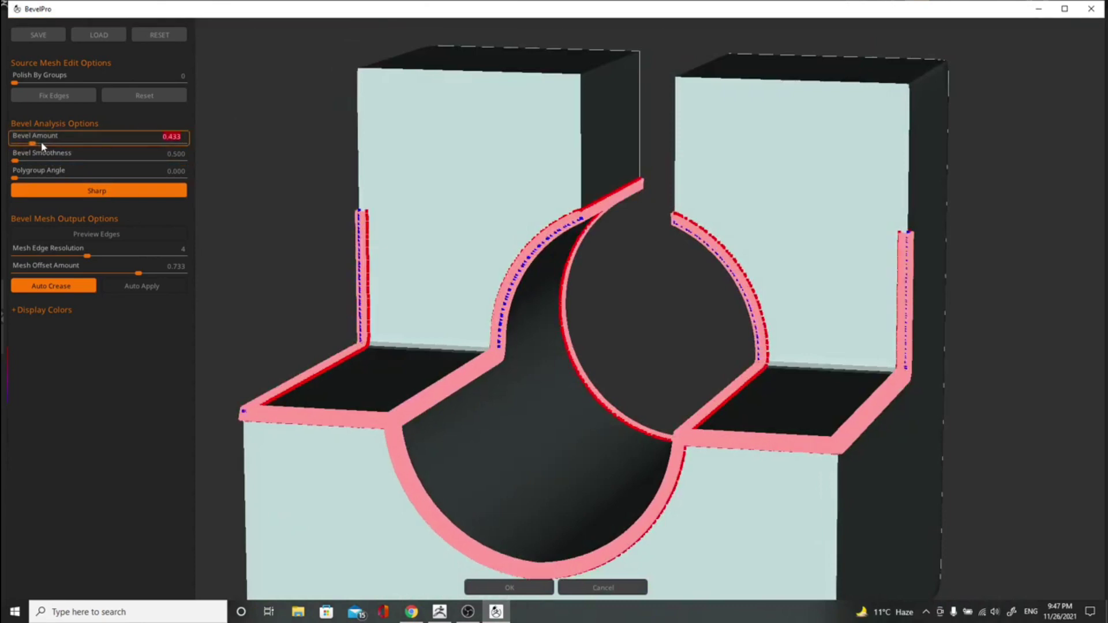
{"action": "left_click_drag", "start_coordinate": [568, 292], "coordinate": [350, 320]}
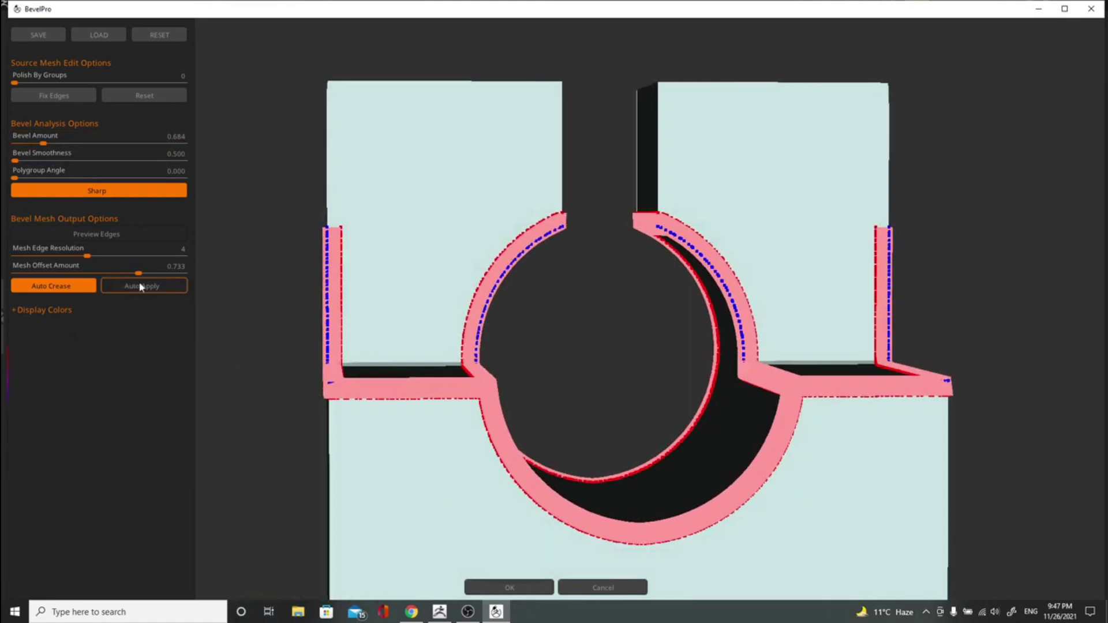
{"action": "left_click", "coordinate": [507, 588]}
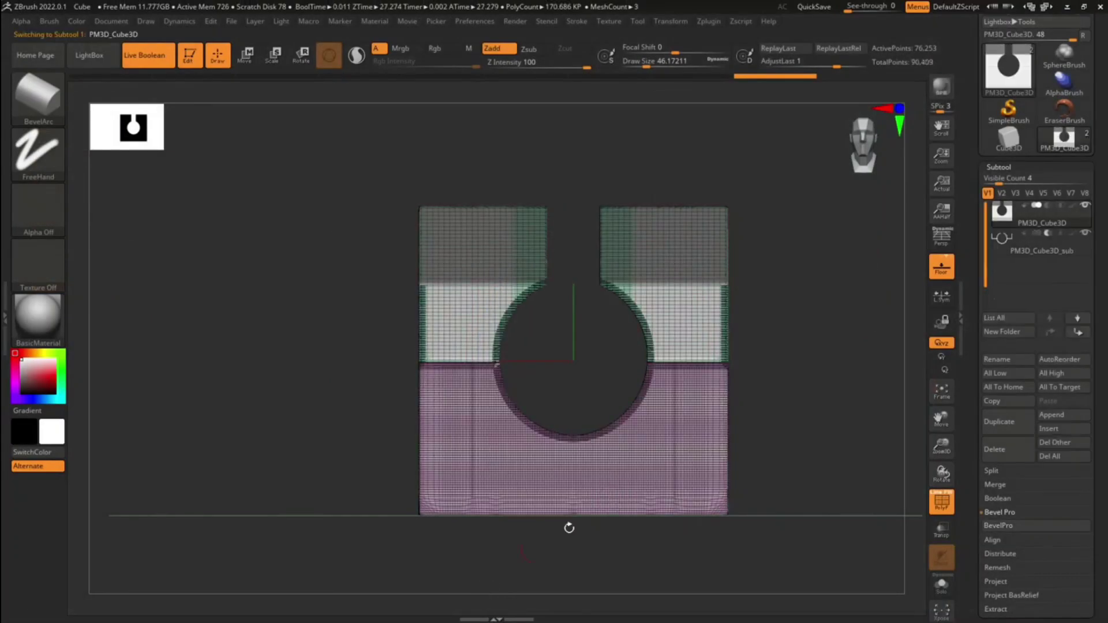
Hide the polyframe, clear the mask and inspect the live Boolean bevels on the block.
{"action": "left_click", "coordinate": [941, 502]}
{"action": "left_click_drag", "start_coordinate": [828, 346], "coordinate": [808, 300]}
{"action": "left_click_drag", "start_coordinate": [701, 237], "coordinate": [711, 199], "text": "ctrl"}
{"action": "left_click_drag", "start_coordinate": [687, 248], "coordinate": [758, 261]}
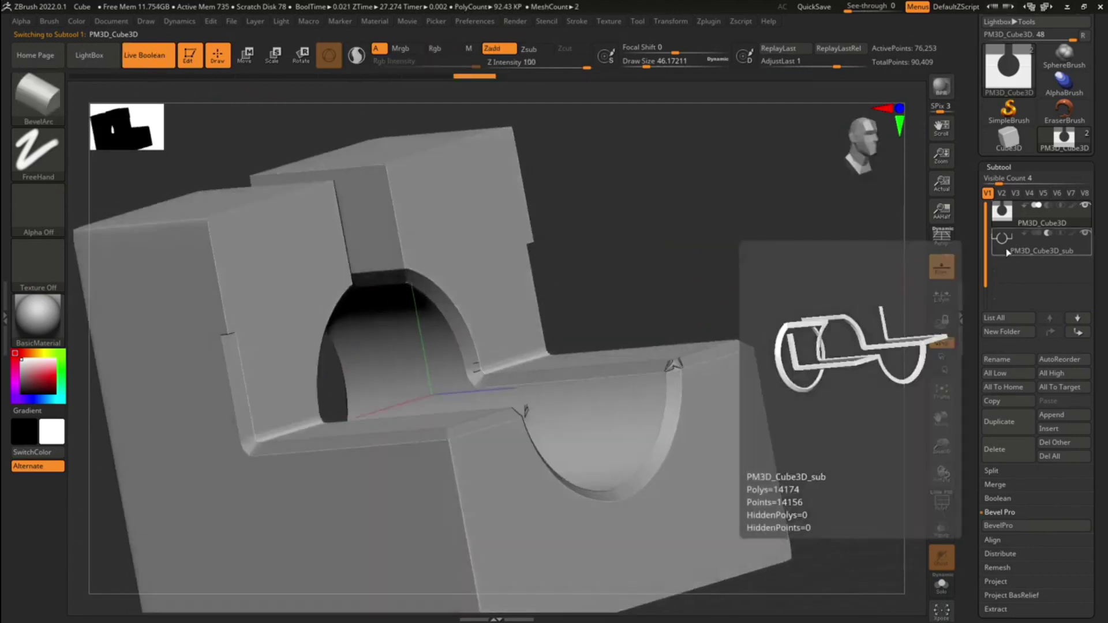
Switch the PM3D_Cube3D_sub subtool to additive mode and inspect the bevel strips around the block.
{"action": "left_click", "coordinate": [1009, 250]}
{"action": "left_click", "coordinate": [1037, 233]}
{"action": "left_click_drag", "start_coordinate": [744, 251], "coordinate": [705, 292]}
{"action": "left_click_drag", "start_coordinate": [644, 273], "coordinate": [689, 258]}
{"action": "left_click_drag", "start_coordinate": [623, 299], "coordinate": [569, 294]}
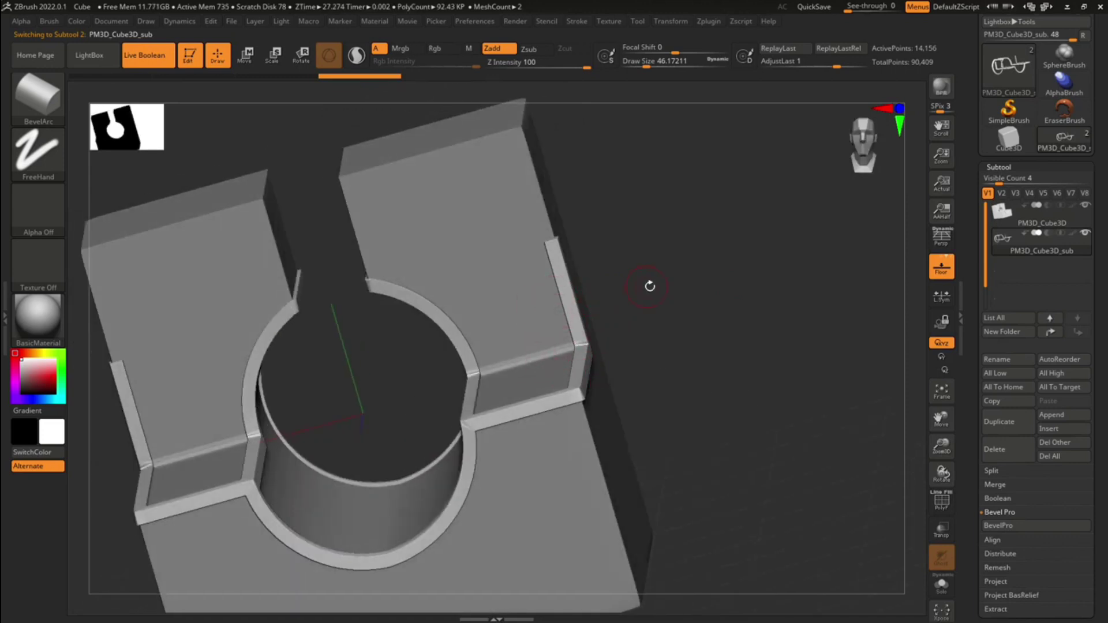
{"action": "left_click_drag", "start_coordinate": [650, 286], "coordinate": [847, 285]}
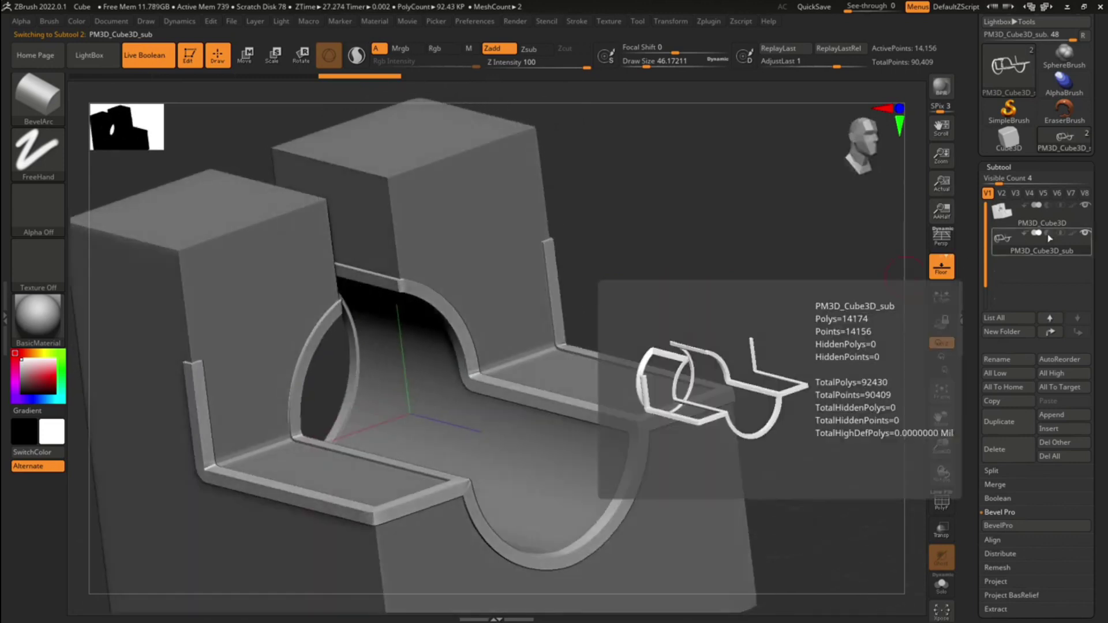
Switch the bevel subtool to subtractive mode and inspect the cut bevels along the hole and step edges.
{"action": "left_click", "coordinate": [1048, 234]}
{"action": "mouse_move", "coordinate": [677, 252]}
{"action": "left_mouse_down"}
{"action": "mouse_move", "coordinate": [661, 210]}
{"action": "mouse_move", "coordinate": [712, 247]}
{"action": "mouse_move", "coordinate": [463, 178]}
{"action": "mouse_move", "coordinate": [675, 316]}
{"action": "left_mouse_up"}
{"action": "left_click_drag", "start_coordinate": [759, 309], "coordinate": [460, 171], "text": "alt"}
{"action": "key", "text": "shift"}
{"action": "key", "text": "ctrl+z"}
{"action": "key", "text": "shift"}
{"action": "mouse_move", "coordinate": [584, 269]}
{"action": "left_mouse_down"}
{"action": "mouse_move", "coordinate": [605, 304]}
{"action": "mouse_move", "coordinate": [567, 345]}
{"action": "mouse_move", "coordinate": [539, 329]}
{"action": "mouse_move", "coordinate": [425, 331]}
{"action": "mouse_move", "coordinate": [458, 306]}
{"action": "mouse_move", "coordinate": [487, 356]}
{"action": "mouse_move", "coordinate": [452, 297]}
{"action": "mouse_move", "coordinate": [454, 313]}
{"action": "left_mouse_up"}
{"action": "left_click_drag", "start_coordinate": [702, 241], "coordinate": [602, 255]}
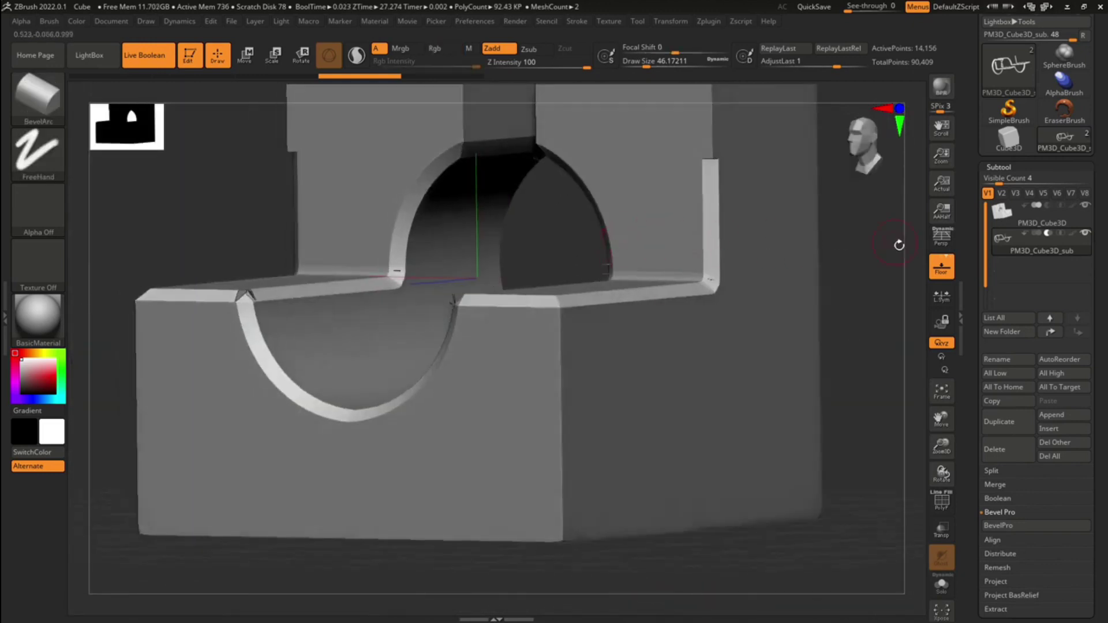
Set the bevel subtool to additive mode and isolate it with the polyframe shown to examine a corner junction.
{"action": "left_click", "coordinate": [1042, 233]}
{"action": "left_click_drag", "start_coordinate": [894, 272], "coordinate": [897, 309]}
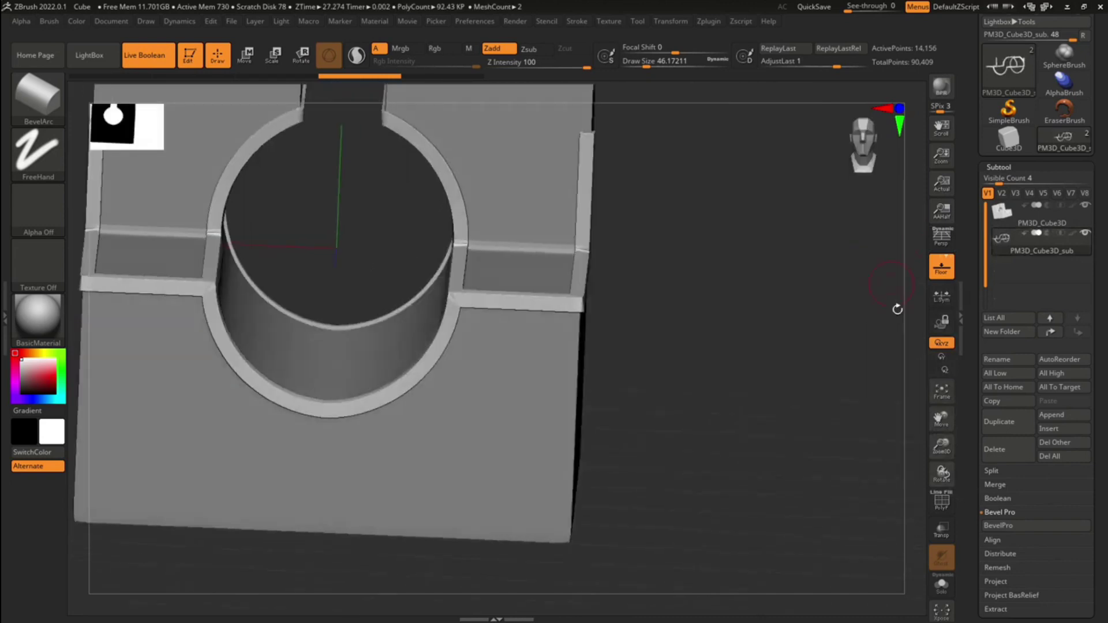
{"action": "left_click", "coordinate": [941, 501]}
{"action": "left_click_drag", "start_coordinate": [819, 398], "coordinate": [900, 491]}
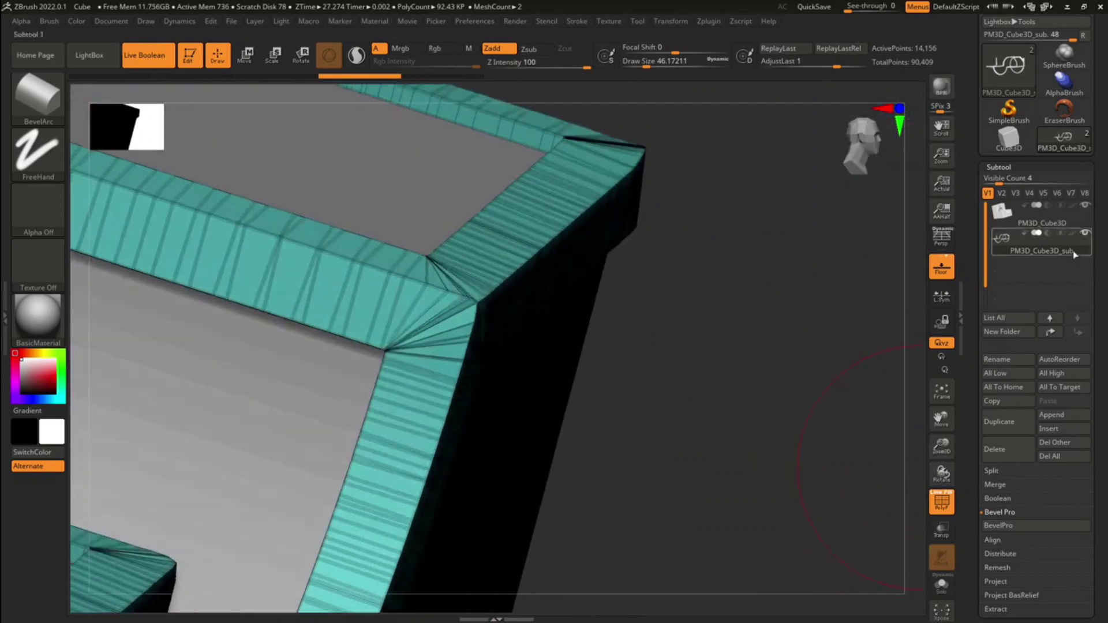
{"action": "left_click", "coordinate": [1084, 233]}
{"action": "mouse_move", "coordinate": [678, 302]}
{"action": "left_mouse_down"}
{"action": "mouse_move", "coordinate": [784, 252]}
{"action": "mouse_move", "coordinate": [604, 254]}
{"action": "left_mouse_up"}
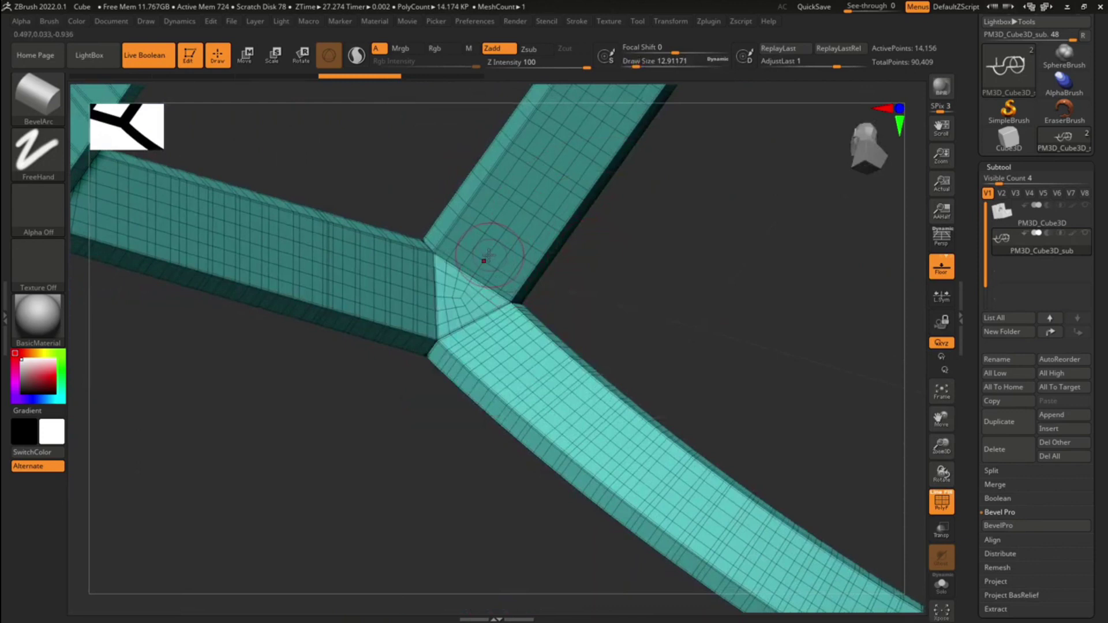
Choose the ZModeler brush and set its edge action to PolyGroup with an edge loop target.
{"action": "key", "text": "b"}
{"action": "key", "text": "z"}
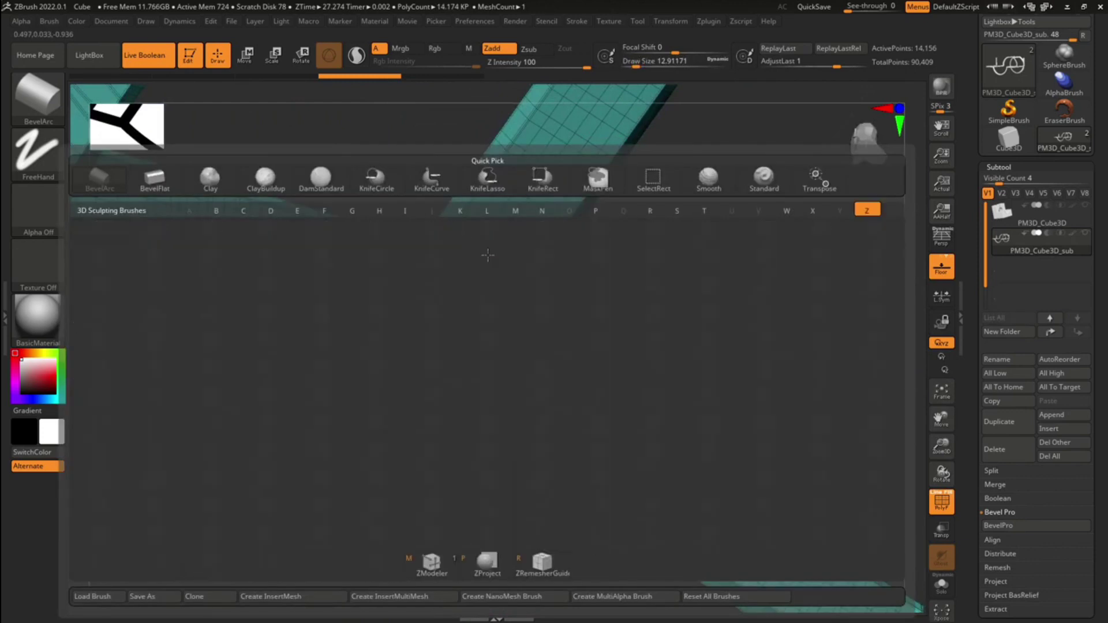
{"action": "key", "text": "m"}
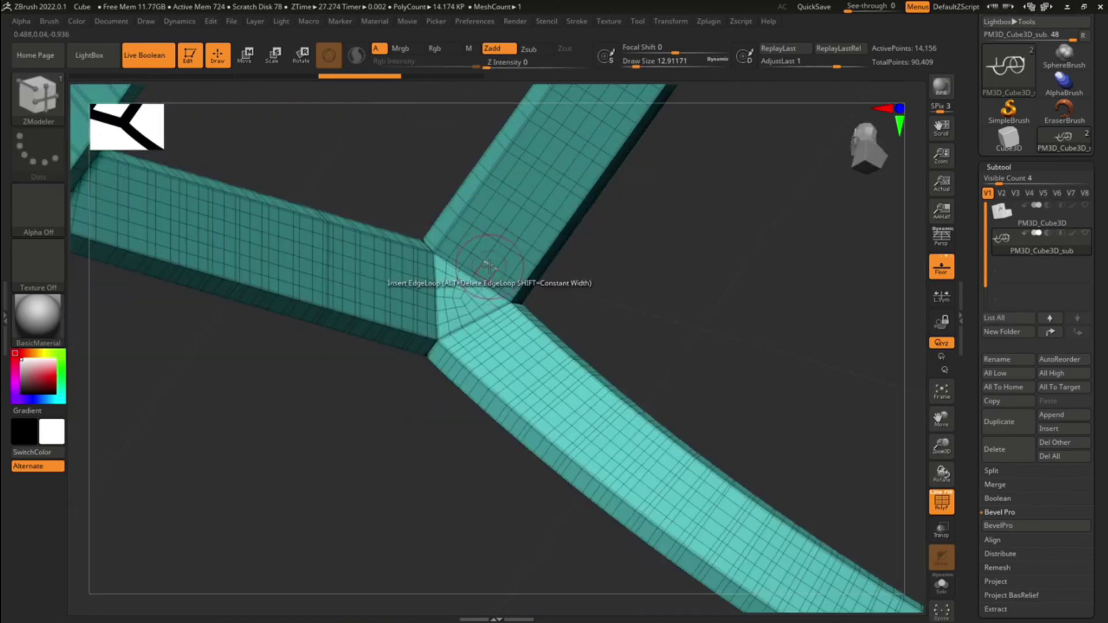
{"action": "key", "text": "space"}
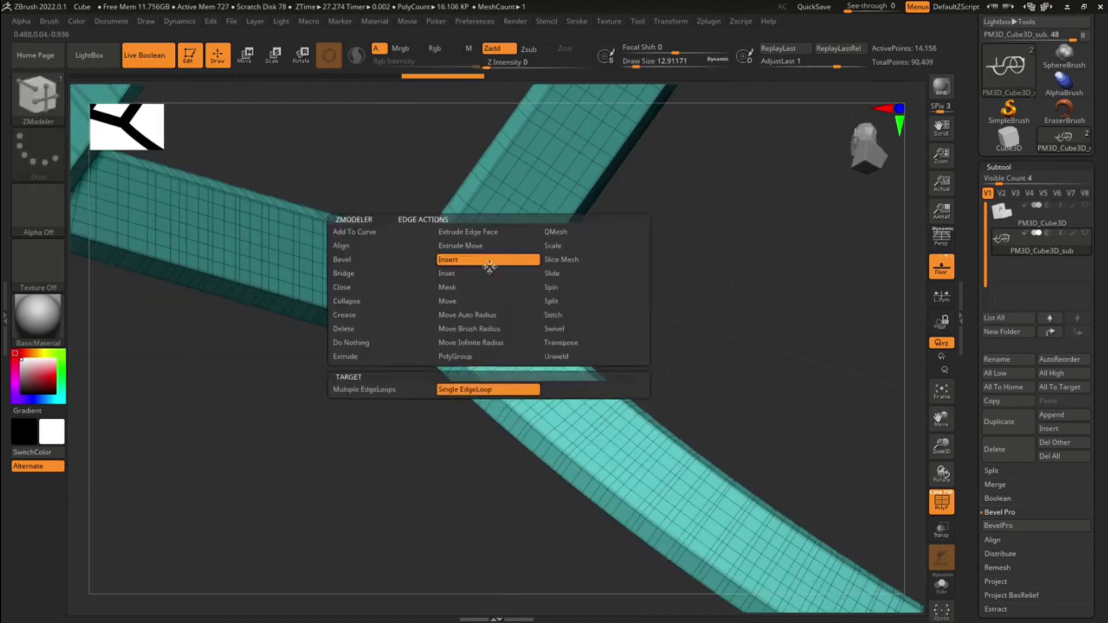
{"action": "left_click", "coordinate": [462, 356]}
{"action": "left_click", "coordinate": [382, 391]}
Assign a separate polygroup to the edge loops running along the middle of the bevel strips at the three-way junction.
{"action": "left_click", "coordinate": [492, 264]}
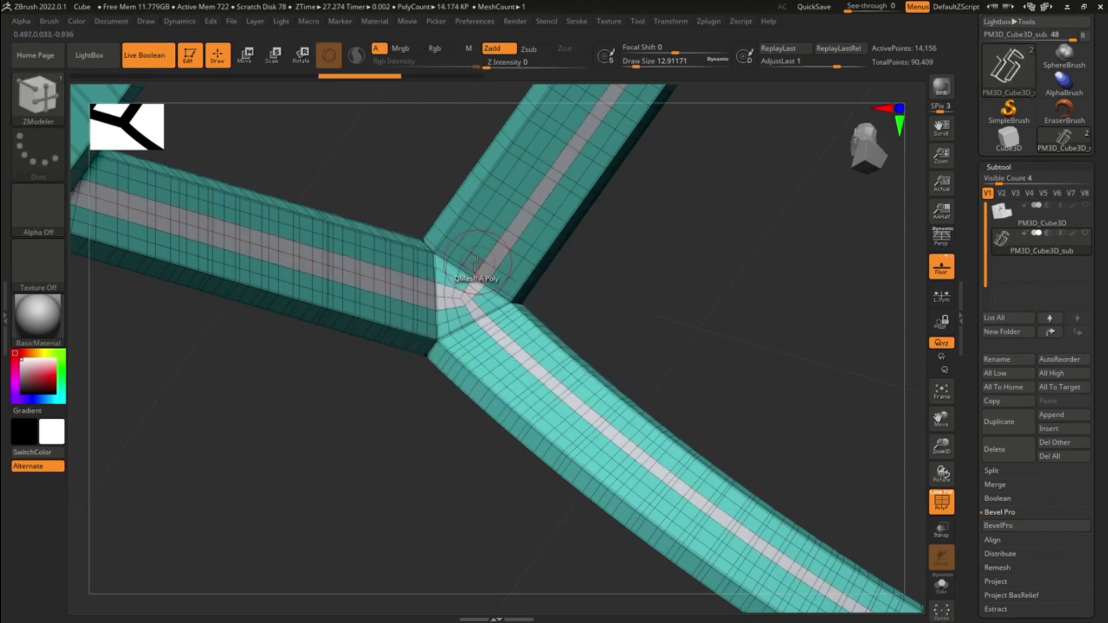
{"action": "left_click", "coordinate": [477, 259]}
{"action": "left_click_drag", "start_coordinate": [640, 282], "coordinate": [551, 341]}
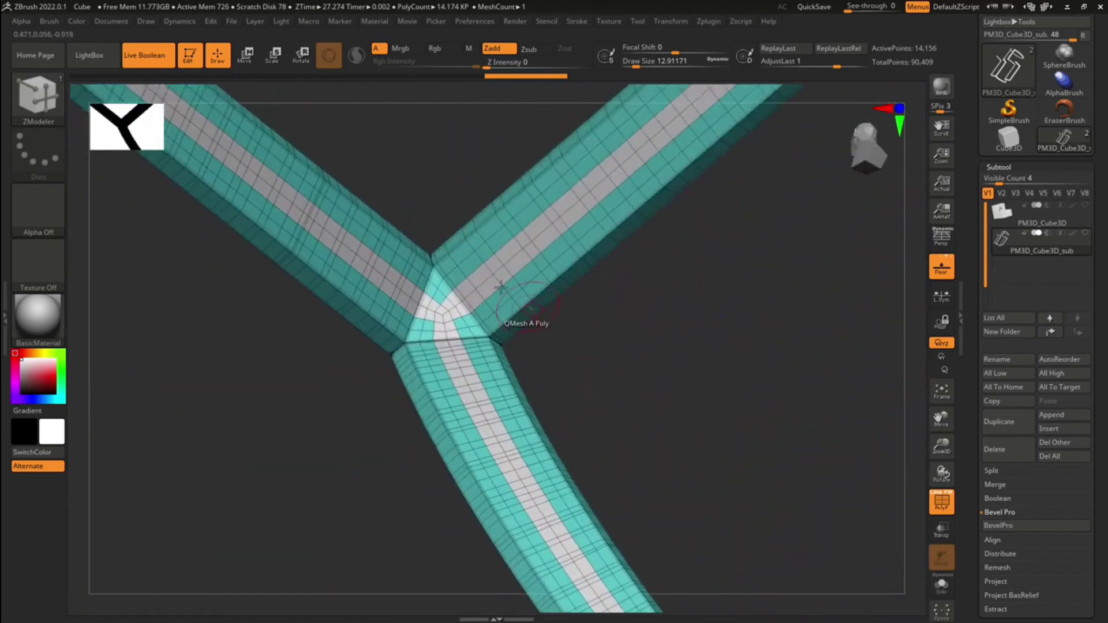
Try QMesh with an Island target on the bevel mesh, and undo the polygroup on its middle strips.
{"action": "key", "text": "space"}
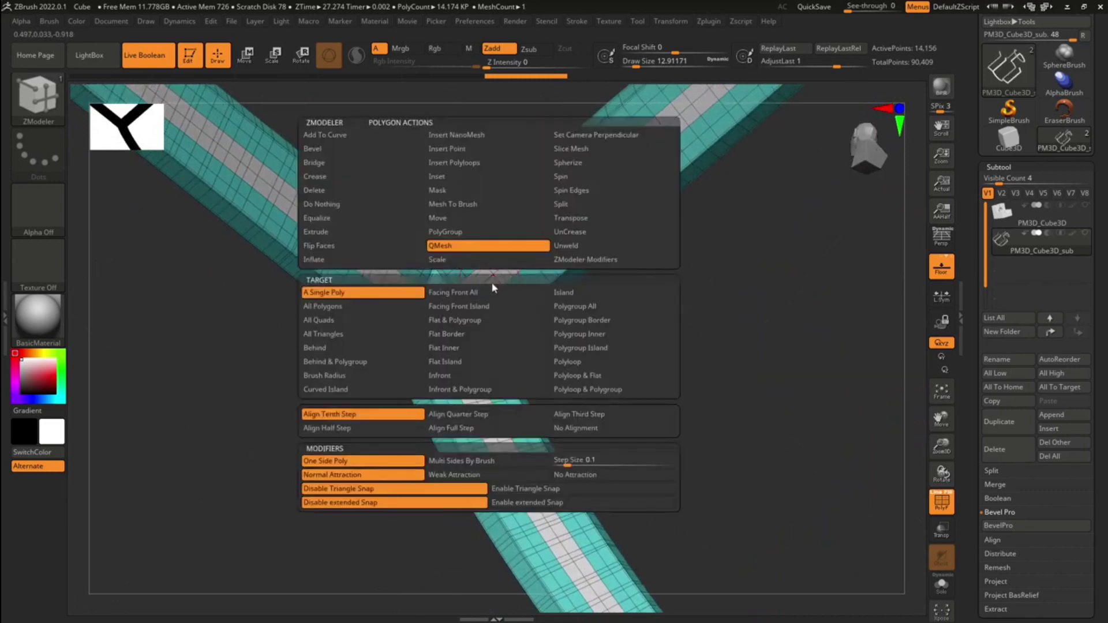
{"action": "left_click", "coordinate": [565, 306]}
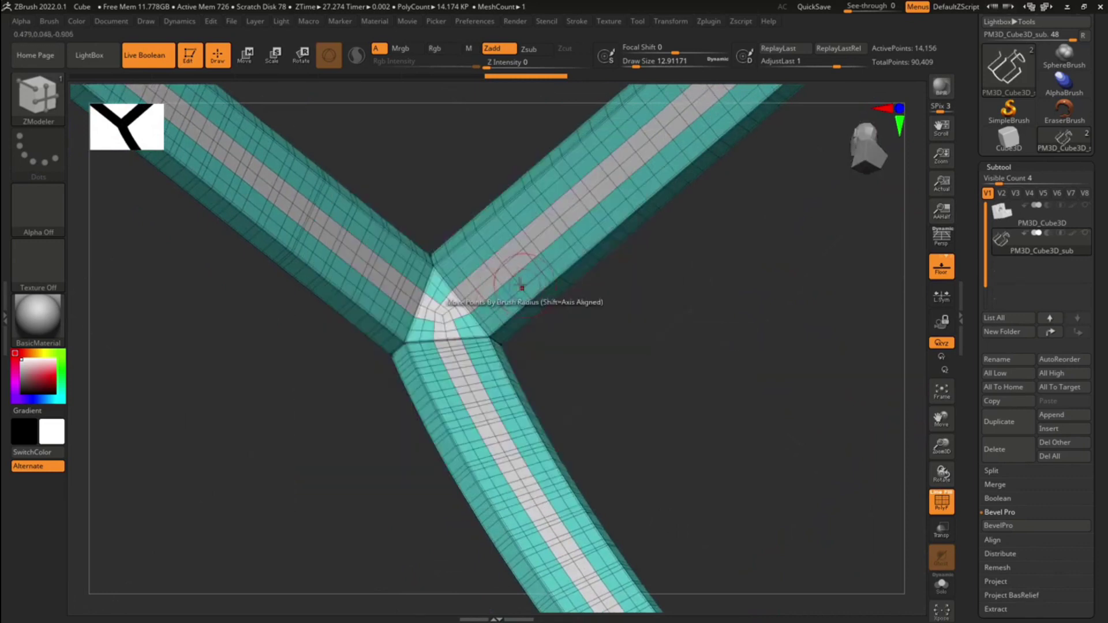
{"action": "left_click", "coordinate": [480, 289]}
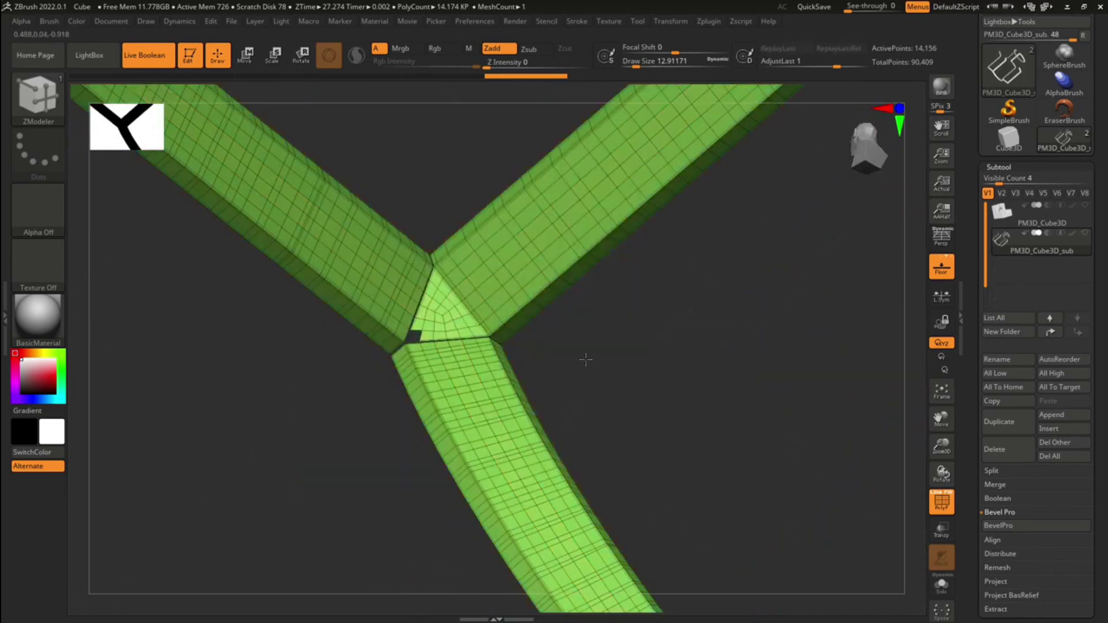
{"action": "key", "text": "ctrl+z"}
{"action": "left_click_drag", "start_coordinate": [587, 341], "coordinate": [520, 312]}
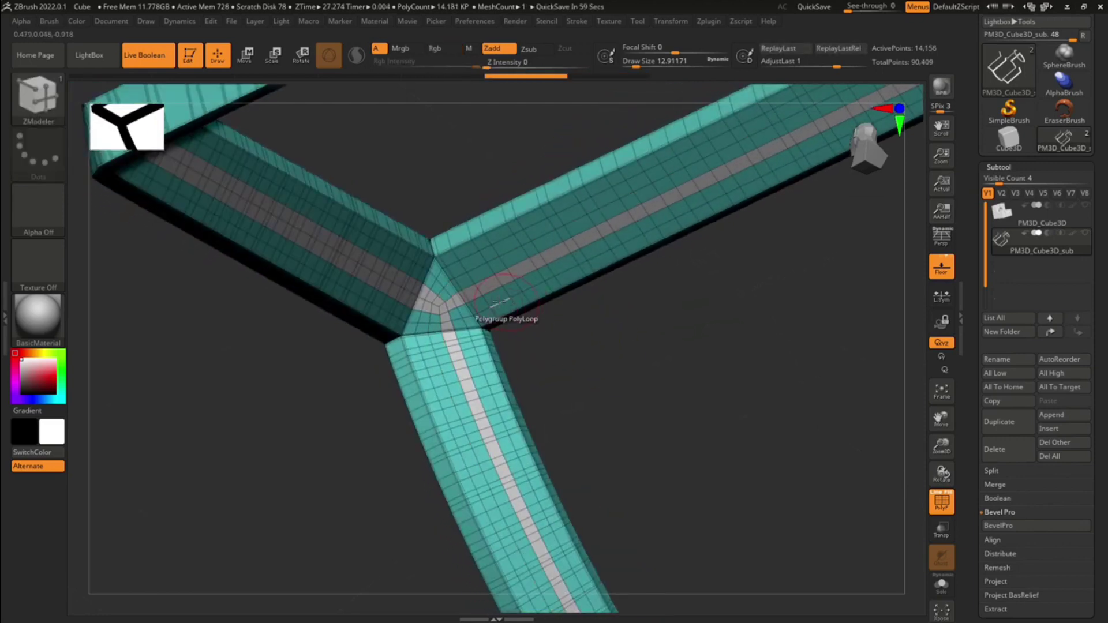
{"action": "left_click", "coordinate": [473, 278]}
{"action": "key", "text": "ctrl+z"}
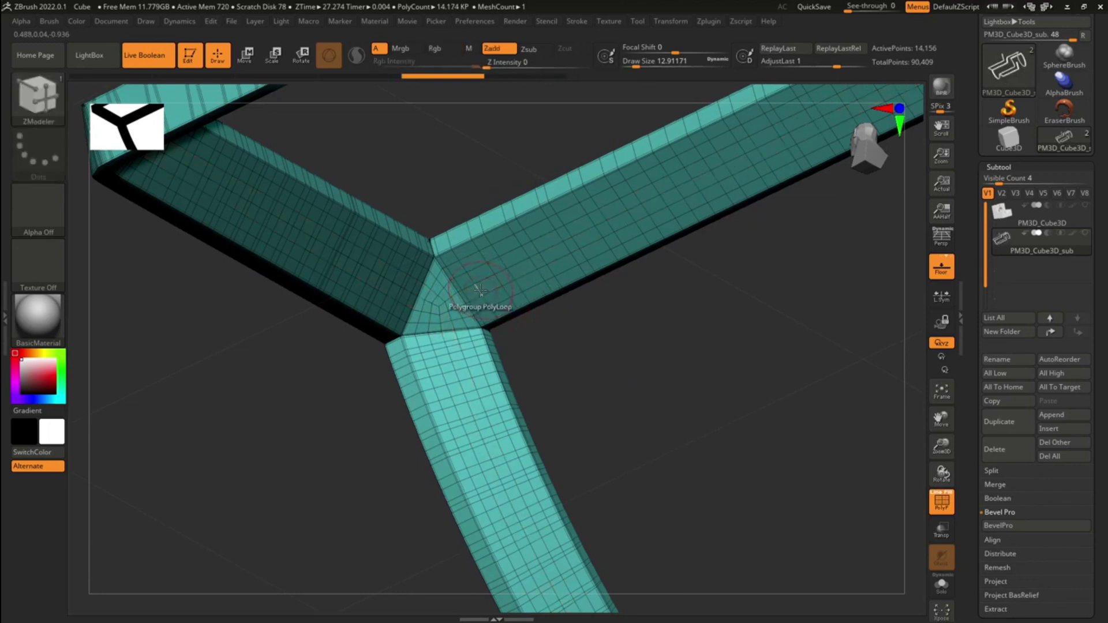
Reassign a separate polygroup to the face loops running along the middle of the bevel strips.
{"action": "left_click", "coordinate": [477, 289]}
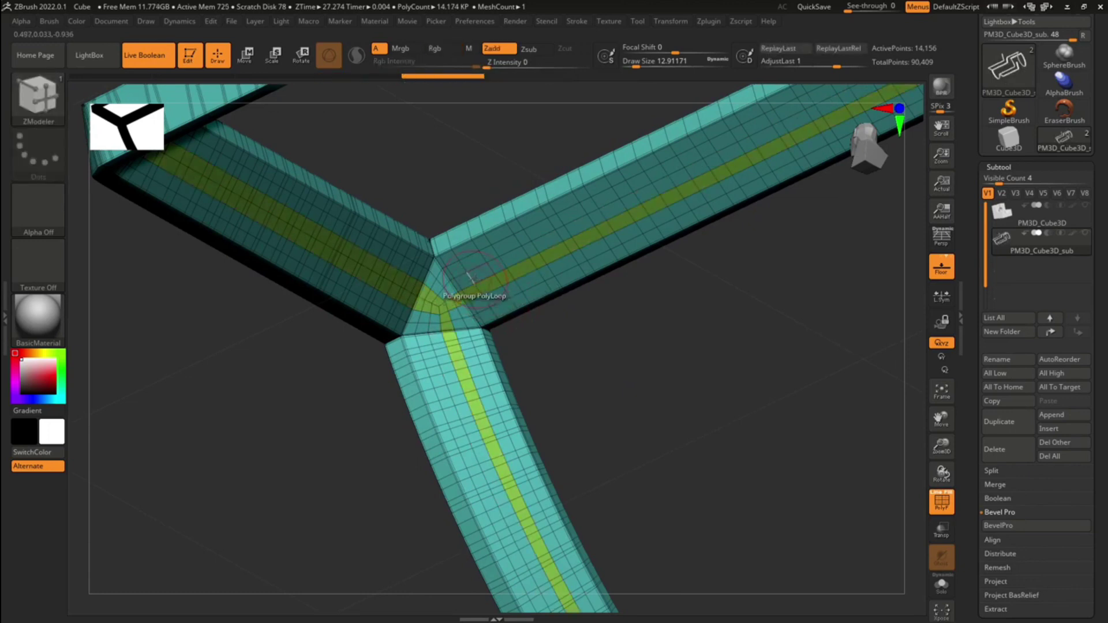
{"action": "right_click_drag", "start_coordinate": [473, 278], "coordinate": [460, 312]}
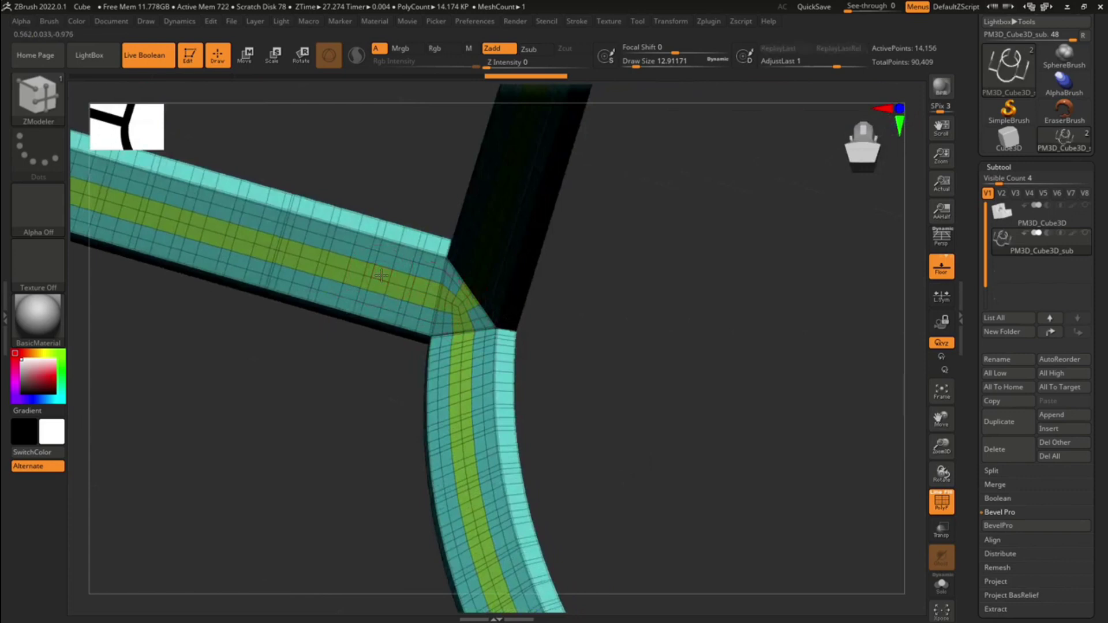
{"action": "key", "text": "ctrl+z"}
{"action": "right_click_drag", "start_coordinate": [332, 386], "coordinate": [583, 323]}
{"action": "key", "text": "ctrl+z"}
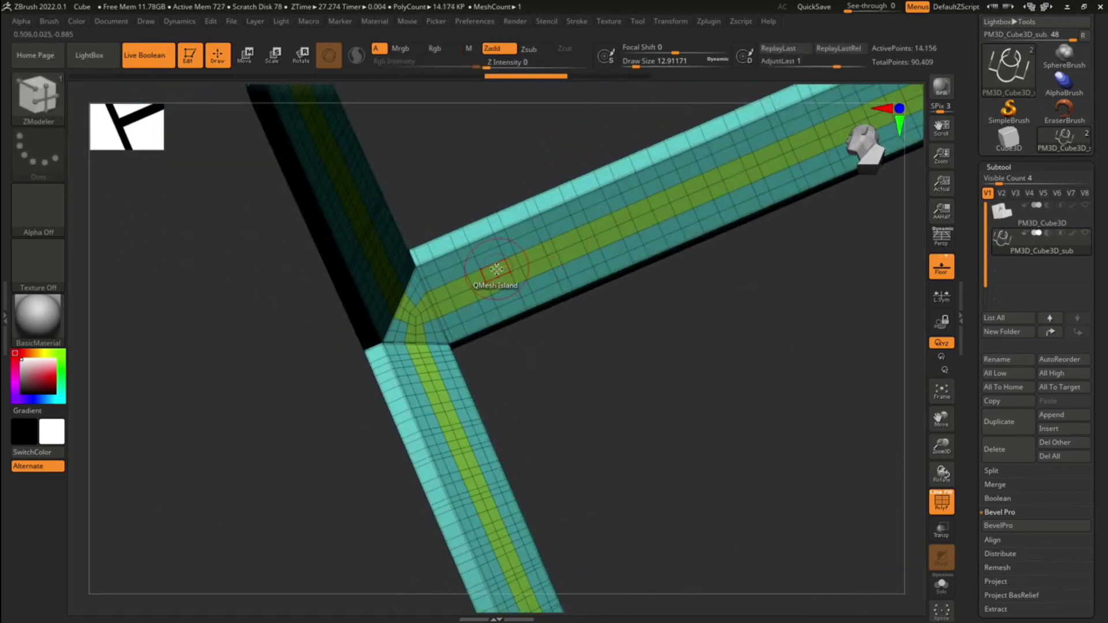
Extrude the middle strip of the bevel mesh using QMesh with a Polygroup Island target.
{"action": "key", "text": "space"}
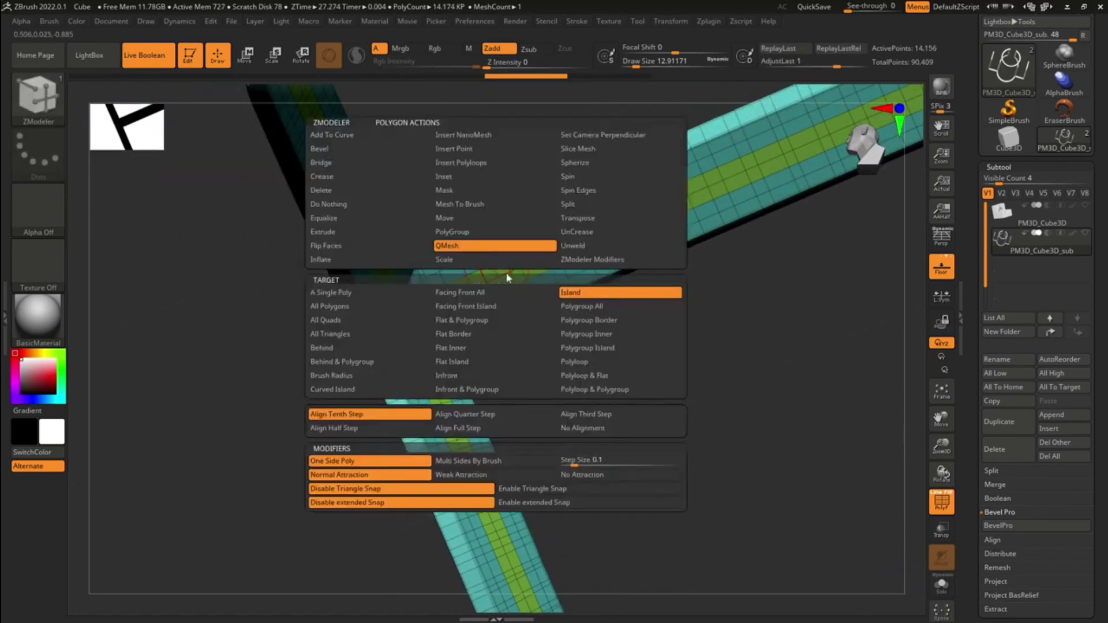
{"action": "left_click", "coordinate": [599, 351]}
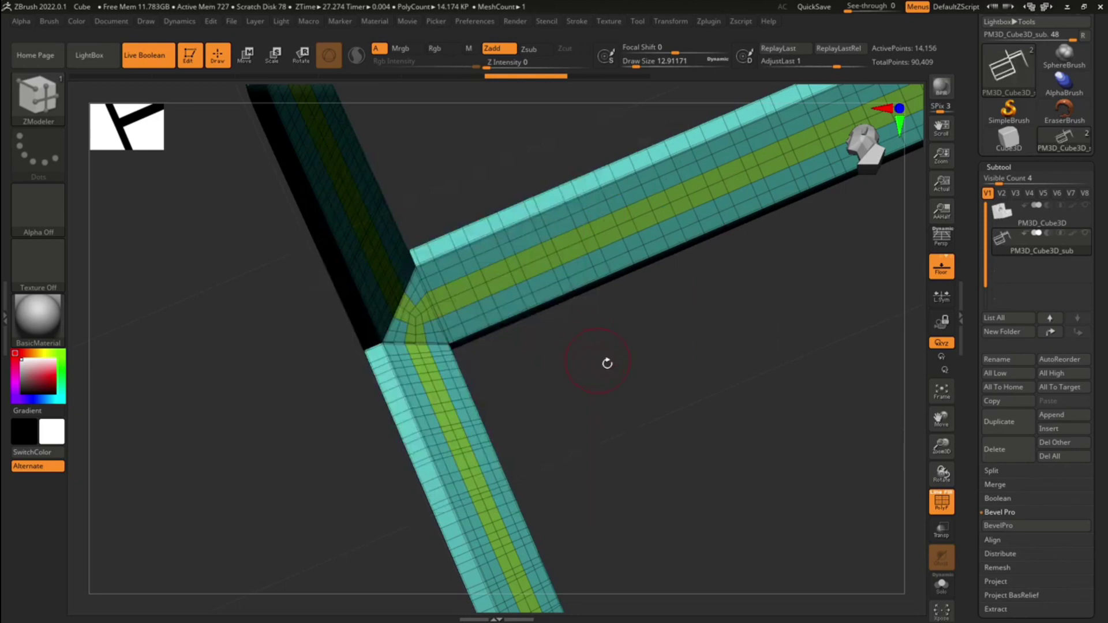
{"action": "left_click", "coordinate": [518, 248]}
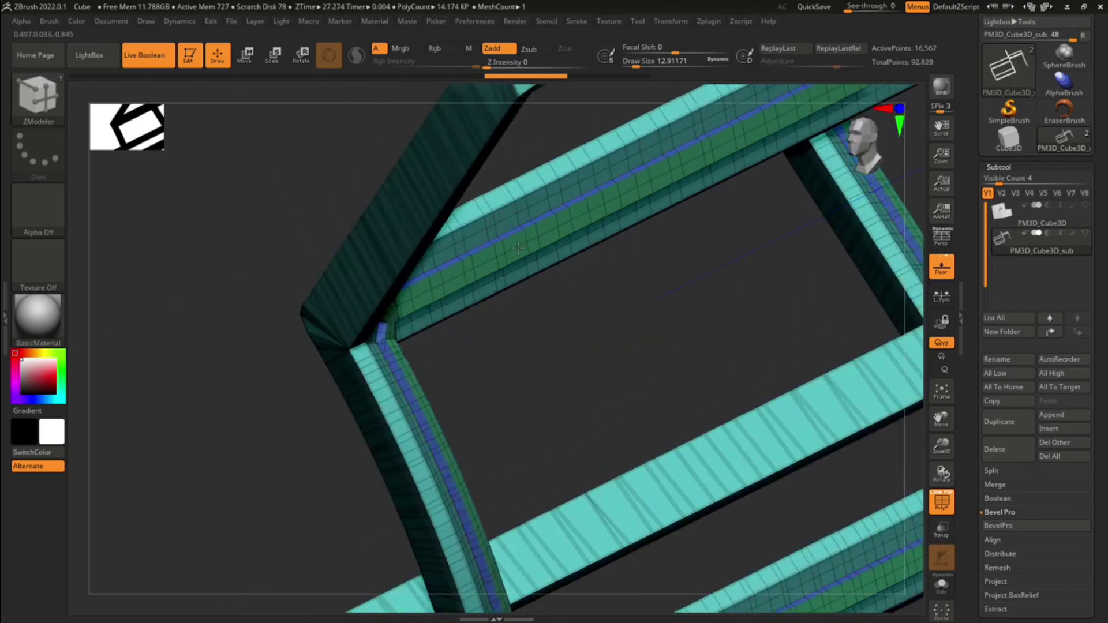
{"action": "left_click_drag", "start_coordinate": [551, 380], "coordinate": [262, 398]}
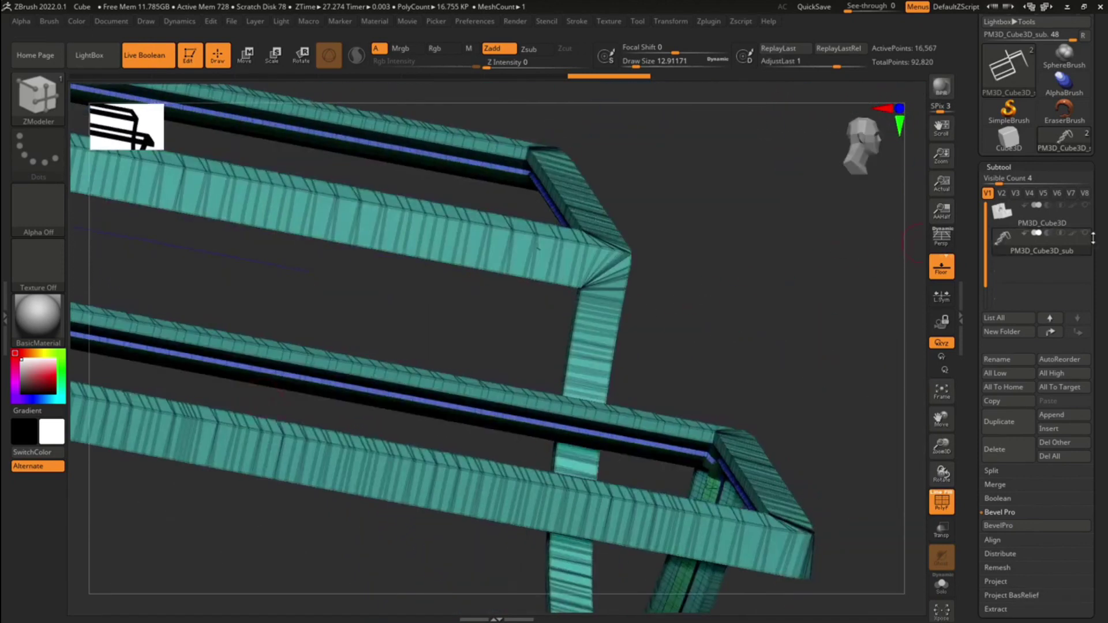
Set the bevel subtool to subtractive mode and show the block subtool together with it.
{"action": "mouse_move", "coordinate": [1086, 241]}
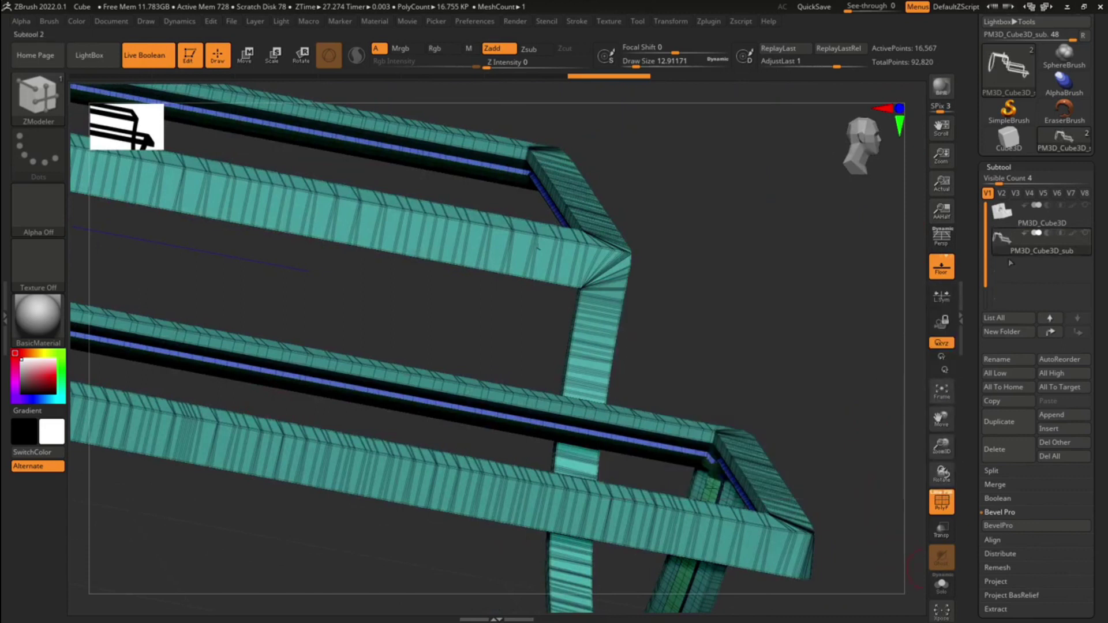
{"action": "left_click", "coordinate": [1048, 233]}
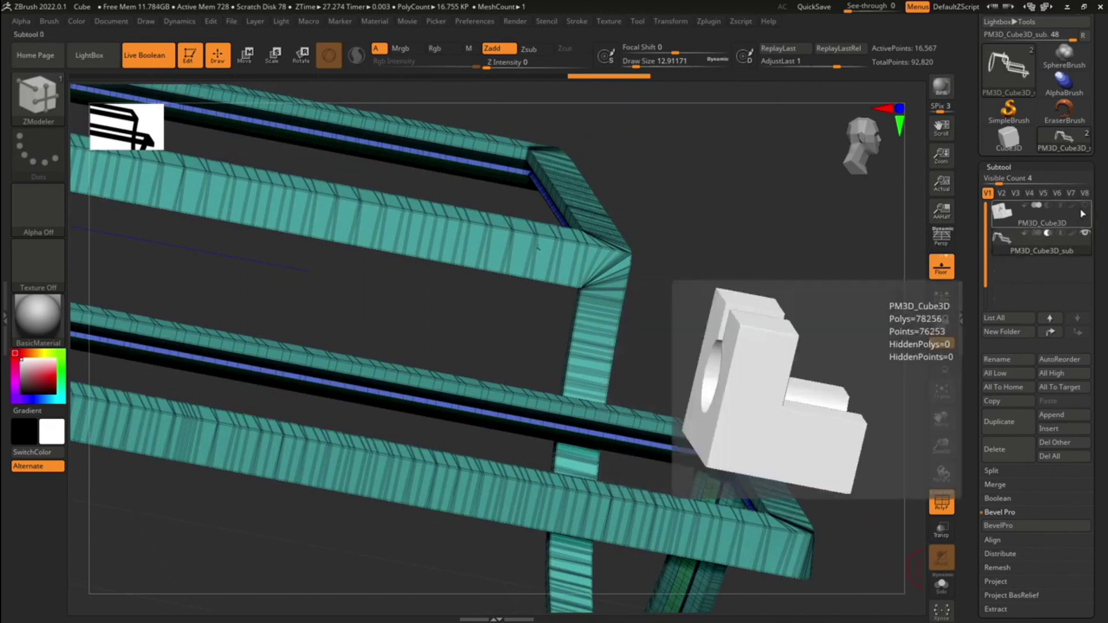
{"action": "left_click", "coordinate": [1084, 206]}
{"action": "left_click_drag", "start_coordinate": [904, 267], "coordinate": [714, 313]}
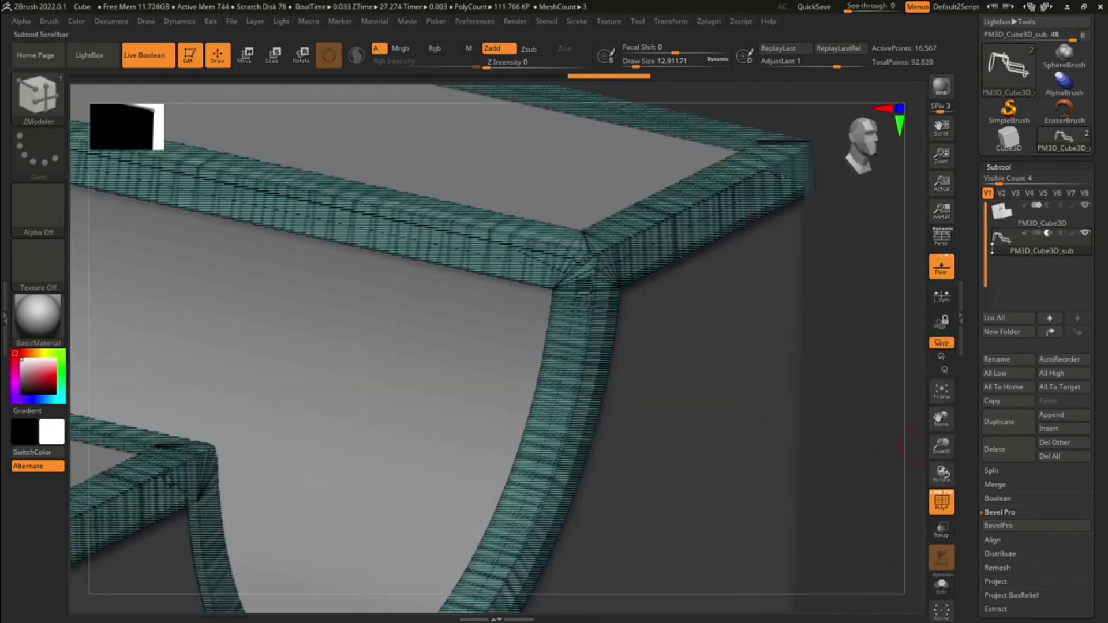
Select the block subtool, hide the polyframe and inspect the grooved bevels along the hole and step edges.
{"action": "left_click", "coordinate": [1003, 215]}
{"action": "left_click_drag", "start_coordinate": [839, 286], "coordinate": [774, 292]}
{"action": "key", "text": "shift+f"}
{"action": "left_click_drag", "start_coordinate": [915, 247], "coordinate": [670, 407]}
{"action": "left_click_drag", "start_coordinate": [880, 280], "coordinate": [416, 414]}
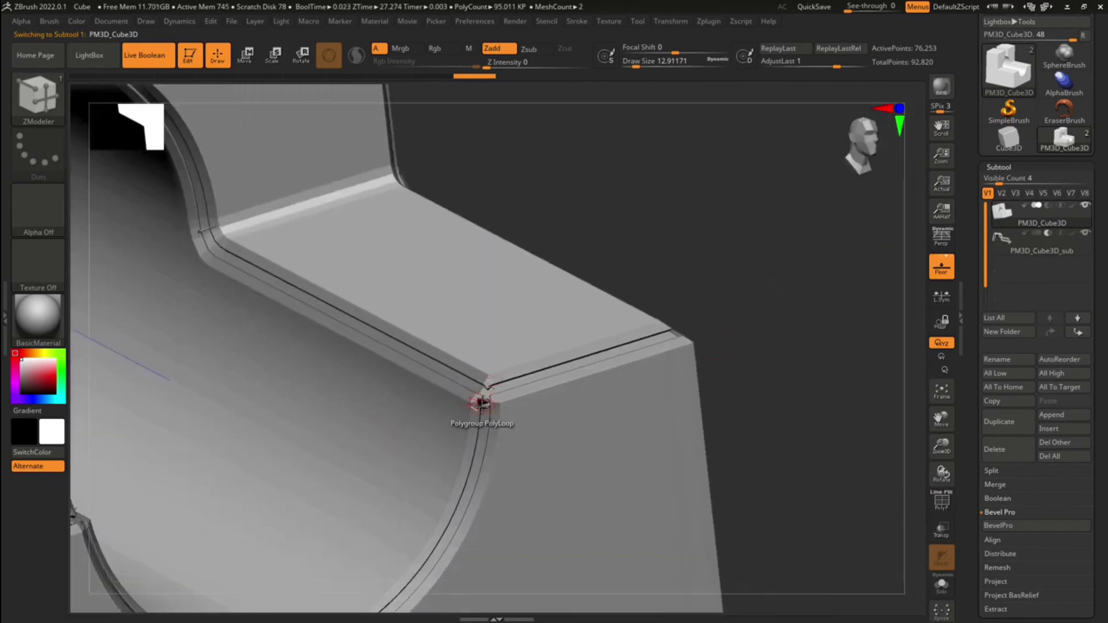
{"action": "left_click_drag", "start_coordinate": [617, 300], "coordinate": [687, 350]}
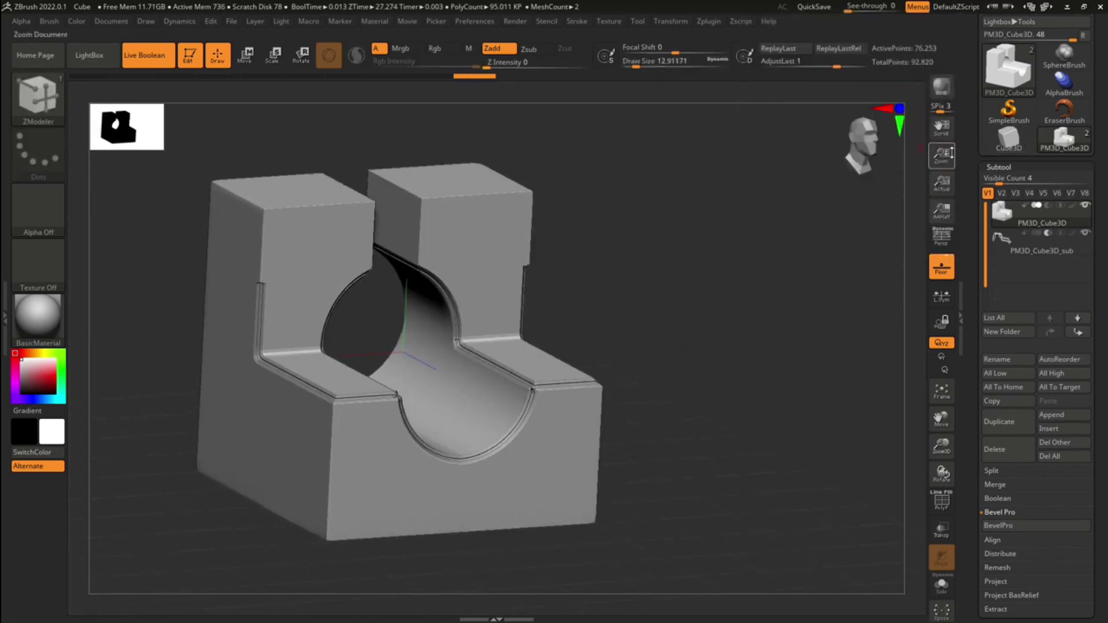
Create a Sphere3D, convert it to a PolyMesh3D and enable DynaMesh on it at resolution 128.
{"action": "left_click", "coordinate": [1007, 68]}
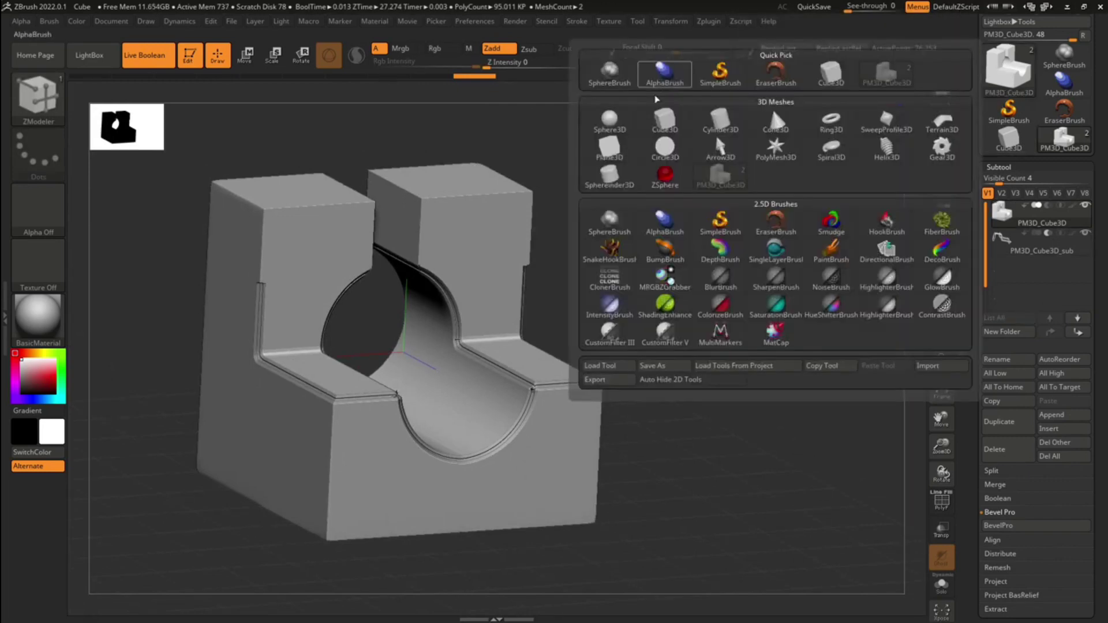
{"action": "left_click", "coordinate": [610, 121]}
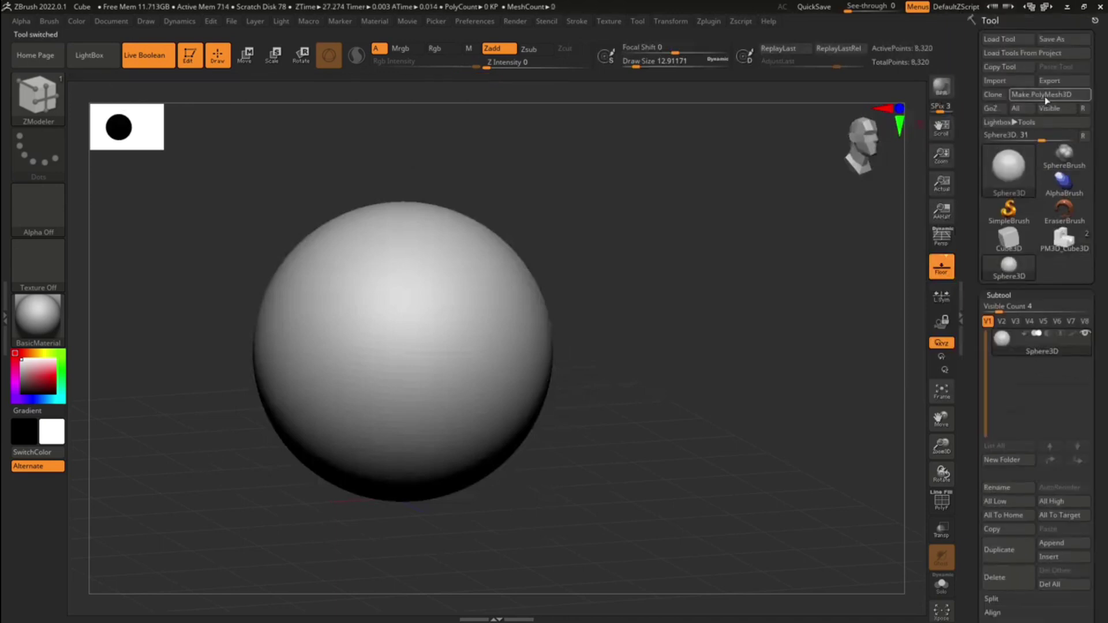
{"action": "left_click", "coordinate": [1027, 95]}
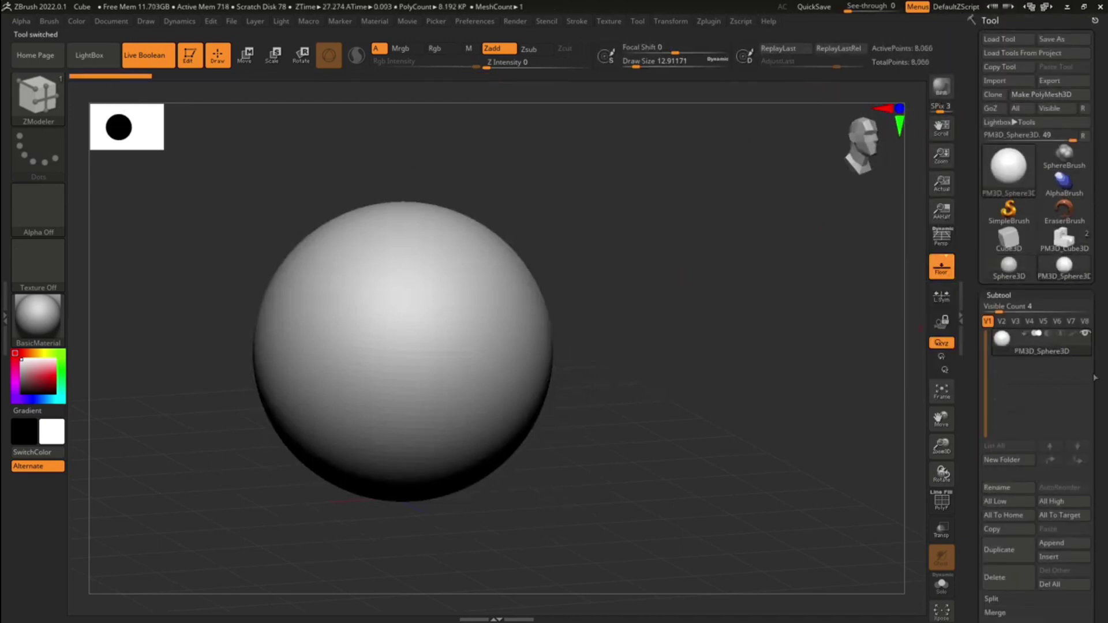
{"action": "left_click", "coordinate": [1055, 296]}
{"action": "left_click", "coordinate": [1013, 275]}
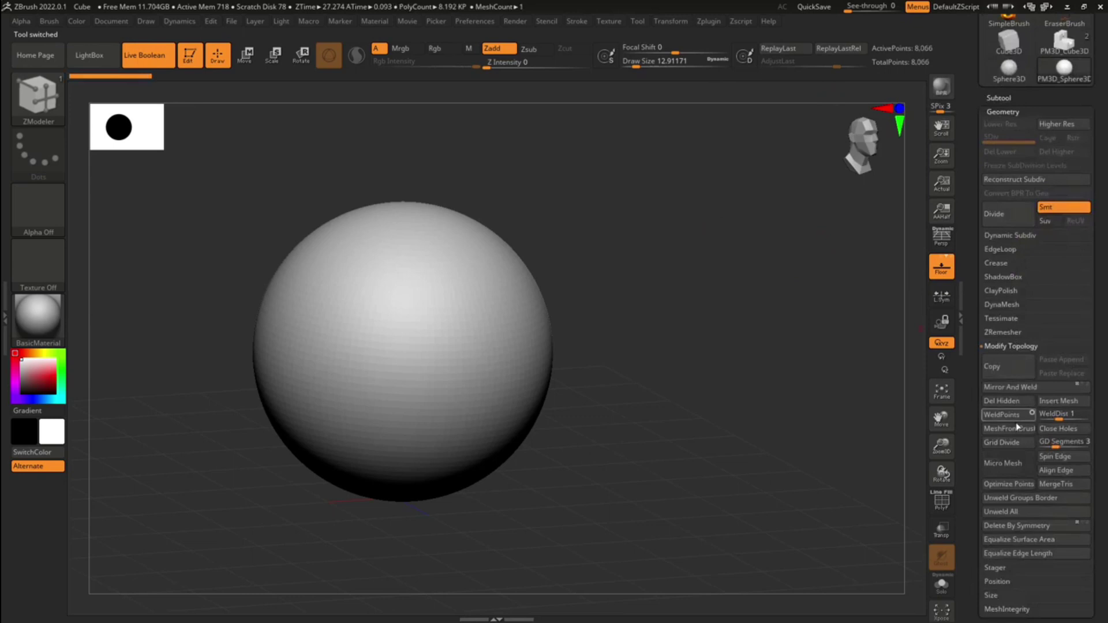
{"action": "left_click", "coordinate": [1004, 304]}
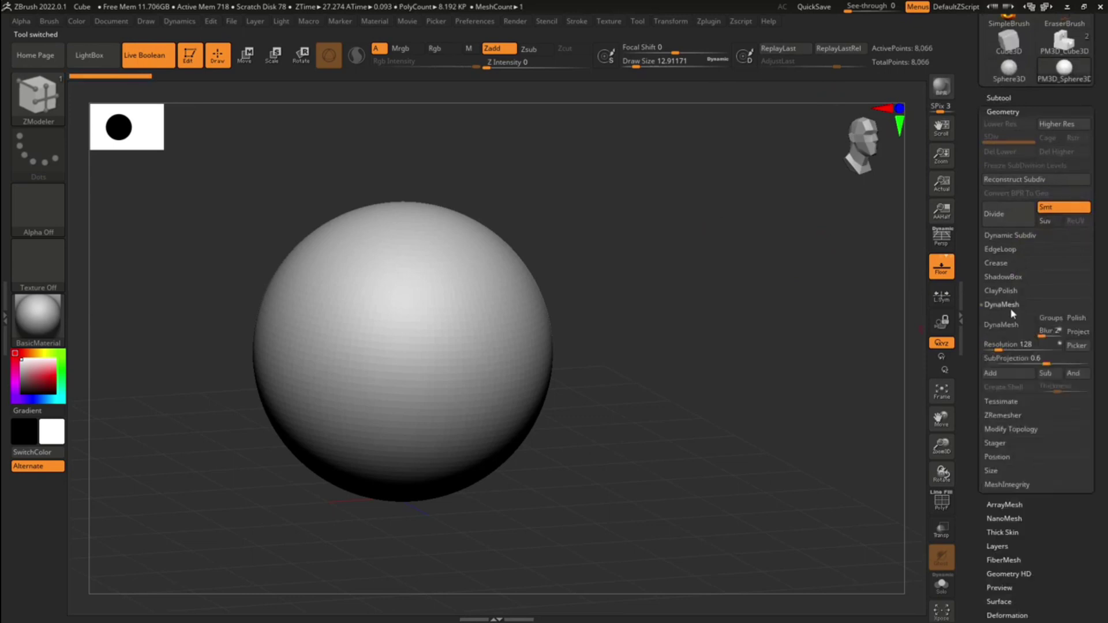
{"action": "left_click", "coordinate": [987, 323]}
Choose a knife brush and slice the sphere's side from the front view into two adjoining angled flat faces.
{"action": "left_click_drag", "start_coordinate": [777, 349], "coordinate": [601, 300], "text": "shift"}
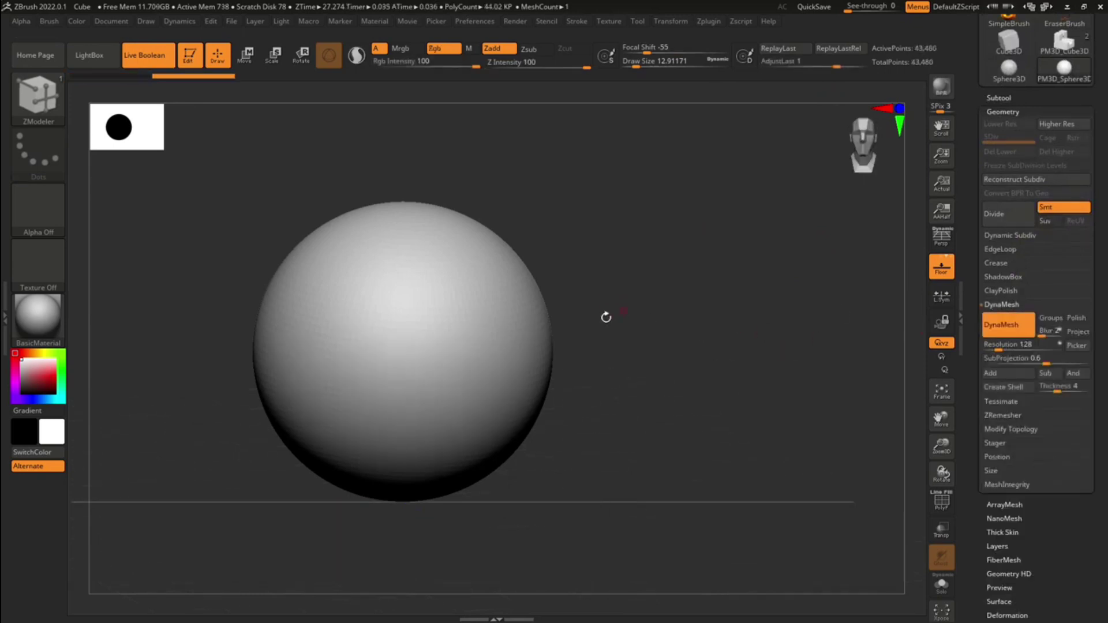
{"action": "key", "text": "ctrl+shift"}
{"action": "left_click_drag", "start_coordinate": [529, 244], "coordinate": [700, 477], "text": "ctrl+shift"}
{"action": "left_click", "coordinate": [51, 95]}
{"action": "left_click", "coordinate": [441, 160]}
{"action": "left_click_drag", "start_coordinate": [526, 168], "coordinate": [751, 568], "text": "ctrl+shift"}
{"action": "key", "text": "ctrl+z"}
{"action": "mouse_move", "coordinate": [514, 152]}
{"action": "left_mouse_down", "text": "ctrl+shift"}
{"action": "mouse_move", "coordinate": [556, 267]}
{"action": "mouse_move", "coordinate": [722, 542]}
{"action": "left_mouse_up", "text": "ctrl+shift"}
{"action": "mouse_move", "coordinate": [682, 248]}
{"action": "left_mouse_down", "text": "ctrl+shift"}
{"action": "mouse_move", "coordinate": [403, 603]}
{"action": "mouse_move", "coordinate": [523, 592]}
{"action": "left_mouse_up", "text": "ctrl+shift"}
Slice another flat face diagonally across the sphere from the side view.
{"action": "left_click_drag", "start_coordinate": [791, 440], "coordinate": [635, 443]}
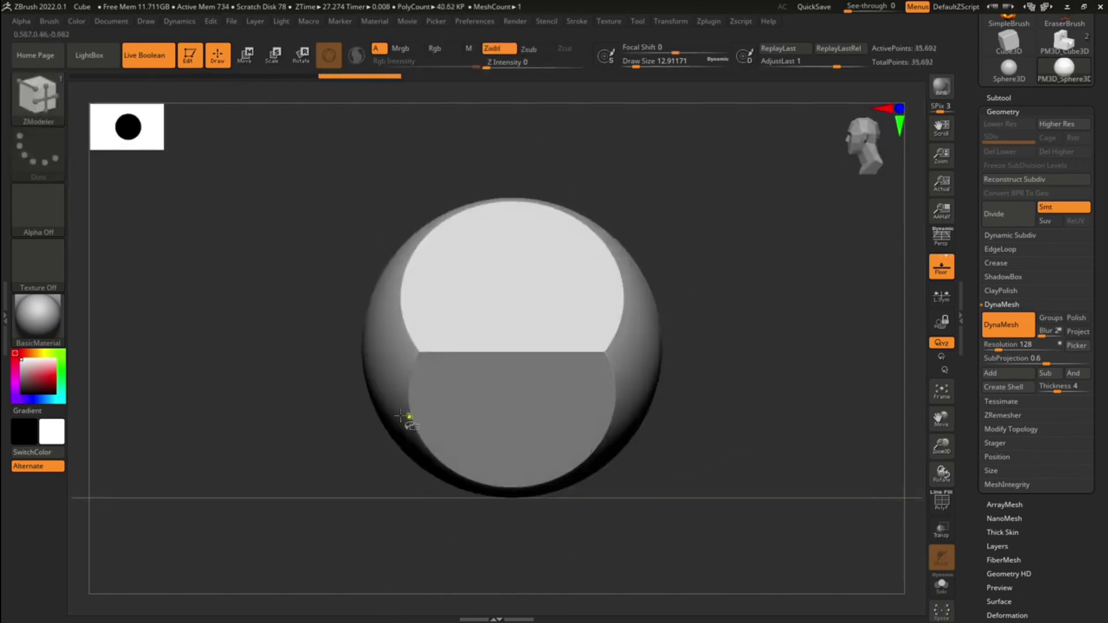
{"action": "left_click_drag", "start_coordinate": [350, 438], "coordinate": [550, 182], "text": "ctrl+shift"}
{"action": "left_click_drag", "start_coordinate": [591, 130], "coordinate": [569, 124], "text": "ctrl+shift"}
{"action": "left_click_drag", "start_coordinate": [397, 506], "coordinate": [586, 491]}
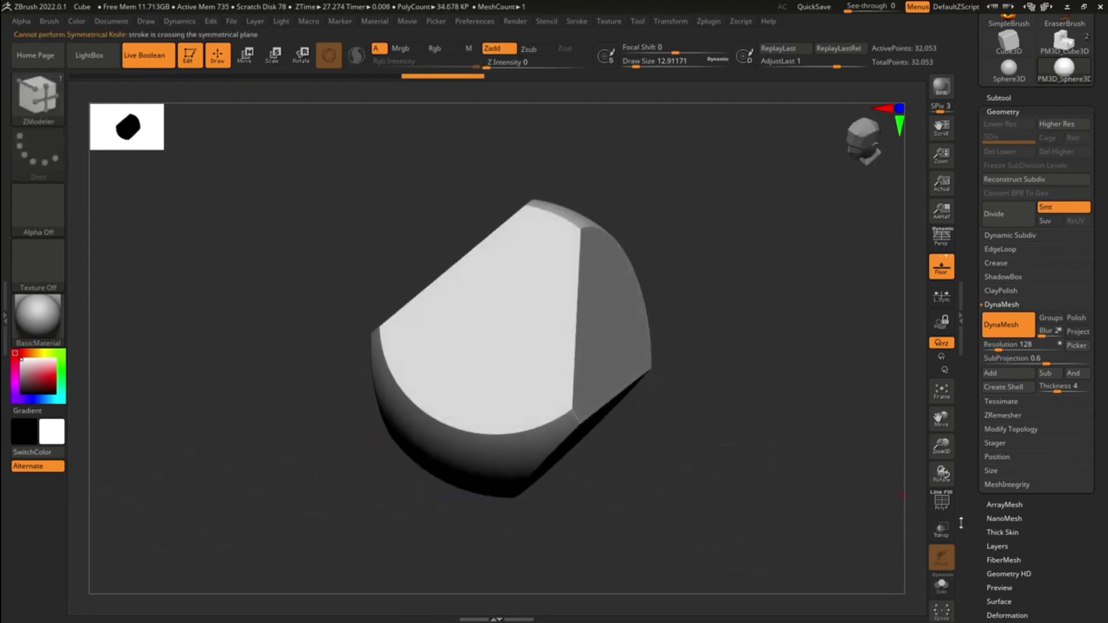
Update the DynaMesh of the cut sphere and show the polyframe to examine the borders between its polygroups.
{"action": "left_click", "coordinate": [941, 499]}
{"action": "left_click_drag", "start_coordinate": [846, 462], "coordinate": [847, 310]}
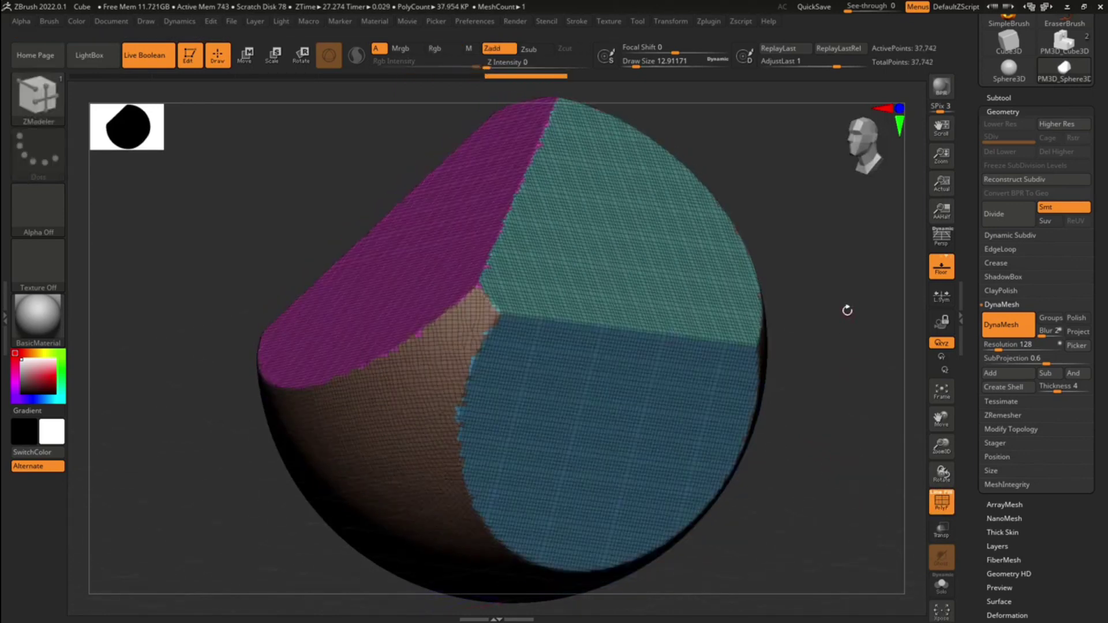
{"action": "left_click", "coordinate": [940, 503]}
{"action": "left_click_drag", "start_coordinate": [836, 386], "coordinate": [835, 398]}
{"action": "left_click", "coordinate": [937, 507]}
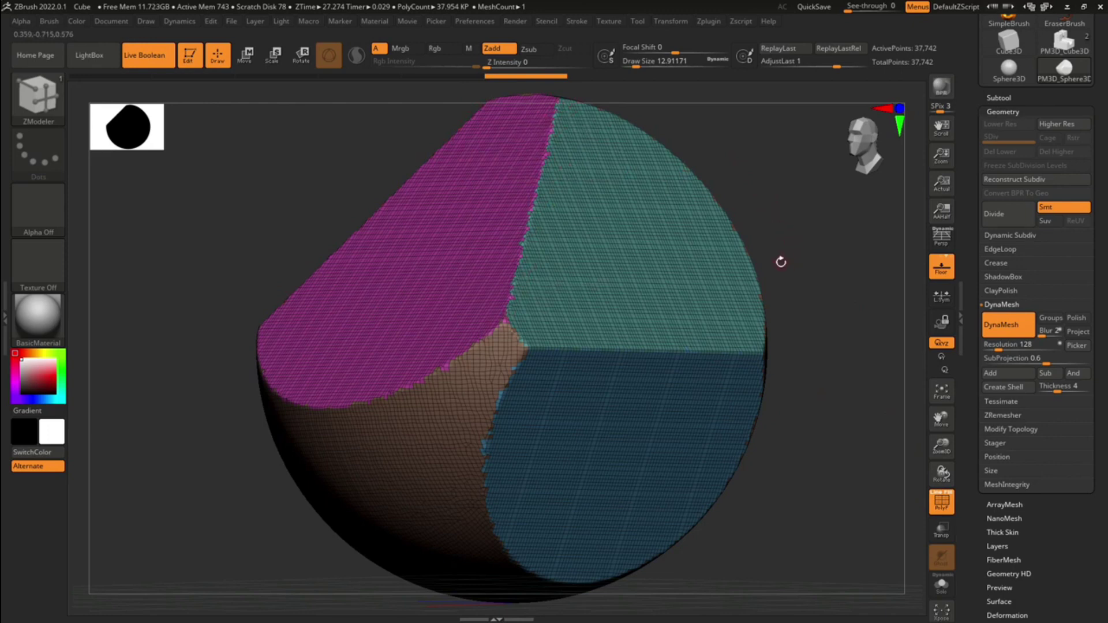
{"action": "left_click_drag", "start_coordinate": [823, 345], "coordinate": [916, 351]}
Launch BevelPro for the cut sphere and inspect the bevel preview along its cut edges.
{"action": "left_click", "coordinate": [1022, 110]}
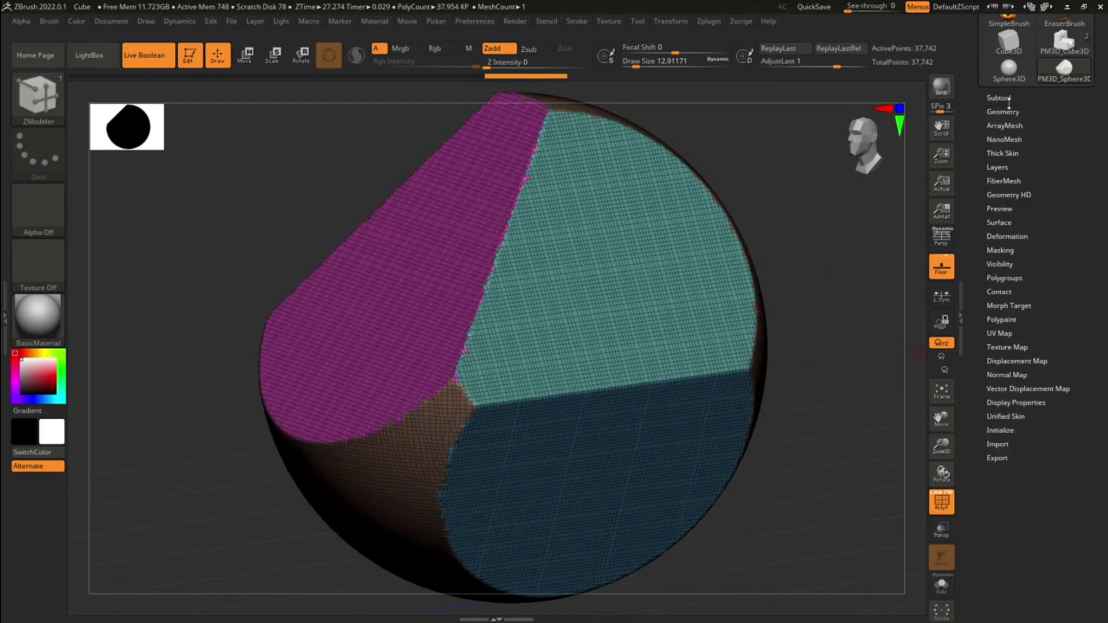
{"action": "left_click", "coordinate": [1009, 97]}
{"action": "left_click", "coordinate": [1019, 460]}
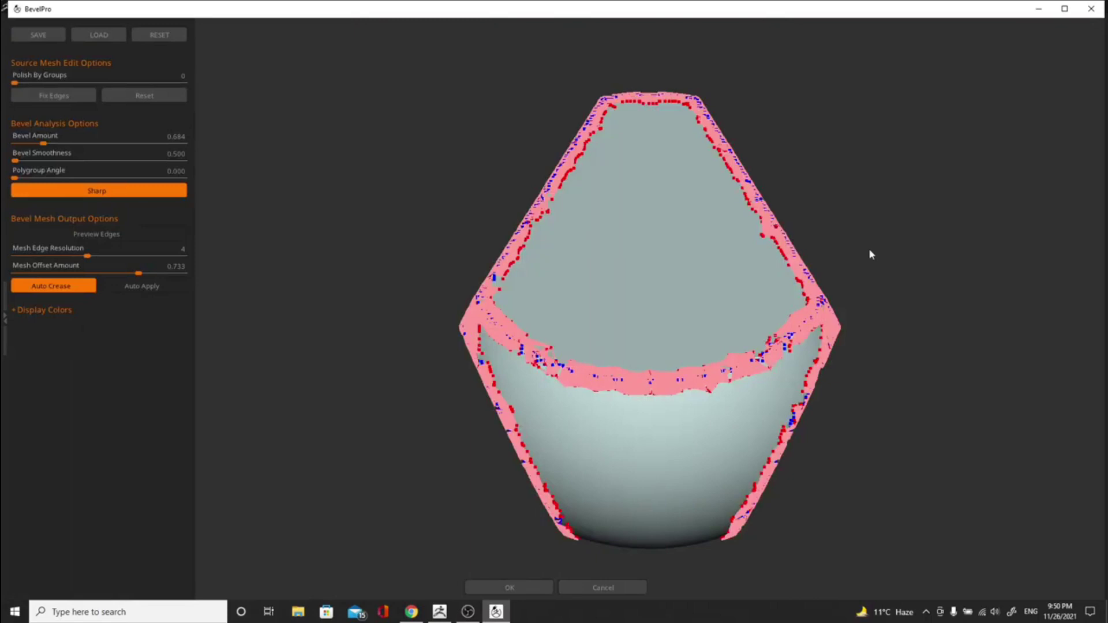
{"action": "left_click_drag", "start_coordinate": [868, 249], "coordinate": [814, 260]}
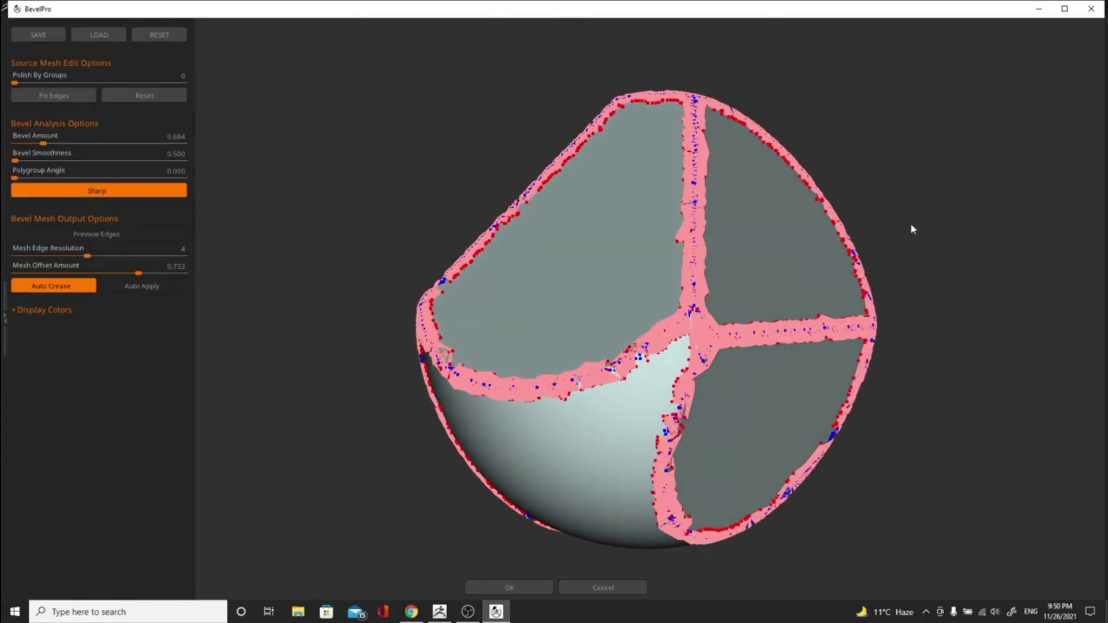
{"action": "scroll", "coordinate": [816, 346], "scroll_direction": "up", "scroll_amount": 5}
{"action": "scroll", "coordinate": [970, 173], "scroll_direction": "down", "scroll_amount": 3}
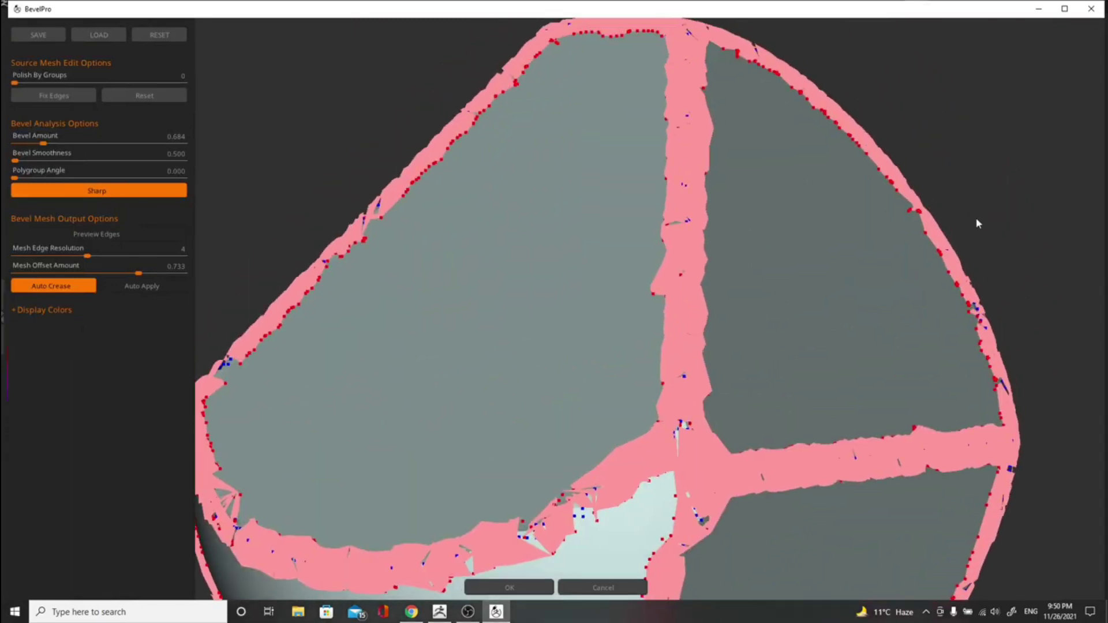
Apply Polish By Groups to the source mesh to smooth the jagged polygroup borders.
{"action": "left_click_drag", "start_coordinate": [15, 85], "coordinate": [92, 83]}
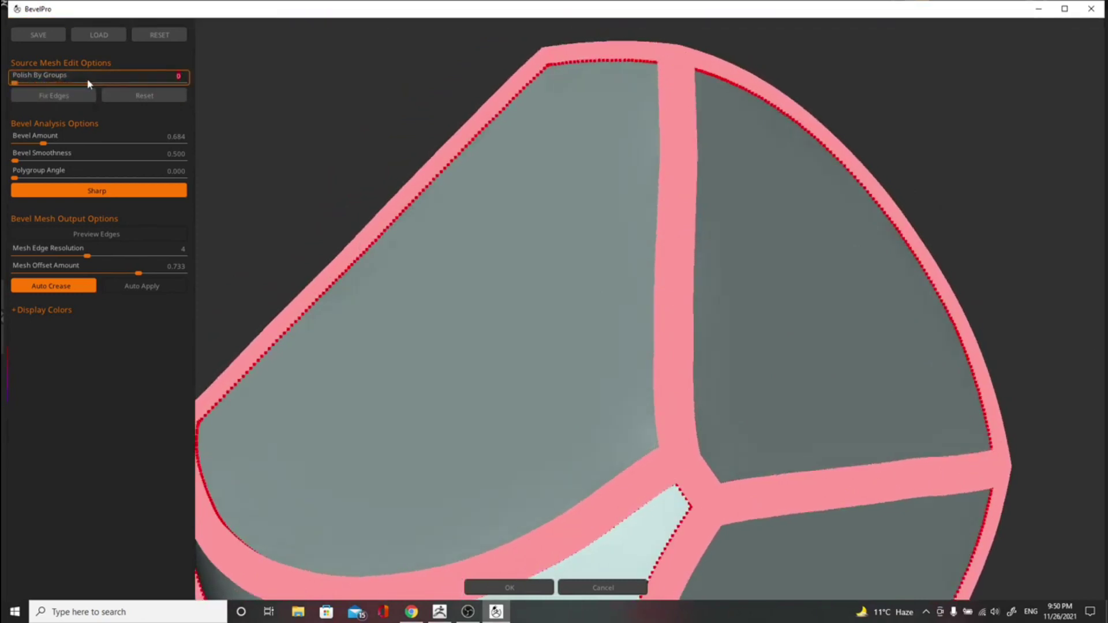
{"action": "scroll", "coordinate": [524, 192], "scroll_direction": "down", "scroll_amount": 3}
{"action": "left_click_drag", "start_coordinate": [814, 231], "coordinate": [899, 260]}
Turn on Auto Apply and inspect the bevels on the cut sphere from several sides.
{"action": "left_click", "coordinate": [139, 287]}
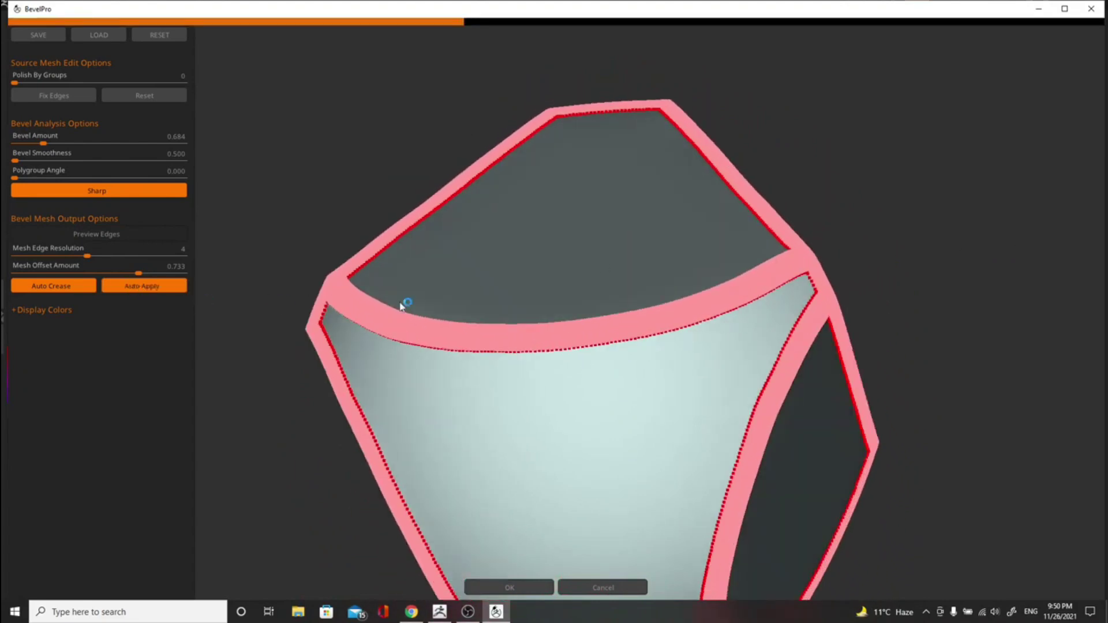
{"action": "left_click_drag", "start_coordinate": [261, 290], "coordinate": [794, 166]}
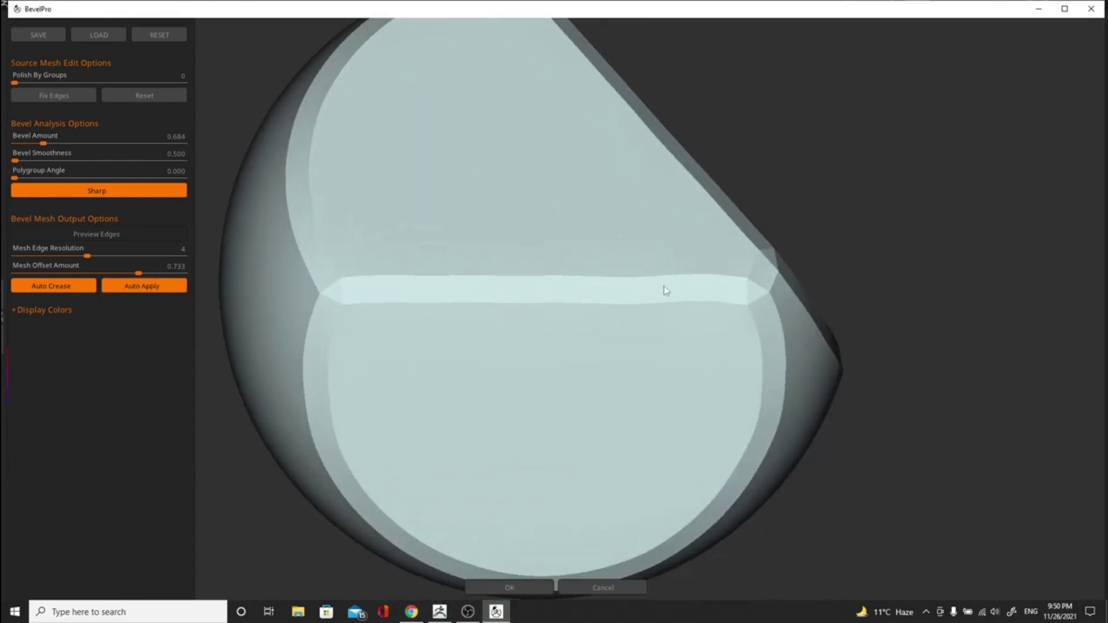
{"action": "left_click_drag", "start_coordinate": [901, 255], "coordinate": [10, 58]}
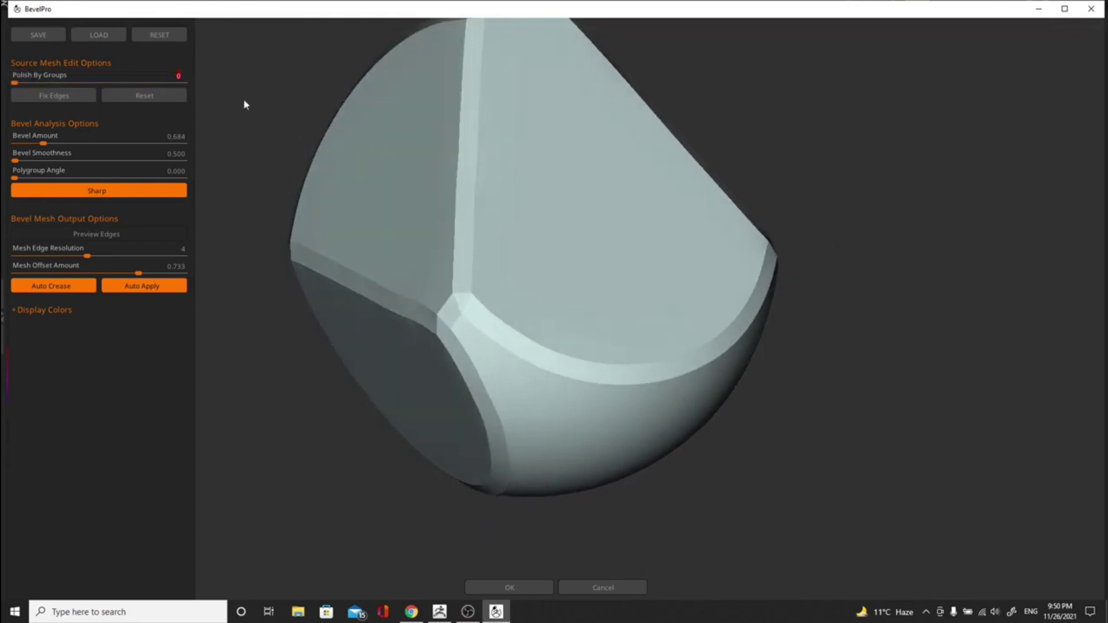
Reset the BevelPro settings to their defaults and turn off Auto Apply.
{"action": "left_click", "coordinate": [157, 35]}
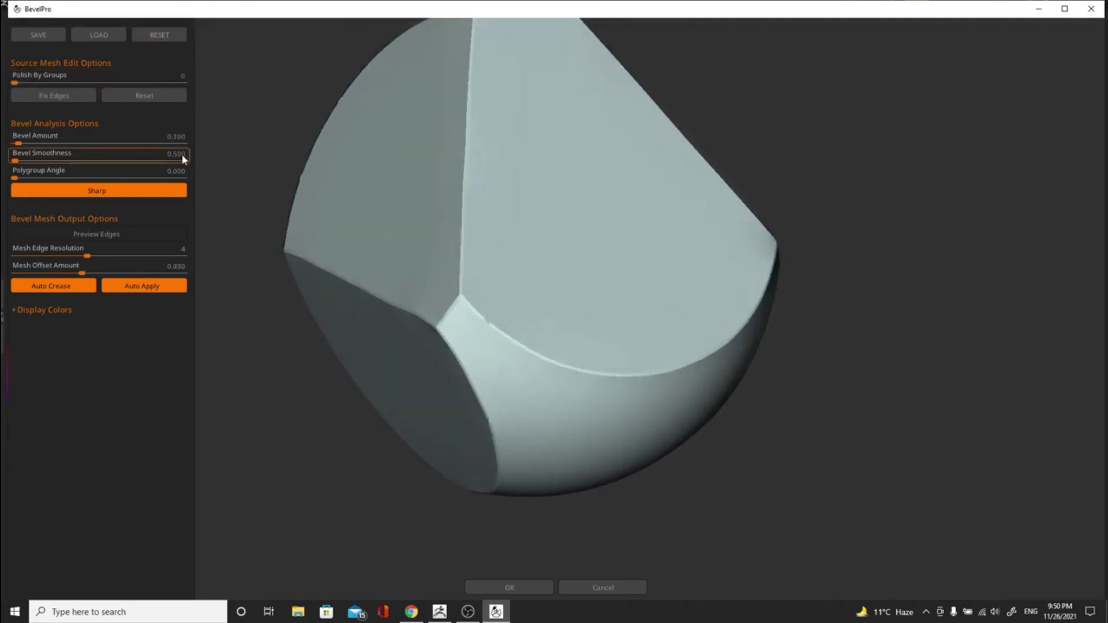
{"action": "left_click_drag", "start_coordinate": [214, 153], "coordinate": [271, 115]}
{"action": "left_click", "coordinate": [157, 284]}
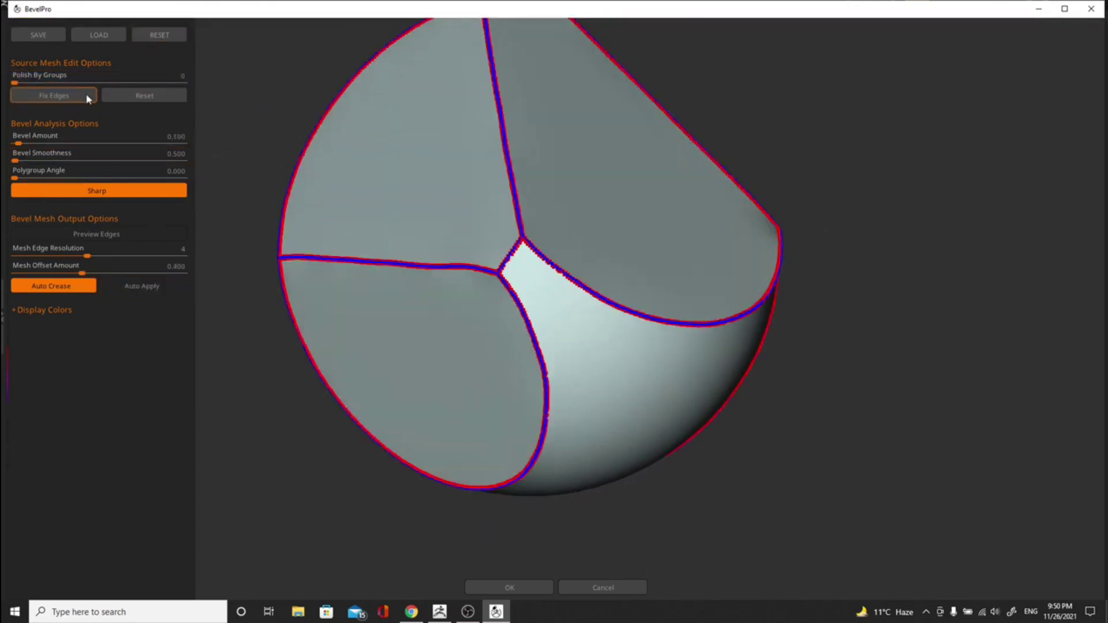
Apply Polish By Groups to the source mesh several times to smooth the polygroup borders.
{"action": "left_click_drag", "start_coordinate": [30, 78], "coordinate": [112, 81]}
{"action": "left_click_drag", "start_coordinate": [20, 84], "coordinate": [110, 89]}
{"action": "left_click_drag", "start_coordinate": [14, 82], "coordinate": [107, 82]}
{"action": "left_click_drag", "start_coordinate": [261, 162], "coordinate": [356, 257]}
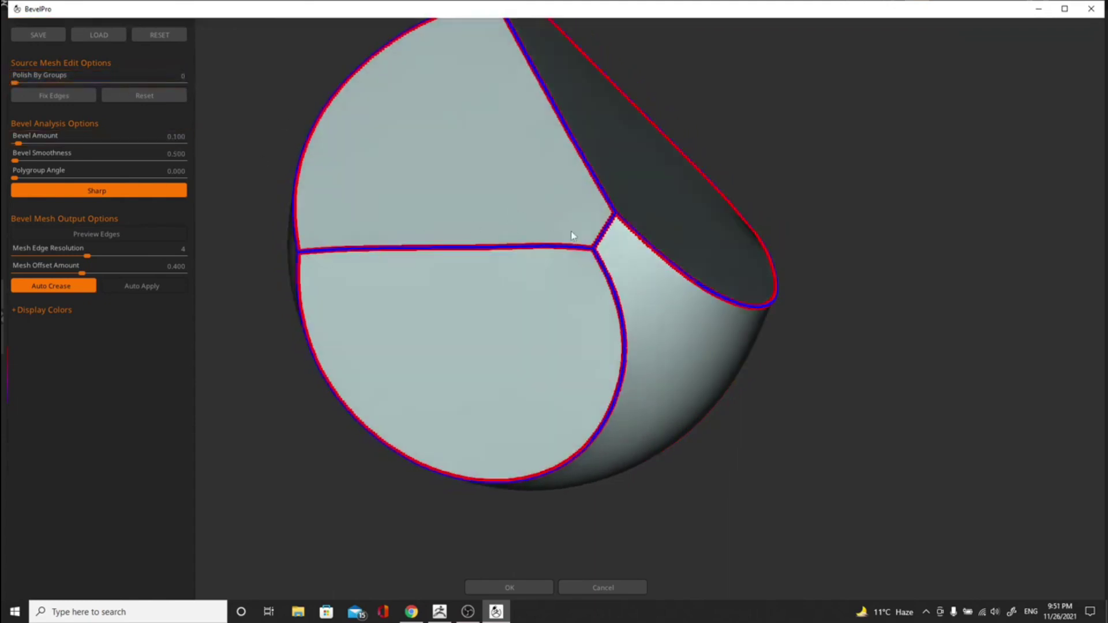
Set Mesh Edge Resolution to 1, Mesh Offset Amount to 0.360 and Bevel Amount to 1.113.
{"action": "left_click_drag", "start_coordinate": [87, 257], "coordinate": [26, 255]}
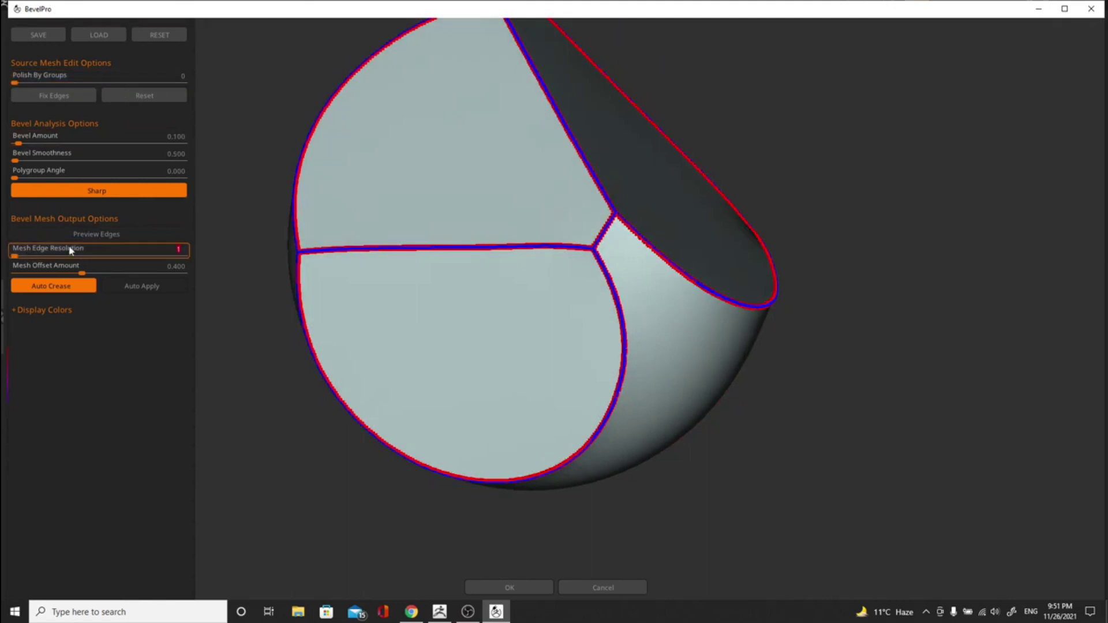
{"action": "mouse_move", "coordinate": [84, 274]}
{"action": "left_mouse_down"}
{"action": "mouse_move", "coordinate": [96, 275]}
{"action": "mouse_move", "coordinate": [70, 277]}
{"action": "mouse_move", "coordinate": [81, 277]}
{"action": "left_mouse_up"}
{"action": "left_click_drag", "start_coordinate": [20, 145], "coordinate": [62, 148]}
{"action": "left_click_drag", "start_coordinate": [267, 189], "coordinate": [229, 215]}
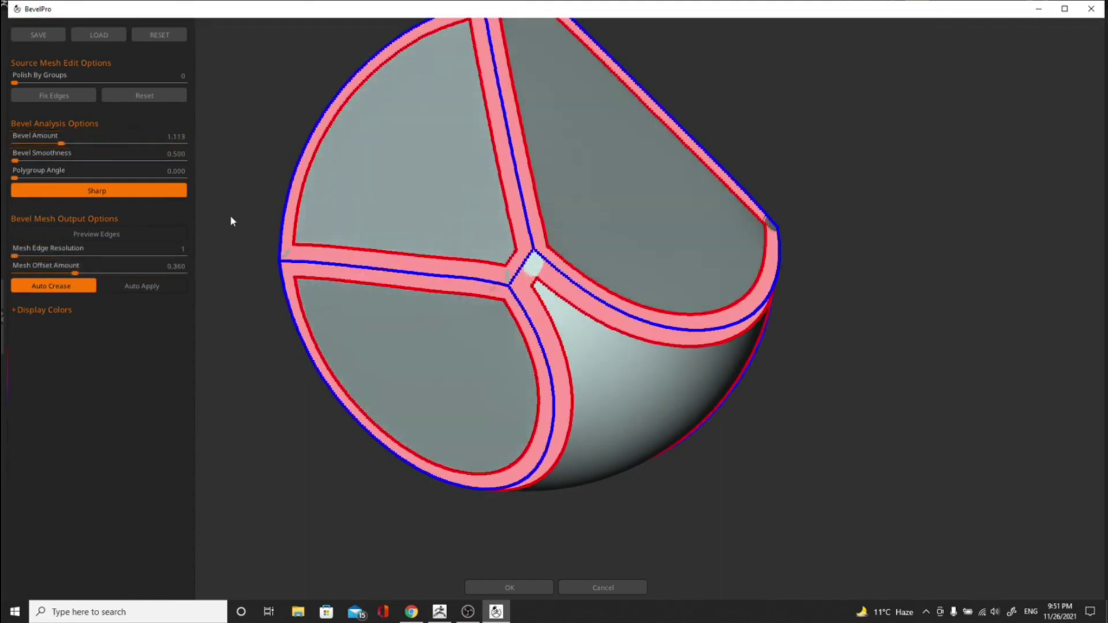
Set Mesh Offset Amount to 0.681 and check the edge preview from several sides.
{"action": "left_click_drag", "start_coordinate": [75, 274], "coordinate": [139, 273]}
{"action": "left_click_drag", "start_coordinate": [847, 228], "coordinate": [767, 231]}
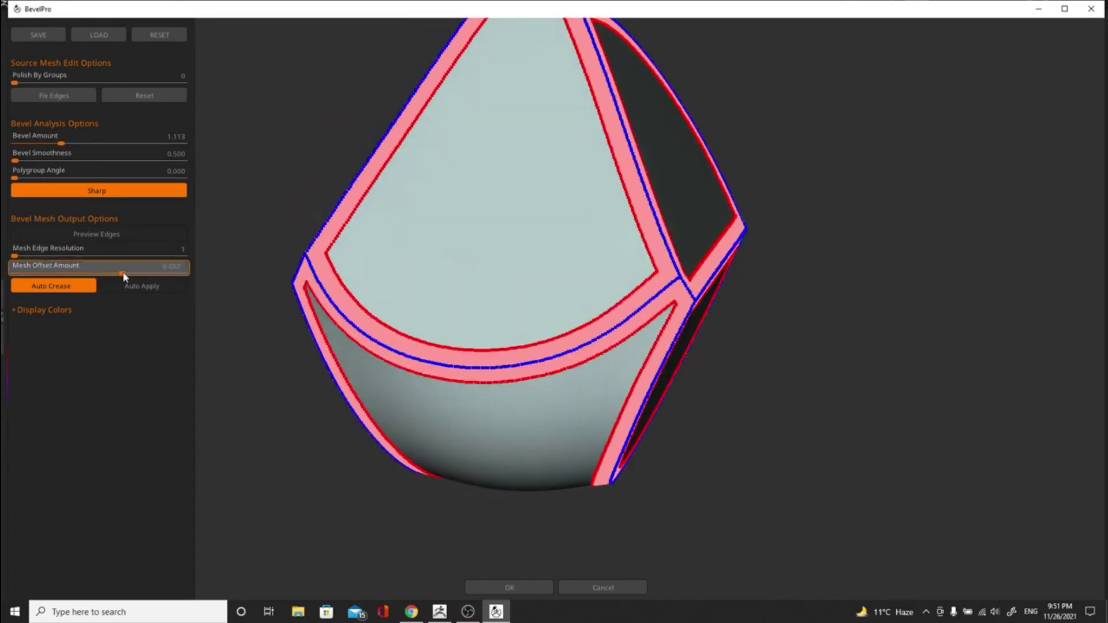
{"action": "left_click_drag", "start_coordinate": [124, 274], "coordinate": [145, 277]}
{"action": "left_click_drag", "start_coordinate": [800, 314], "coordinate": [712, 345]}
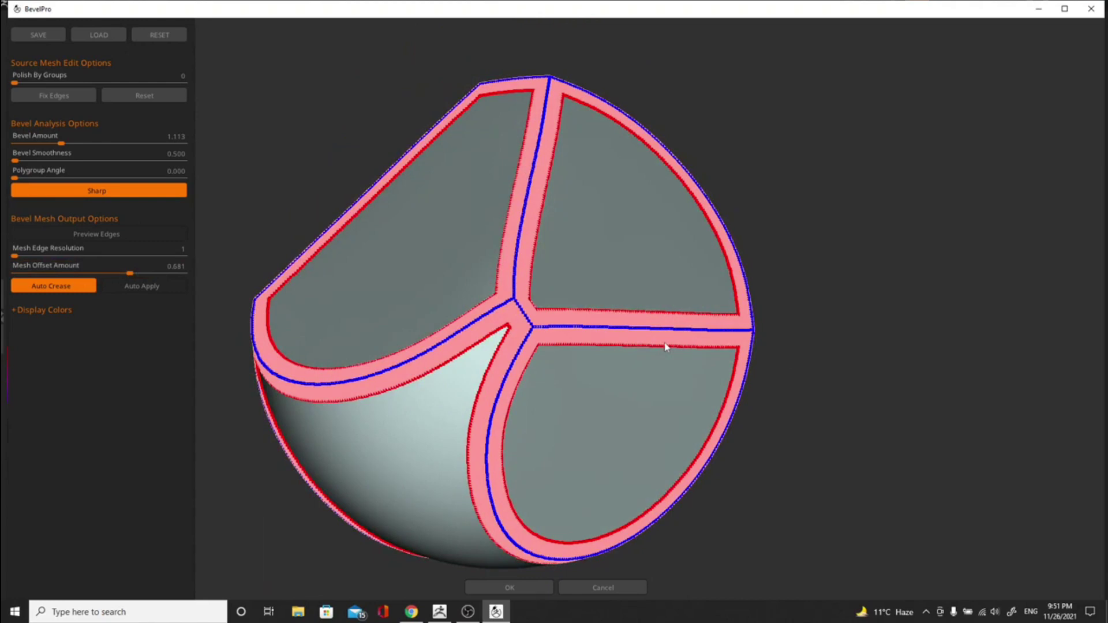
Turn on Auto Apply, accept the bevels into the cut sphere, and hide its polyframe.
{"action": "left_click", "coordinate": [130, 289]}
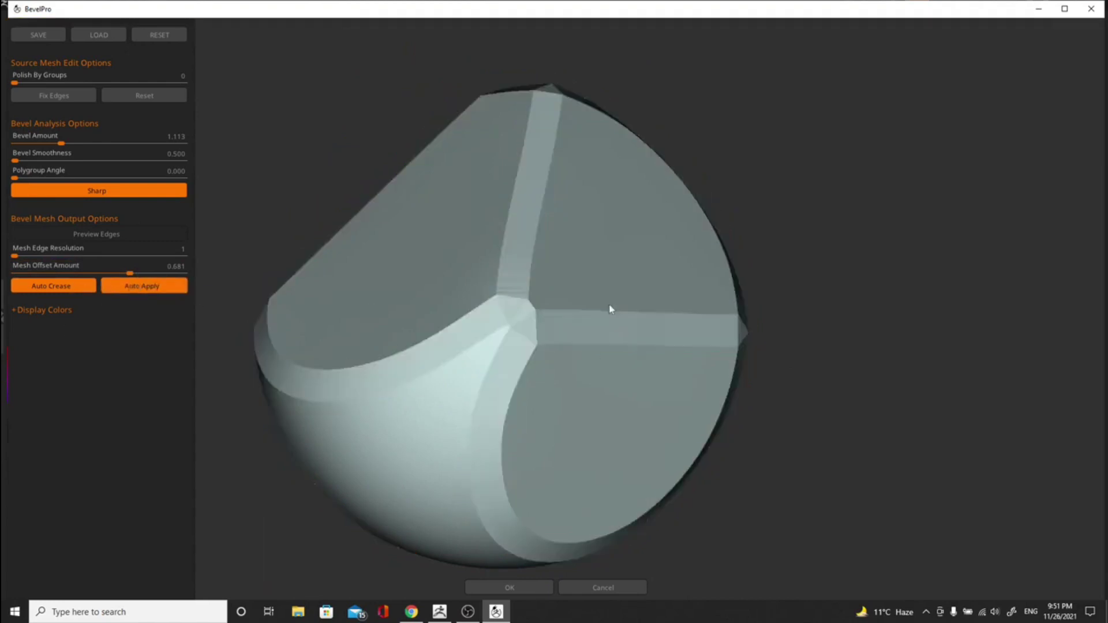
{"action": "left_click", "coordinate": [517, 587]}
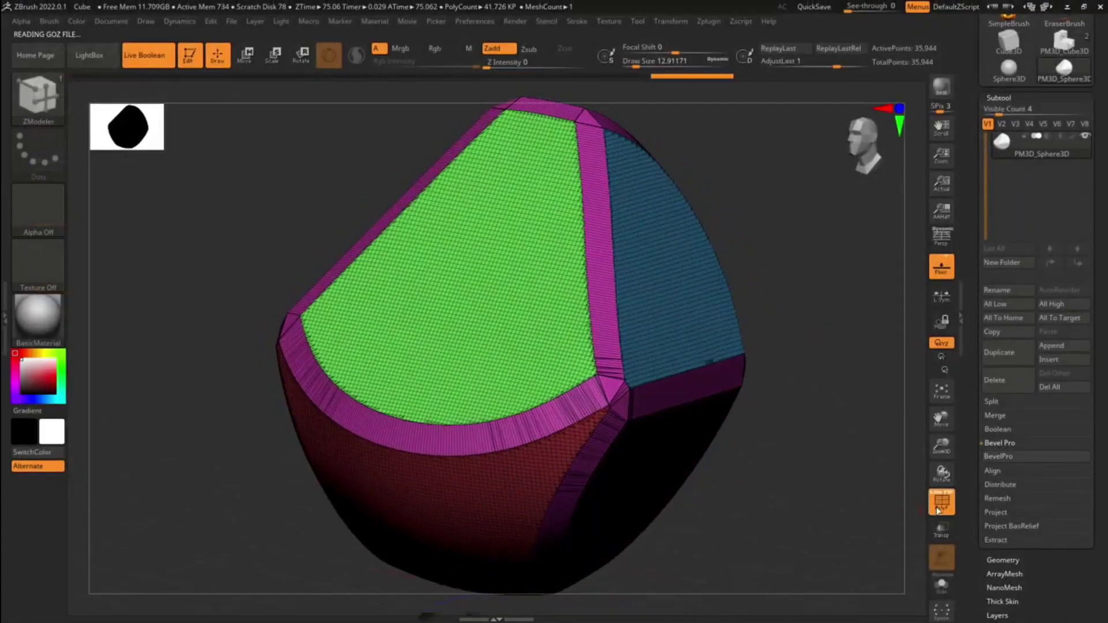
{"action": "key", "text": "shift+f"}
{"action": "left_click_drag", "start_coordinate": [851, 479], "coordinate": [773, 413]}
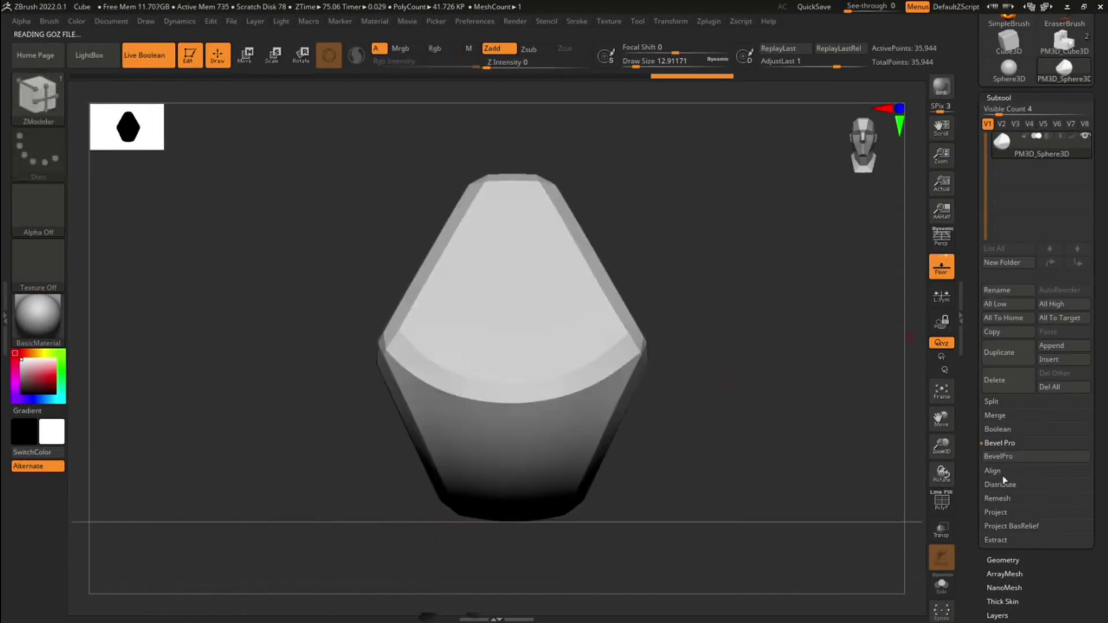
Remesh the beveled sphere with DynaMesh at resolution 344 with Polish enabled.
{"action": "left_click", "coordinate": [1004, 560]}
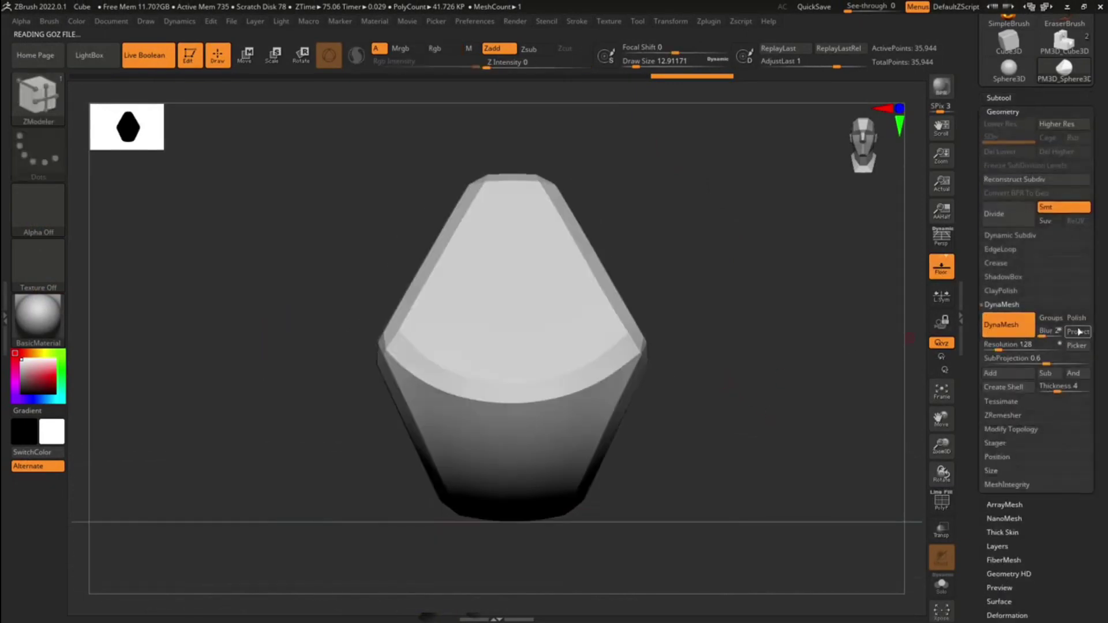
{"action": "left_click_drag", "start_coordinate": [1014, 348], "coordinate": [1033, 348]}
{"action": "left_click_drag", "start_coordinate": [752, 289], "coordinate": [445, 309], "text": "ctrl"}
Examine the remeshed bevels from several sides, first shaded and with the polyframe shown to check the polygroups.
{"action": "left_click_drag", "start_coordinate": [767, 176], "coordinate": [776, 235]}
{"action": "left_click_drag", "start_coordinate": [753, 328], "coordinate": [803, 233], "text": "alt"}
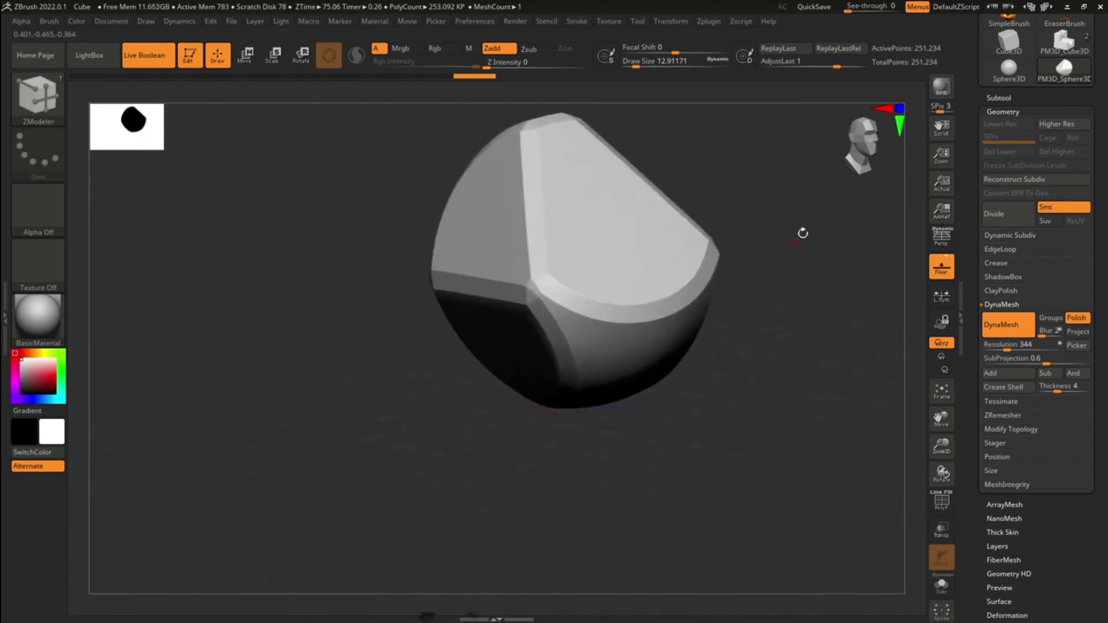
{"action": "mouse_move", "coordinate": [759, 183]}
{"action": "left_mouse_down"}
{"action": "mouse_move", "coordinate": [767, 171]}
{"action": "mouse_move", "coordinate": [756, 202]}
{"action": "mouse_move", "coordinate": [762, 263]}
{"action": "left_mouse_up"}
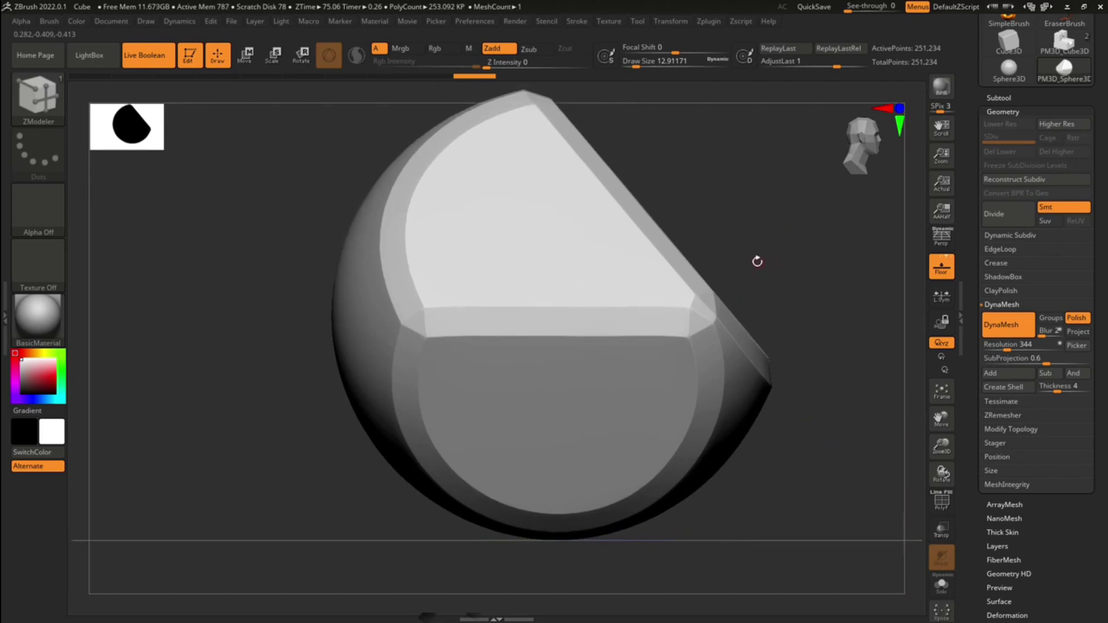
{"action": "left_click_drag", "start_coordinate": [726, 299], "coordinate": [586, 247]}
{"action": "left_click_drag", "start_coordinate": [695, 150], "coordinate": [814, 184]}
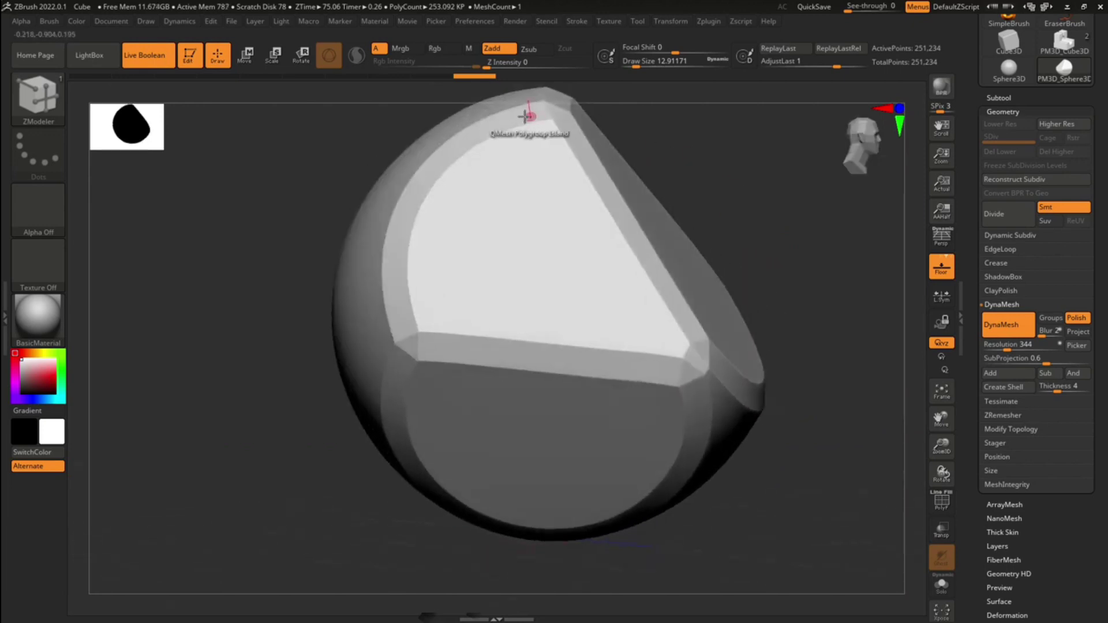
{"action": "left_click_drag", "start_coordinate": [761, 257], "coordinate": [692, 196]}
{"action": "left_click_drag", "start_coordinate": [707, 247], "coordinate": [675, 240], "text": "alt"}
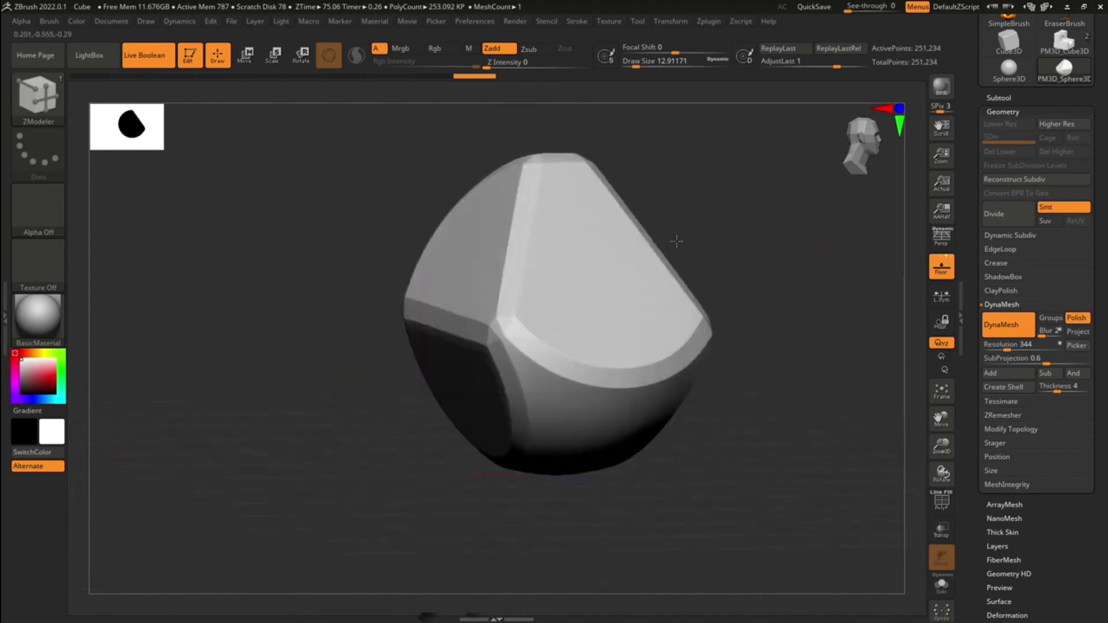
{"action": "mouse_move", "coordinate": [746, 246]}
{"action": "left_mouse_down"}
{"action": "mouse_move", "coordinate": [724, 239]}
{"action": "mouse_move", "coordinate": [759, 277]}
{"action": "mouse_move", "coordinate": [742, 281]}
{"action": "mouse_move", "coordinate": [791, 253]}
{"action": "mouse_move", "coordinate": [783, 255]}
{"action": "left_mouse_up"}
{"action": "key", "text": "shift+f"}
{"action": "mouse_move", "coordinate": [779, 376]}
{"action": "left_mouse_down"}
{"action": "mouse_move", "coordinate": [700, 406]}
{"action": "mouse_move", "coordinate": [795, 387]}
{"action": "left_mouse_up"}
{"action": "right_click_drag", "start_coordinate": [795, 387], "coordinate": [554, 202], "text": "ctrl"}
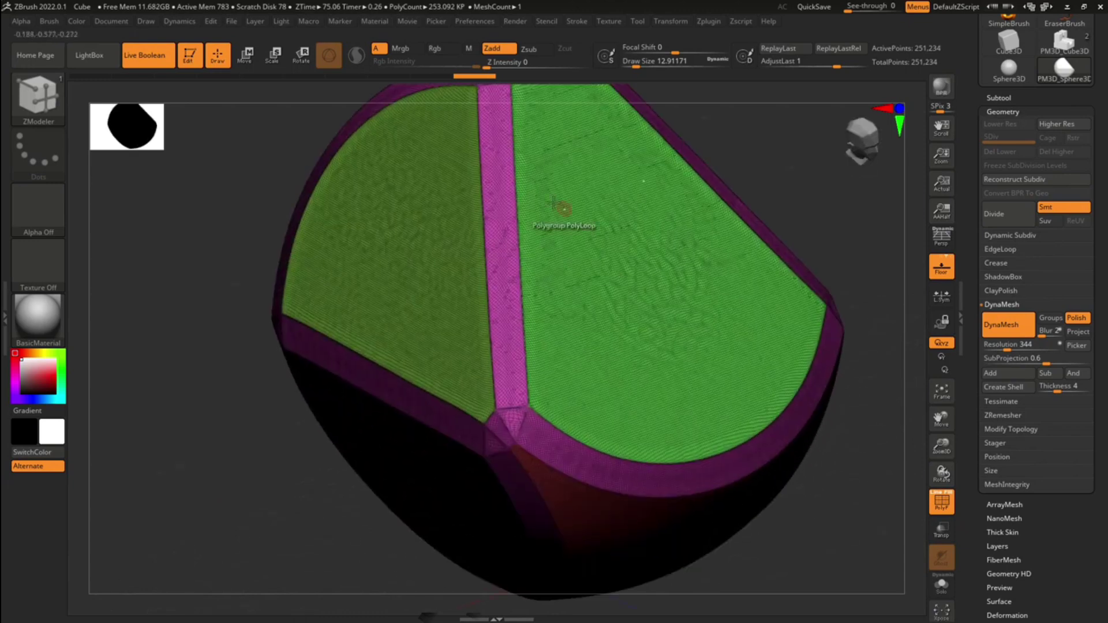
Switch to the Sphere3D primitive and convert it to a PolyMesh3D.
{"action": "left_click", "coordinate": [1009, 71]}
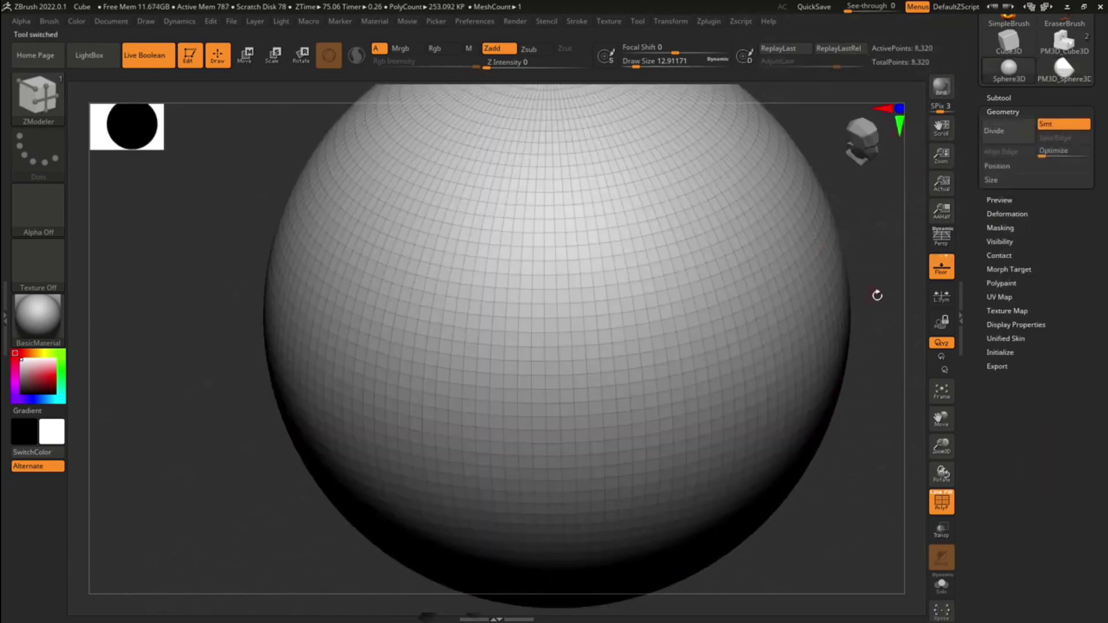
{"action": "right_click_drag", "start_coordinate": [877, 295], "coordinate": [1064, 298], "text": "ctrl"}
{"action": "left_click_drag", "start_coordinate": [1063, 299], "coordinate": [1061, 445]}
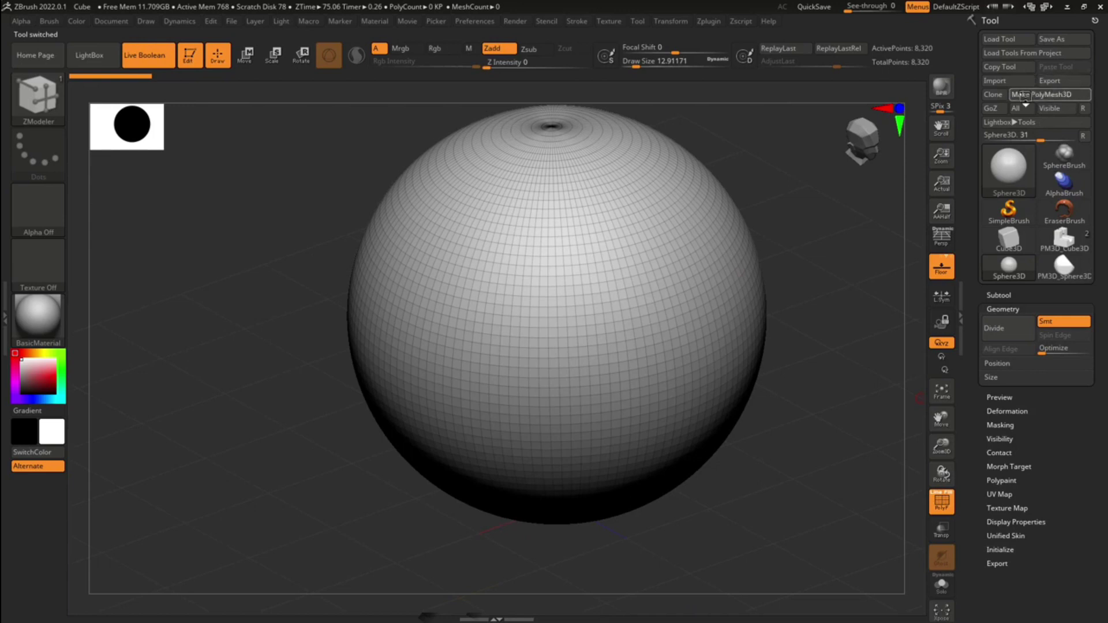
{"action": "left_click", "coordinate": [1023, 96]}
Slice off one side of the sphere with a diagonal Knife cut and leave the mesh as a single polygroup.
{"action": "left_click_drag", "start_coordinate": [775, 133], "coordinate": [128, 367], "text": "ctrl+shift"}
{"action": "key", "text": "ctrl+z"}
{"action": "left_click_drag", "start_coordinate": [520, 140], "coordinate": [813, 532], "text": "ctrl+shift"}
{"action": "left_click_drag", "start_coordinate": [819, 462], "coordinate": [781, 440]}
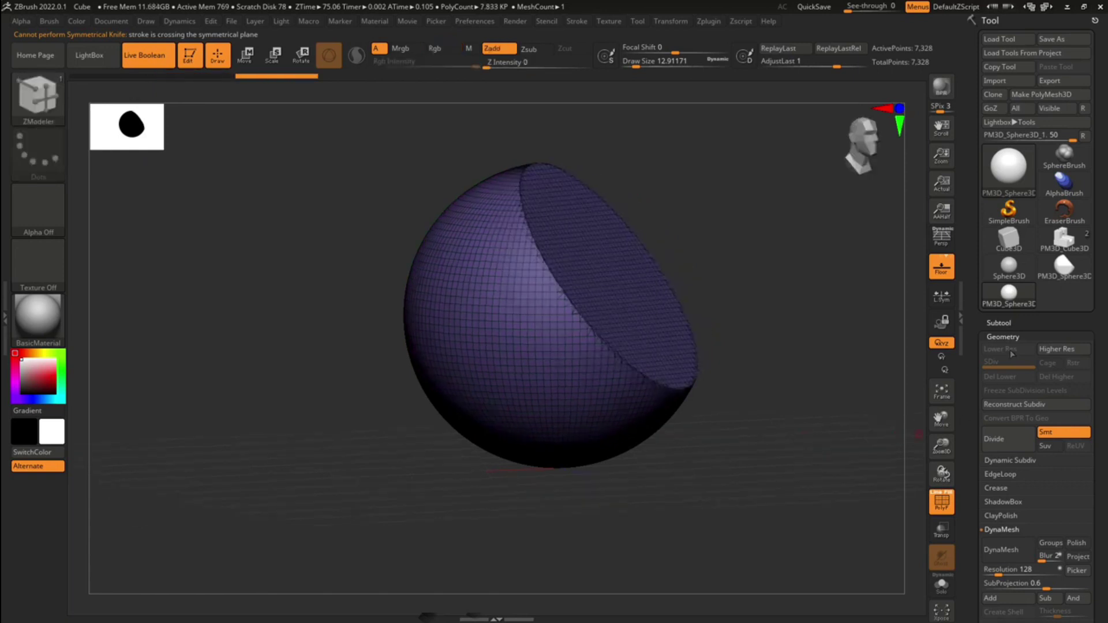
Try to launch BevelPro for the cut sphere that has a single polygroup.
{"action": "scroll", "coordinate": [1017, 421], "scroll_direction": "down", "scroll_amount": 3}
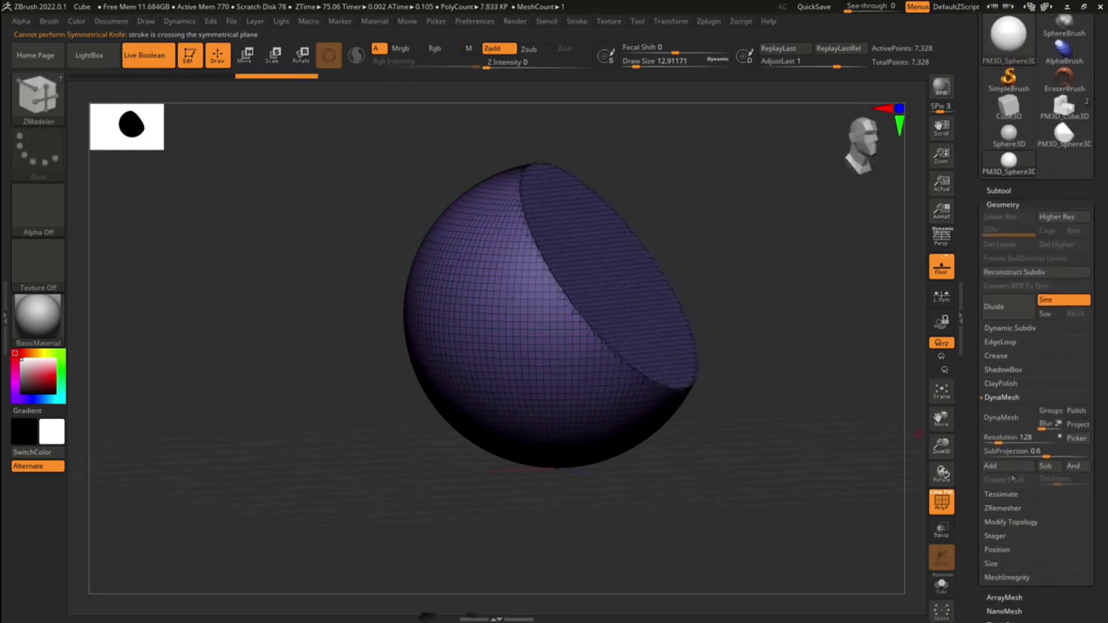
{"action": "left_click", "coordinate": [999, 191]}
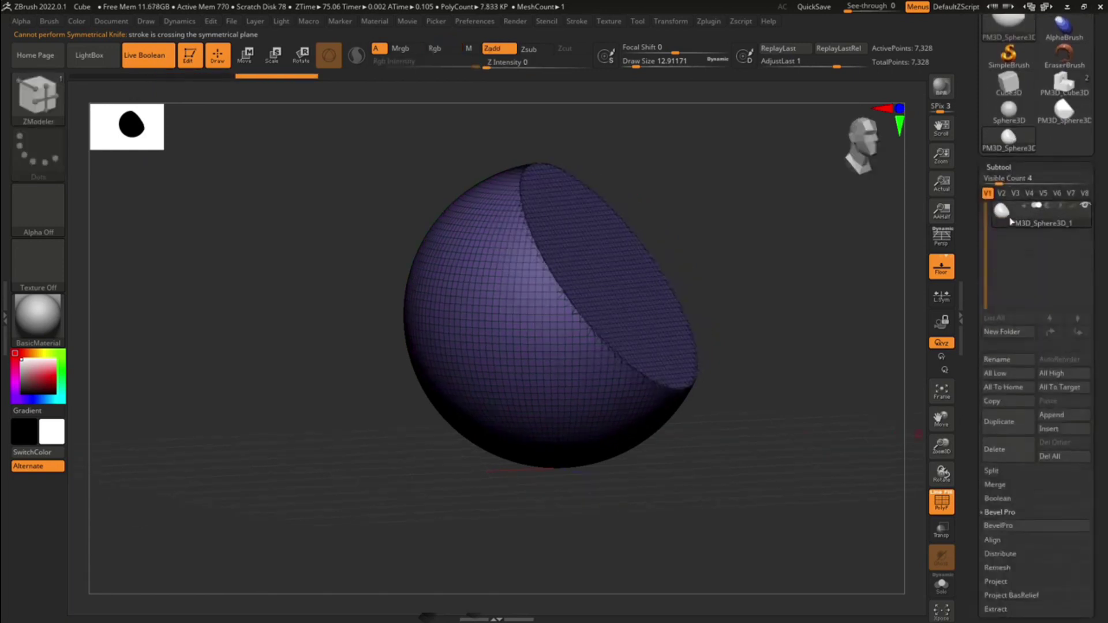
{"action": "left_click", "coordinate": [1003, 527]}
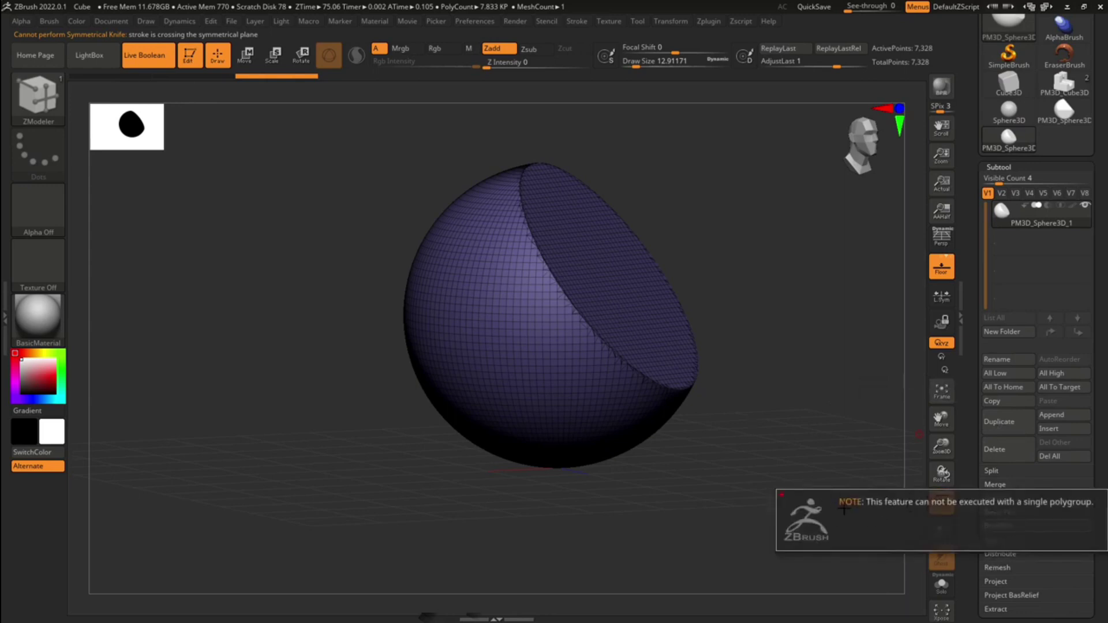
Undo the polygroup merge so the flat cut and the round surface have separate polygroups.
{"action": "left_click_drag", "start_coordinate": [734, 370], "coordinate": [757, 410]}
{"action": "key", "text": "ctrl+z"}
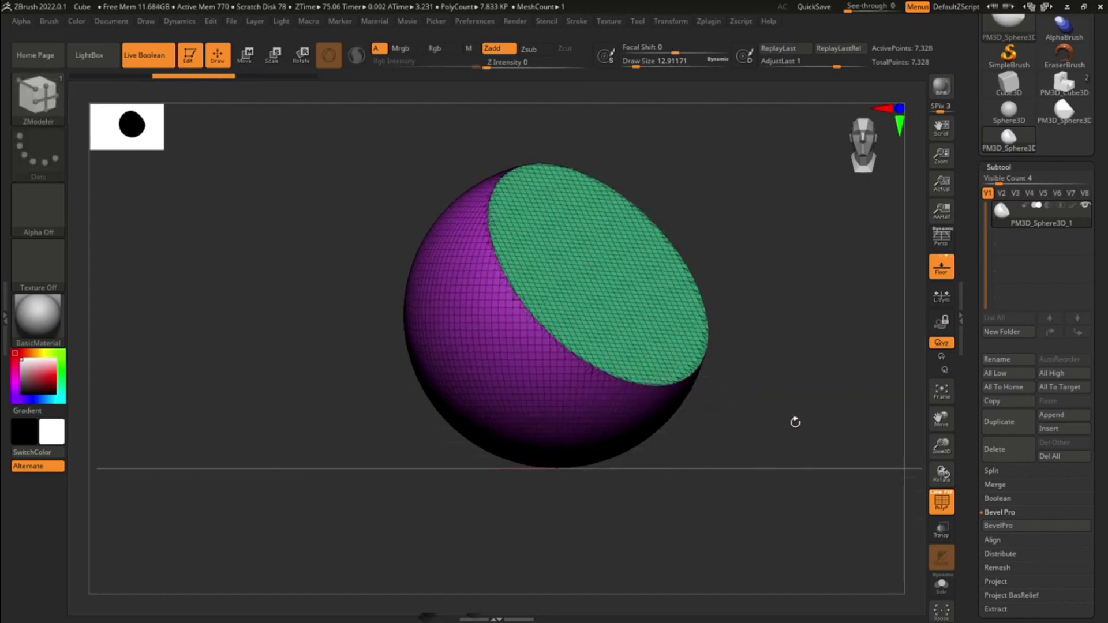
{"action": "right_click_drag", "start_coordinate": [774, 418], "coordinate": [763, 395], "text": "ctrl"}
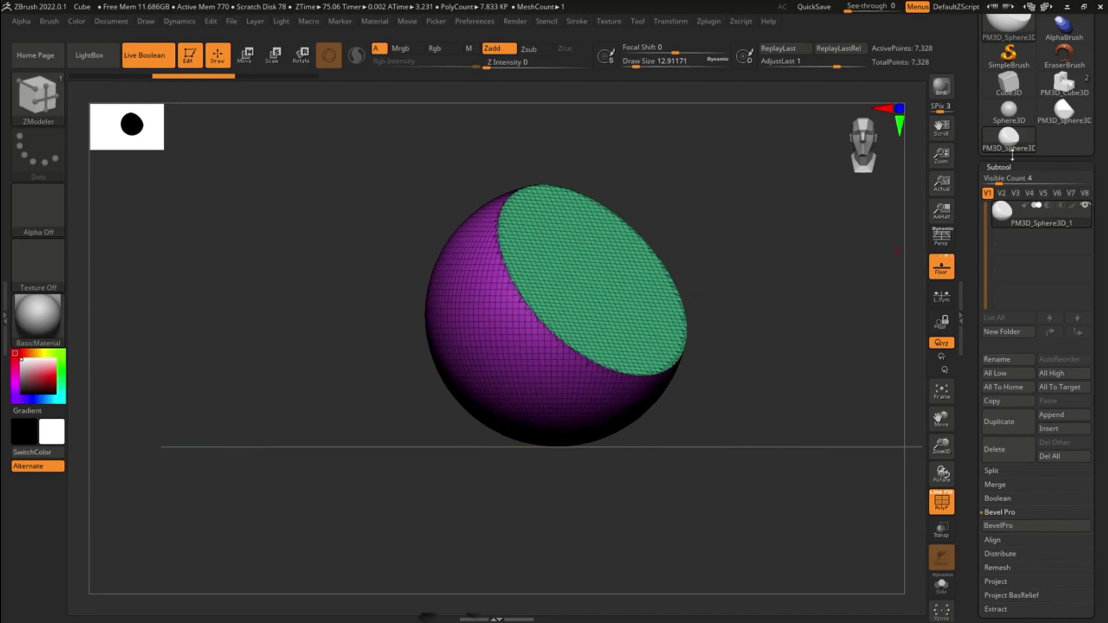
Switch to the PM3D_Cube3D model and hide the polyframe to view its shaded surfaces.
{"action": "left_click", "coordinate": [1077, 120]}
{"action": "left_click", "coordinate": [1064, 85]}
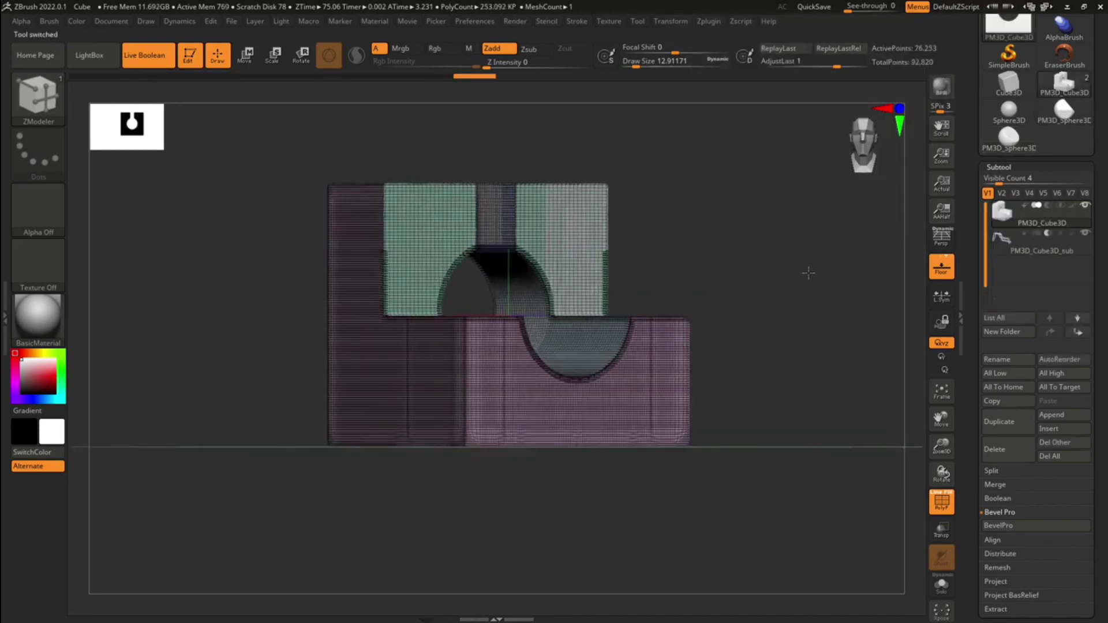
{"action": "right_click_drag", "start_coordinate": [806, 273], "coordinate": [854, 278]}
{"action": "left_click", "coordinate": [938, 506]}
{"action": "right_click_drag", "start_coordinate": [808, 412], "coordinate": [811, 447]}
Switch back to the beveled PM3D_Sphere3D model and inspect its finished bevels.
{"action": "left_click", "coordinate": [1059, 109]}
{"action": "right_click_drag", "start_coordinate": [867, 297], "coordinate": [884, 416]}
{"action": "right_click_drag", "start_coordinate": [827, 446], "coordinate": [886, 415], "text": "alt"}
{"action": "right_click_drag", "start_coordinate": [430, 505], "coordinate": [467, 475], "text": "alt"}
{"action": "left_click_drag", "start_coordinate": [468, 475], "coordinate": [506, 464]}
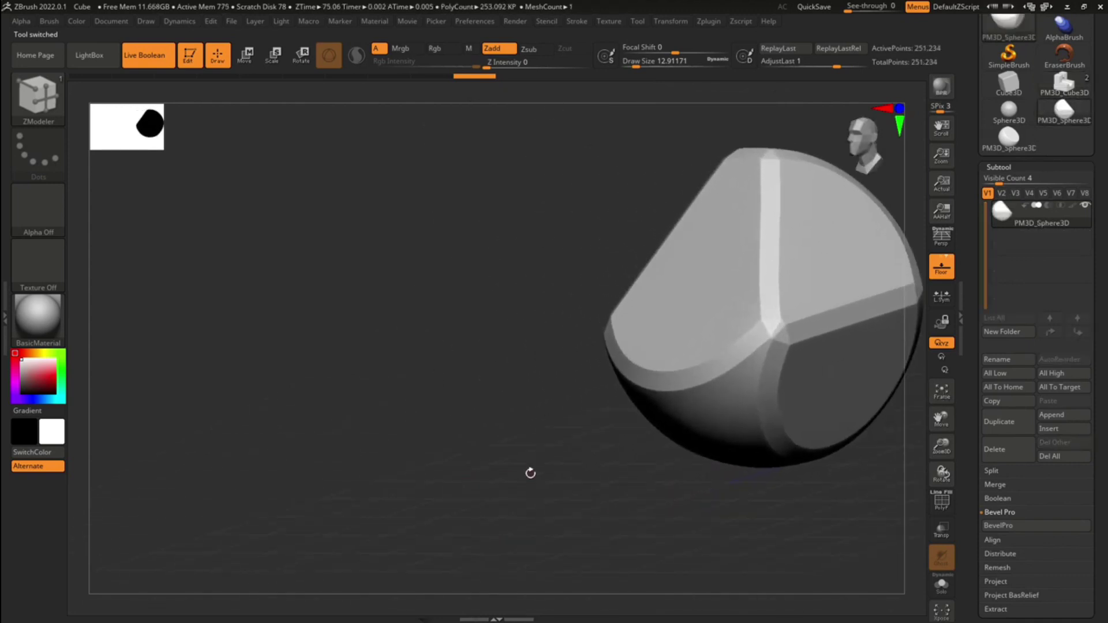
{"action": "mouse_move", "coordinate": [555, 437]}
{"action": "left_mouse_down"}
{"action": "mouse_move", "coordinate": [564, 415]}
{"action": "mouse_move", "coordinate": [551, 424]}
{"action": "mouse_move", "coordinate": [569, 431]}
{"action": "mouse_move", "coordinate": [556, 447]}
{"action": "mouse_move", "coordinate": [540, 443]}
{"action": "mouse_move", "coordinate": [558, 443]}
{"action": "left_mouse_up"}
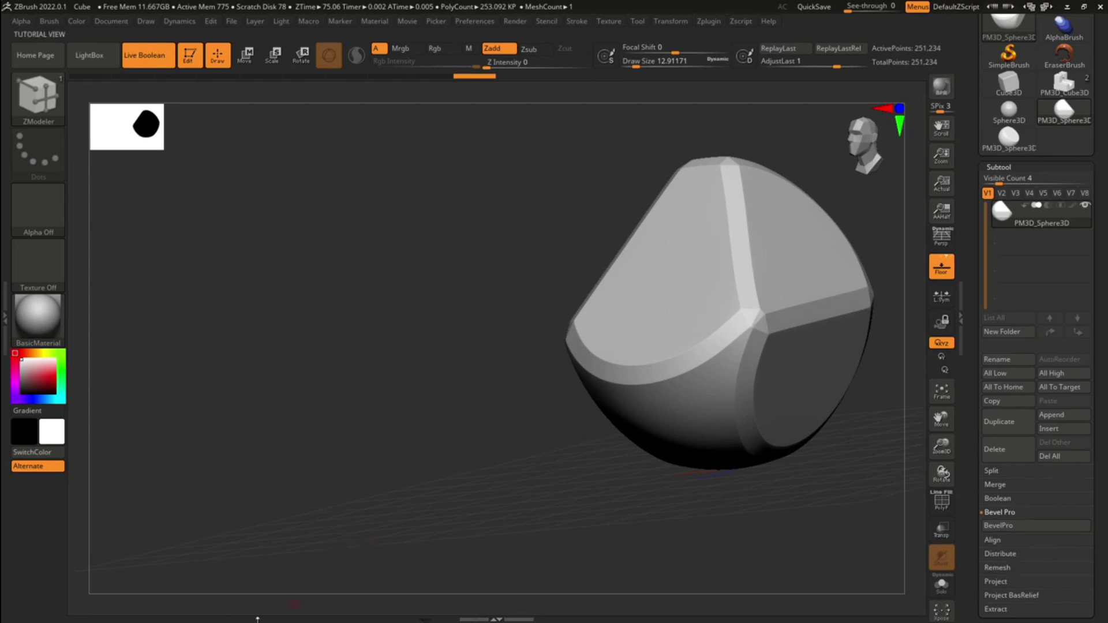
{"action": "key", "text": "super"}
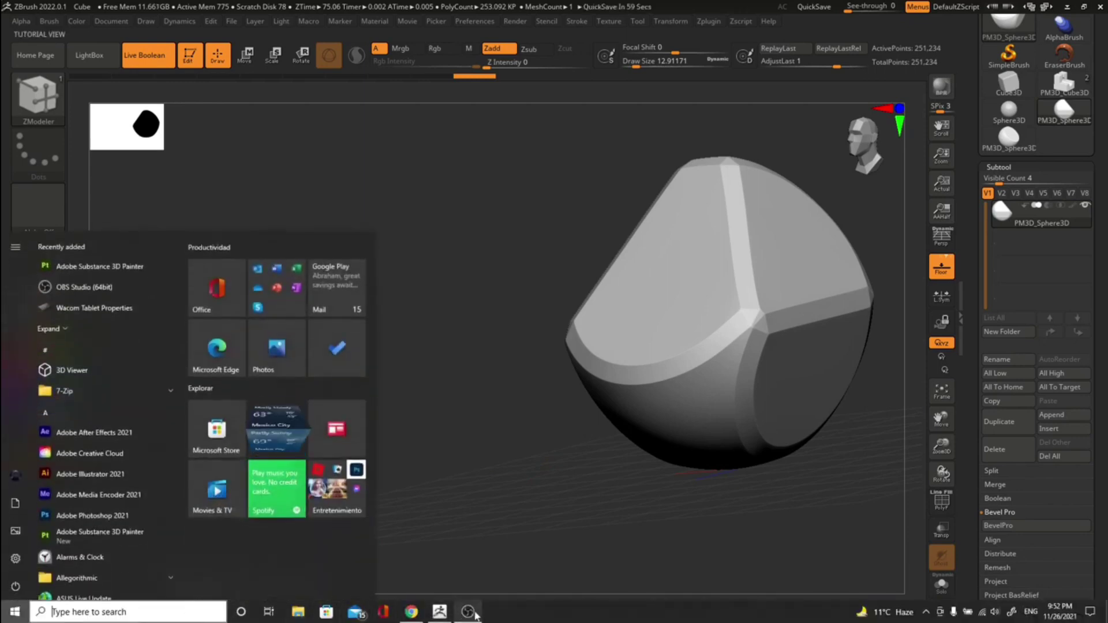